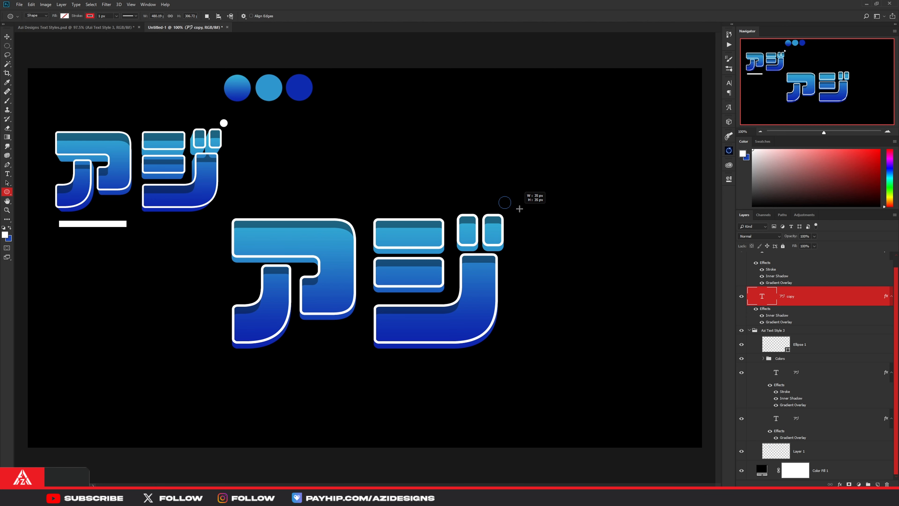
- Draw a 36 px circle just above the large text's upper-right corner, with a white fill and no stroke
click(640, 232)
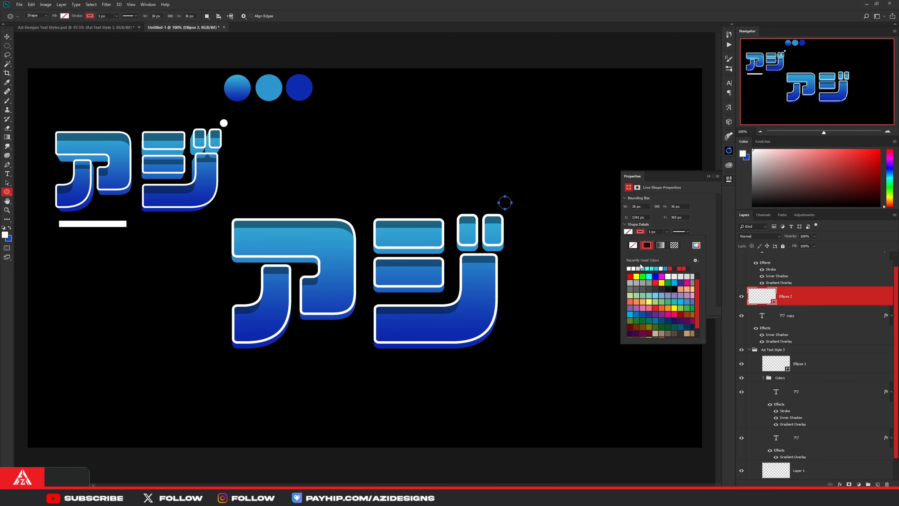
click(631, 247)
click(629, 232)
click(631, 269)
click(729, 164)
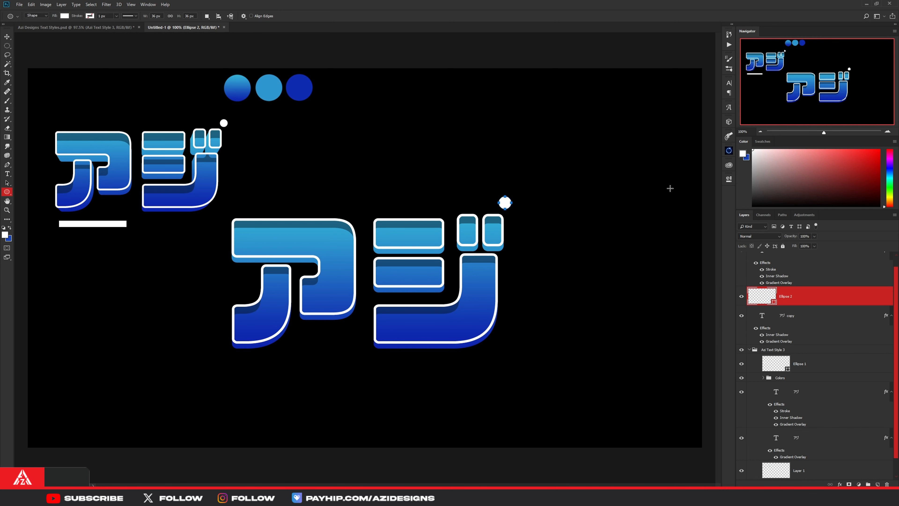
- Draw a thin white rectangle bar beneath the large ア, about as wide as the character
right_click(12, 195)
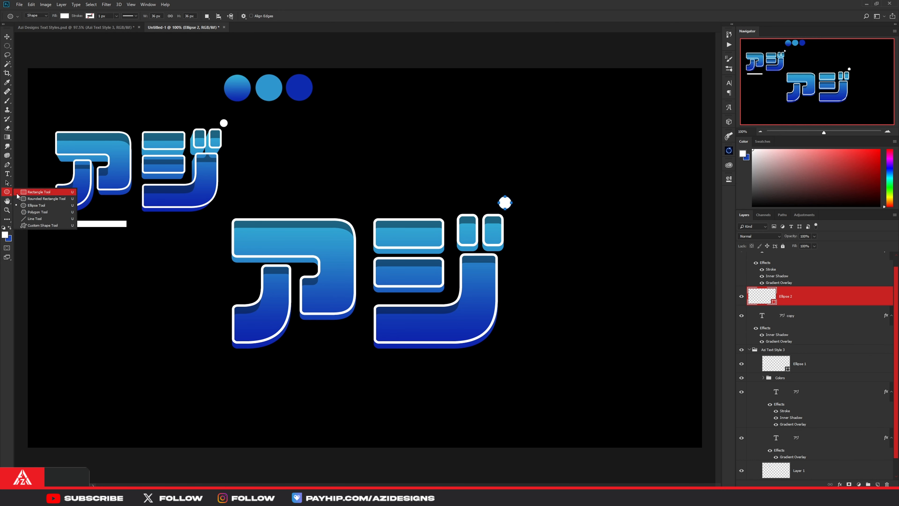
click(36, 192)
drag(227, 368, 358, 378)
click(730, 180)
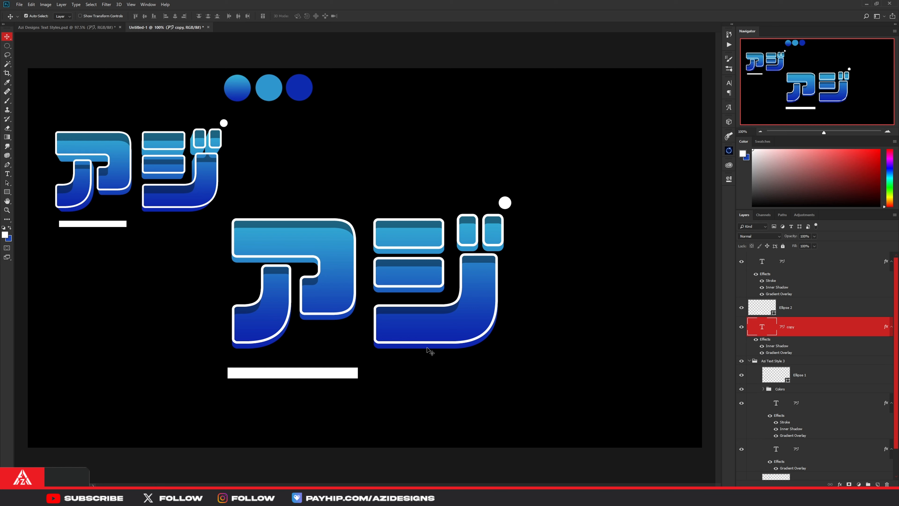
- Offset the アジ copy layer down and to the left behind the outlined text, and delete its Inner Shadow effect
drag(430, 351, 422, 353)
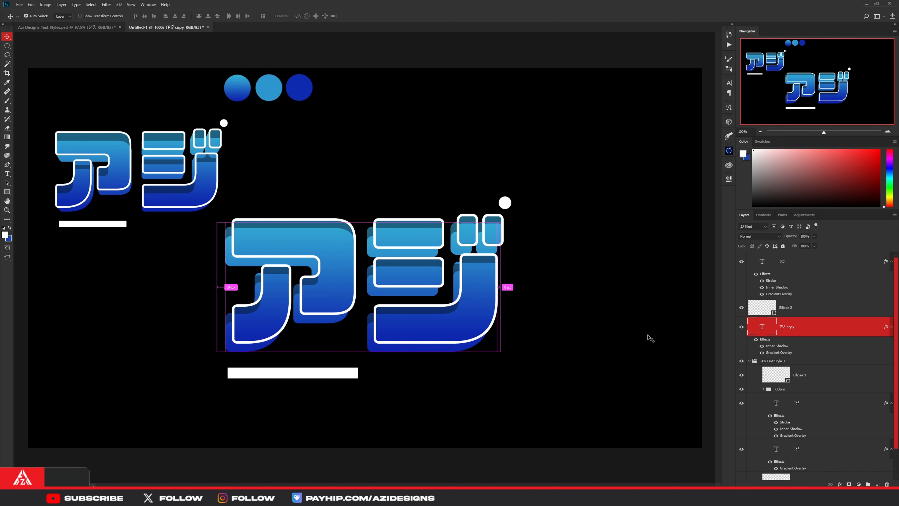
drag(774, 347, 885, 484)
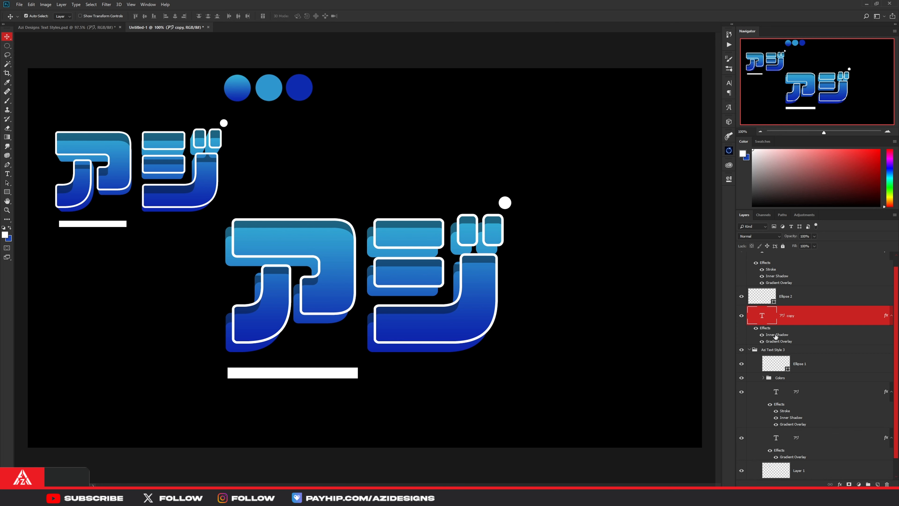
drag(775, 337, 886, 484)
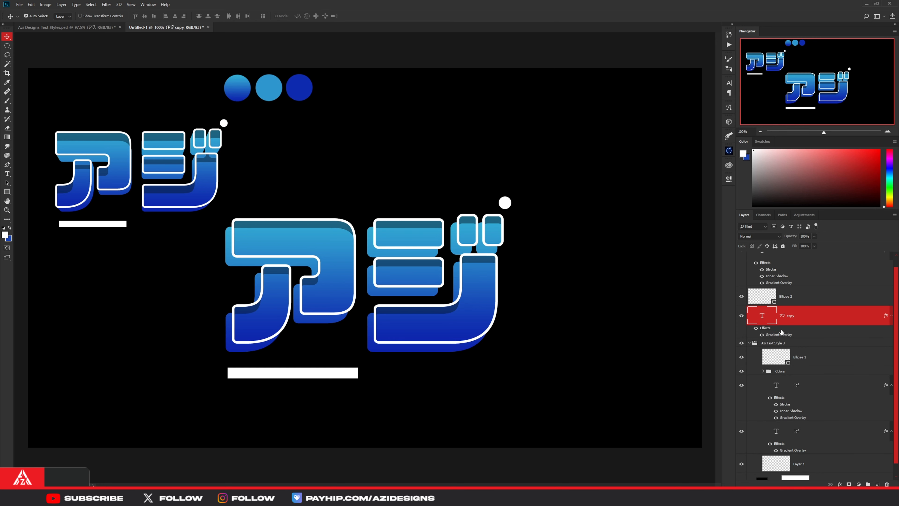
- Add a new layer above the text copy and bridge the extrusion gap at the ア's upper-left corner with sampled light blue, using a polygonal selection
key(ctrl+shift+alt+n)
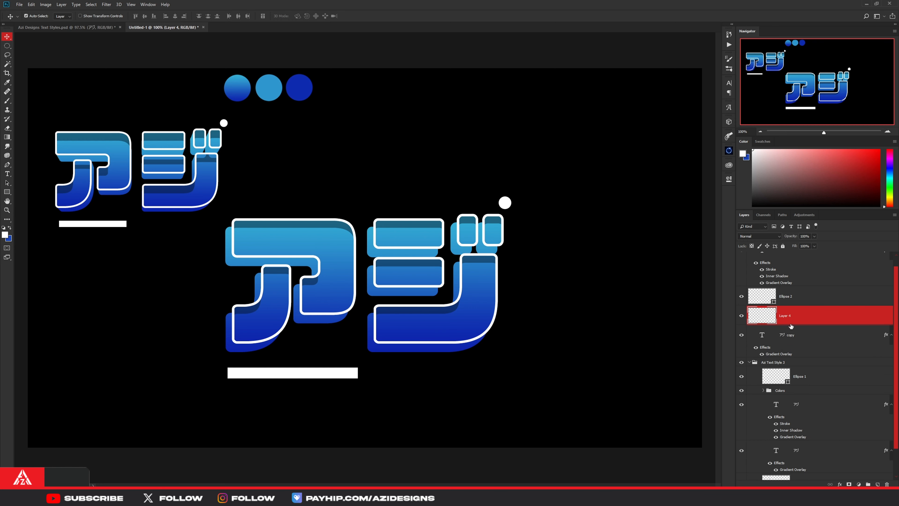
click(7, 55)
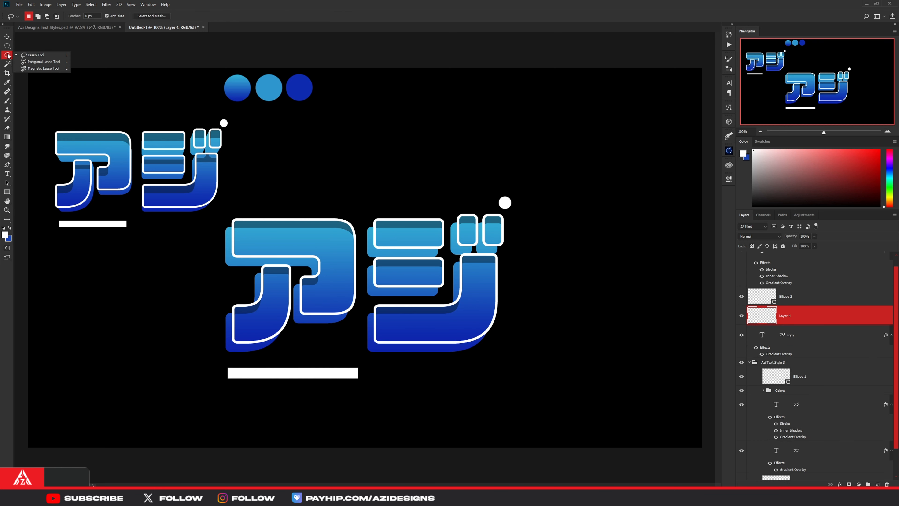
click(41, 62)
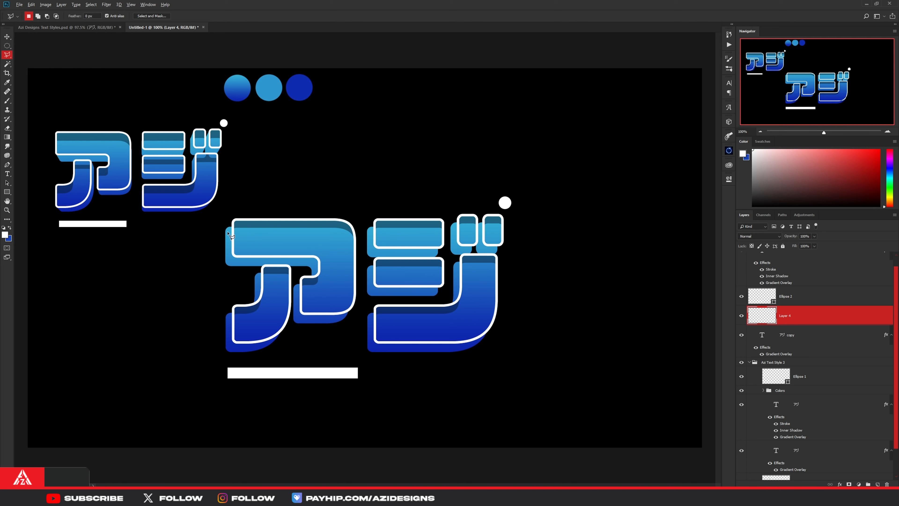
scroll(230, 237, up, 5)
scroll(230, 236, up, 6)
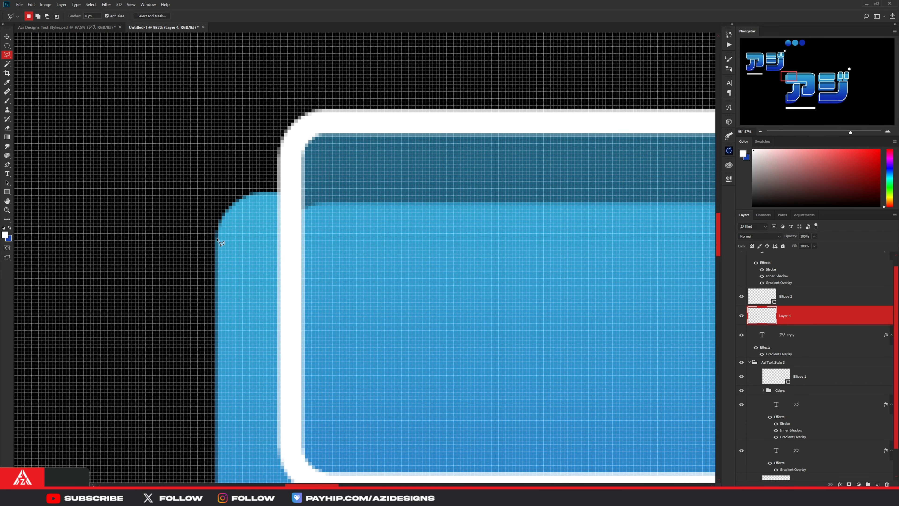
click(220, 226)
click(293, 126)
click(391, 240)
key(b)
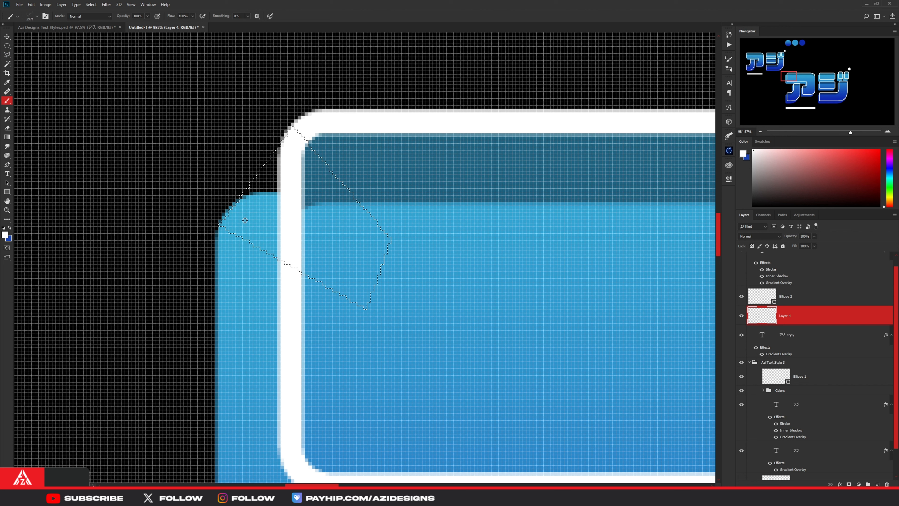
alt+click(255, 221)
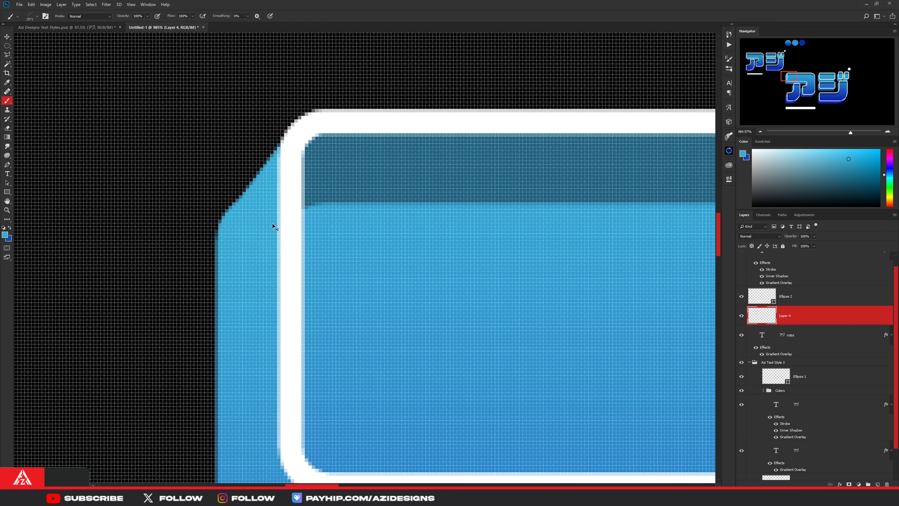
- Outline the extrusion gap at the upper-left corner of the ア's lower-left foot with a polygonal selection
scroll(273, 226, down, 10)
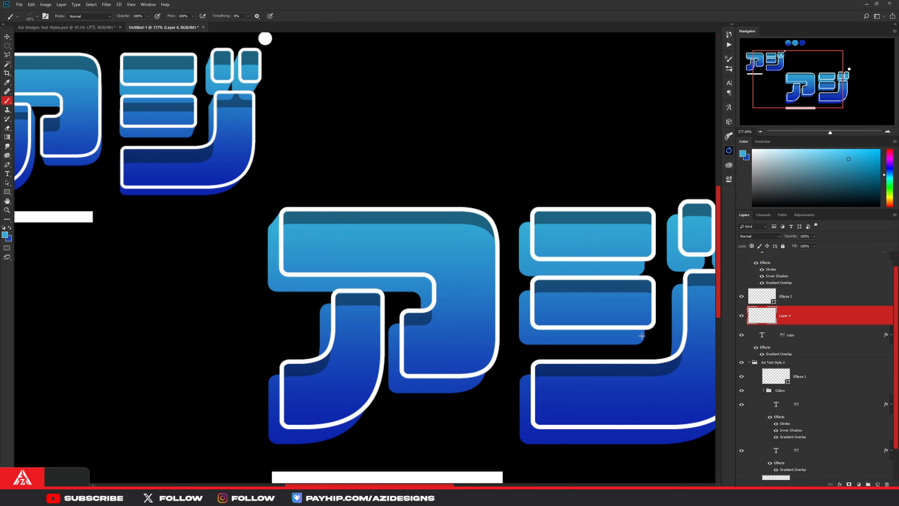
key(l)
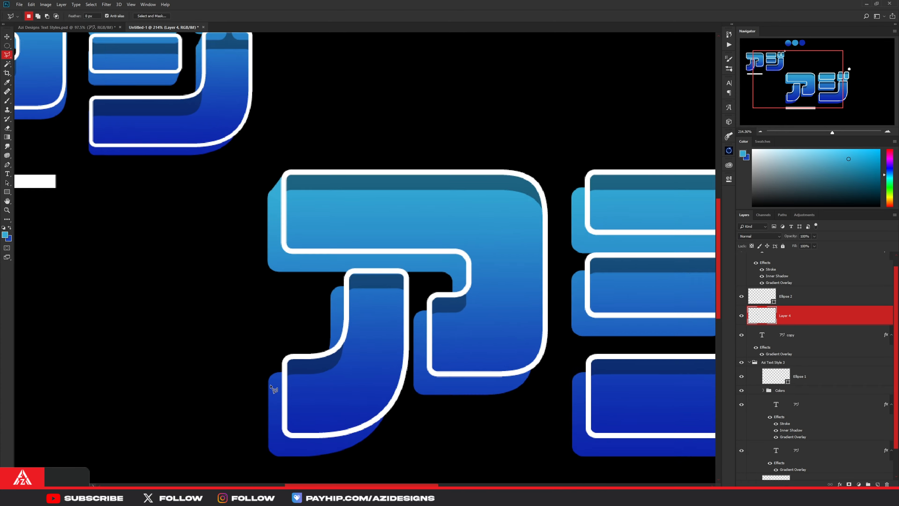
scroll(271, 400, up, 10)
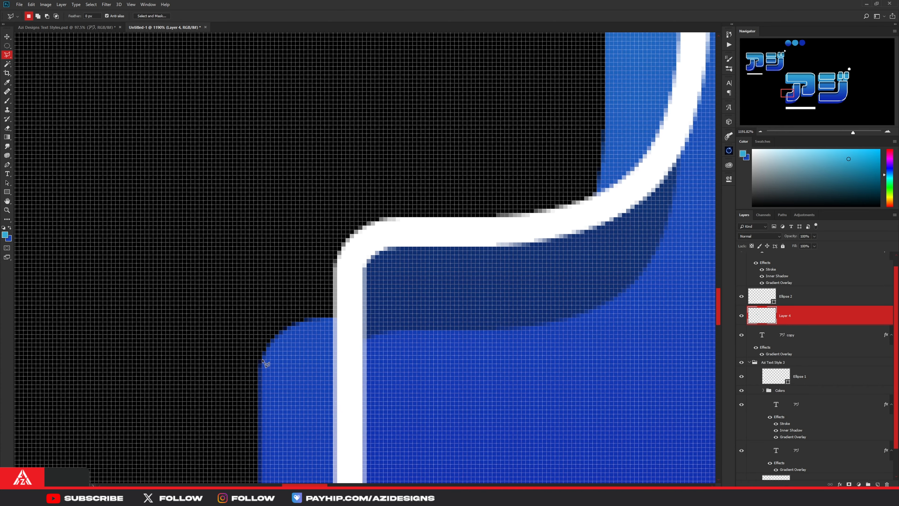
click(262, 360)
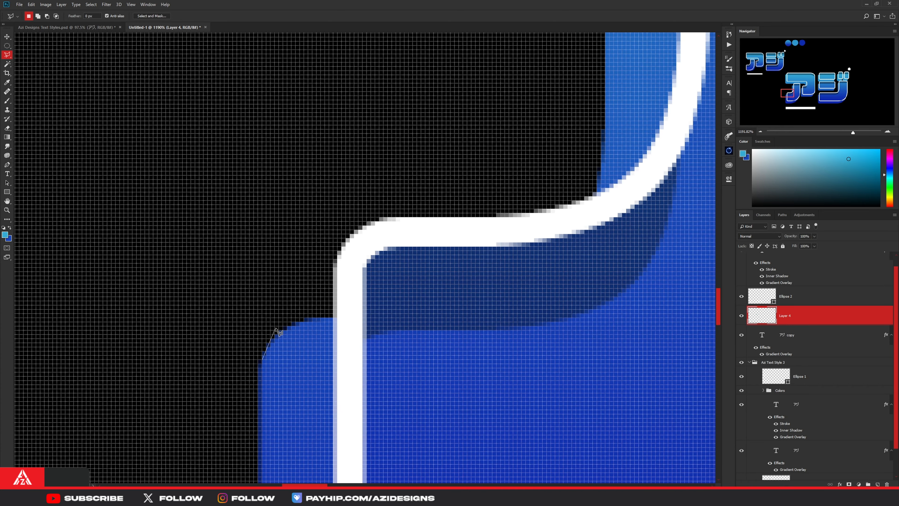
click(354, 235)
click(472, 281)
click(447, 424)
click(264, 361)
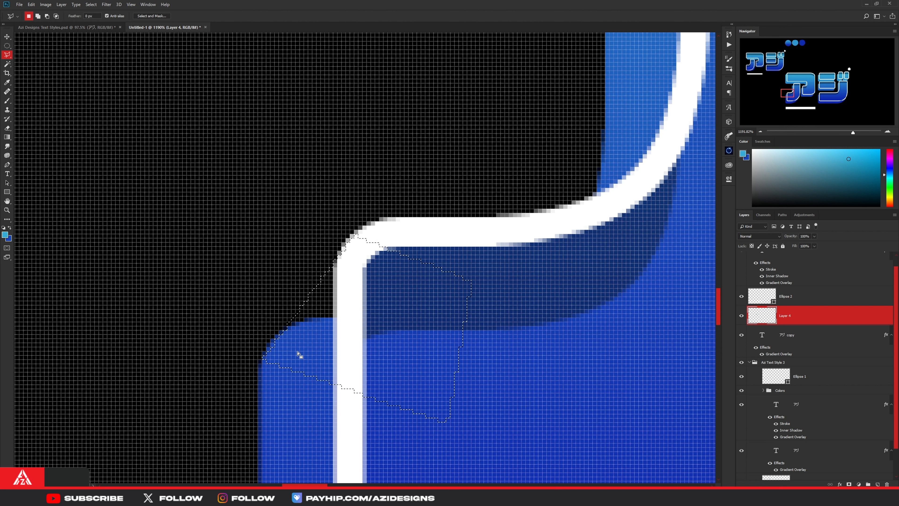
- Paint the selected gap on the ア's lower-left foot with the blue sampled from the adjoining extrusion, and deselect
key(alt+BackSpace)
key(ctrl+z)
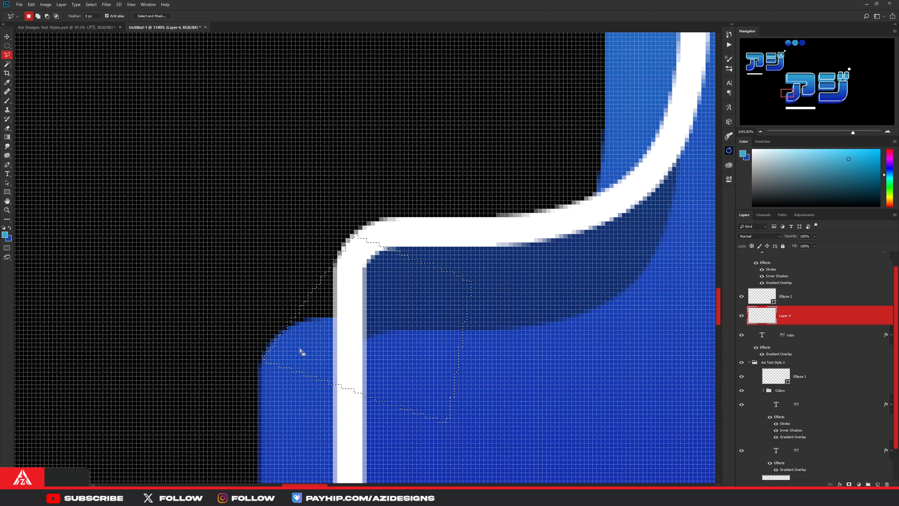
key(b)
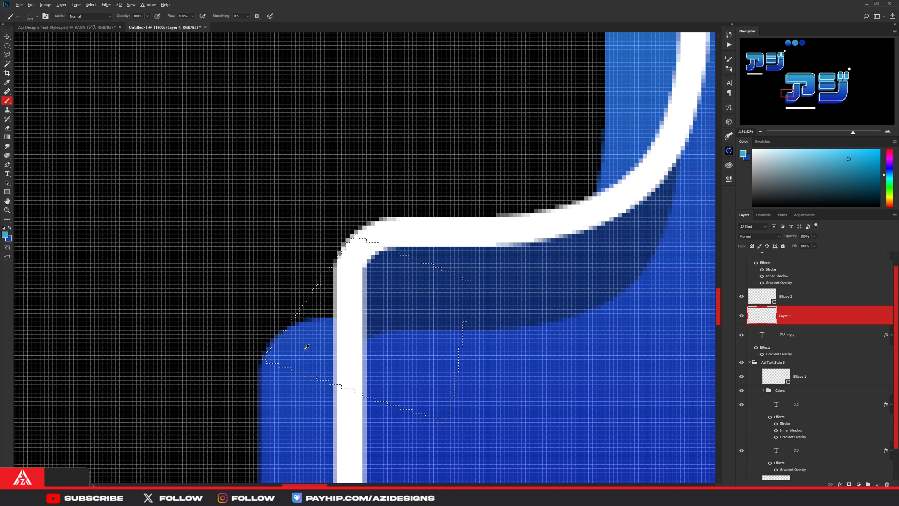
alt+click(306, 343)
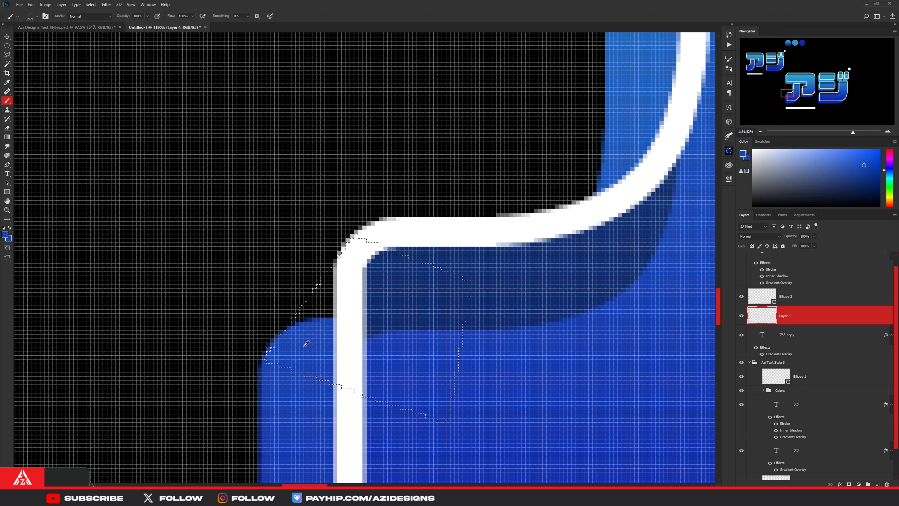
click(347, 349)
key(ctrl+d)
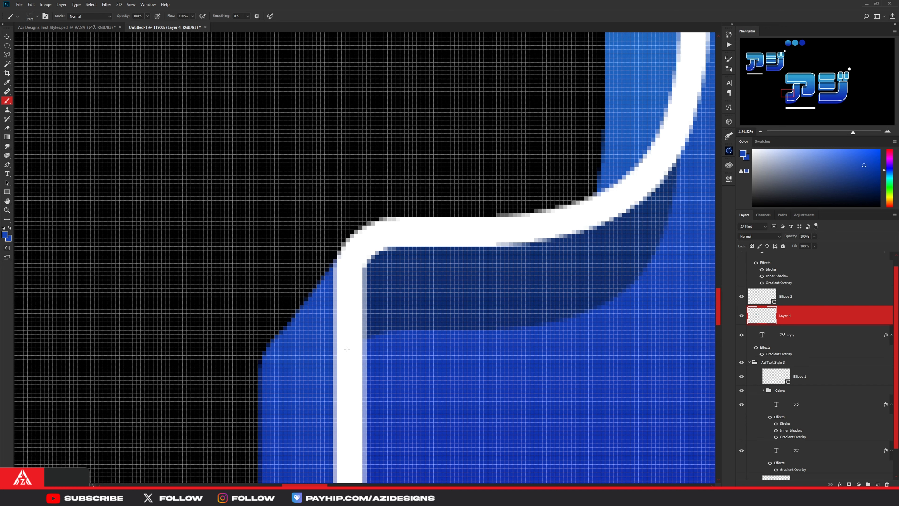
- Outline the extrusion gap at the top-left corner of the ア's curved left leg with a polygonal selection
scroll(369, 353, down, 6)
scroll(476, 241, up, 5)
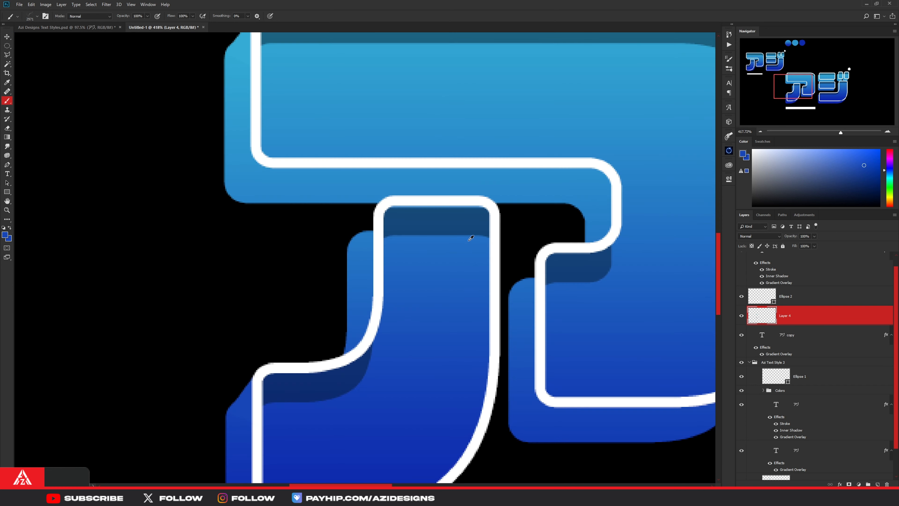
click(8, 56)
scroll(299, 234, up, 5)
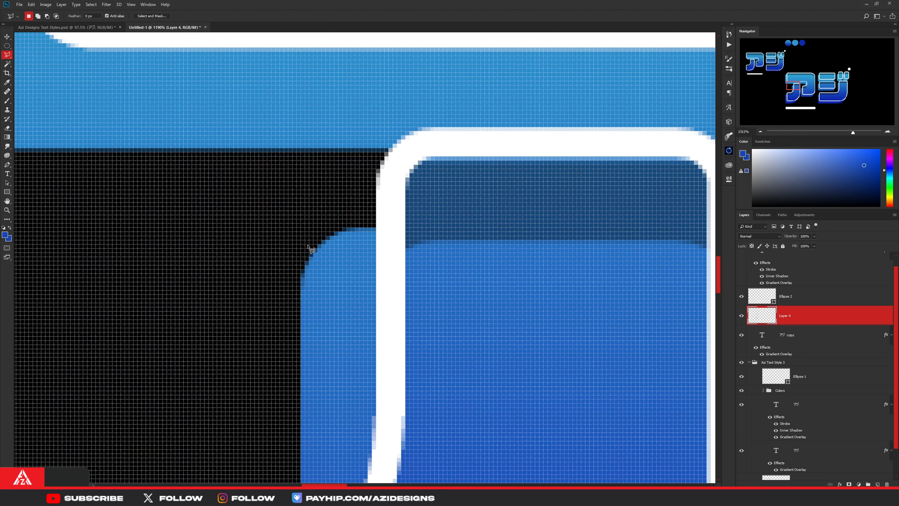
click(300, 293)
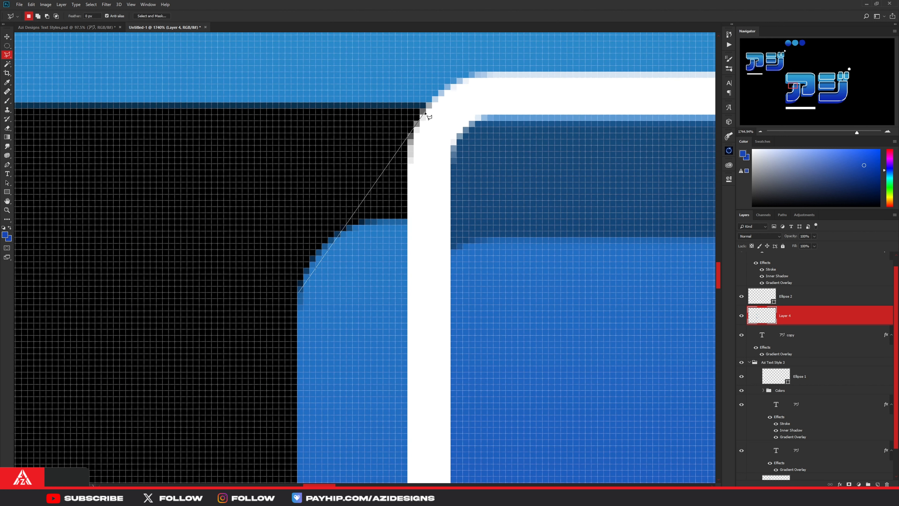
click(443, 95)
click(630, 272)
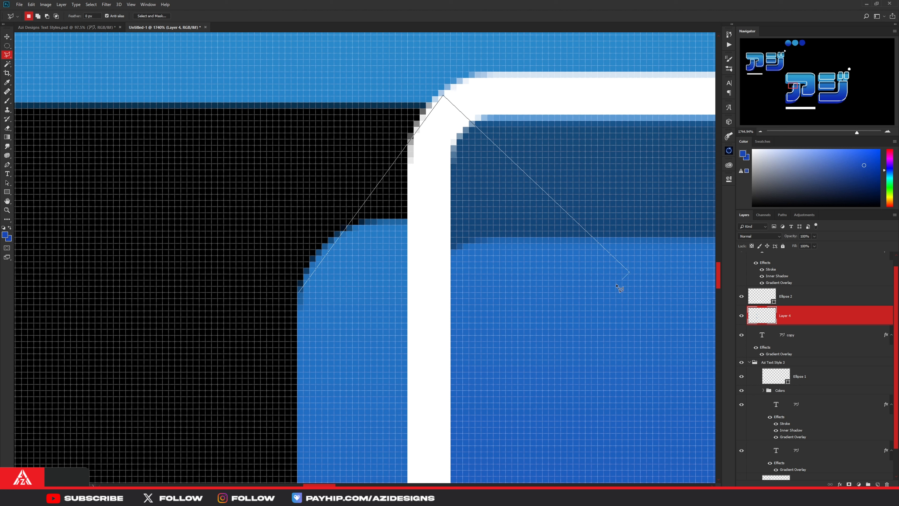
click(464, 363)
click(301, 294)
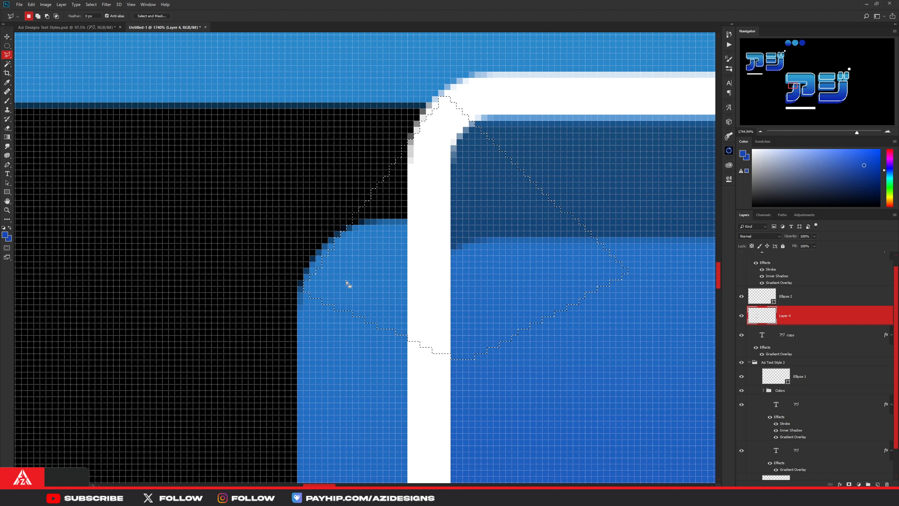
- Fill the selected gap on the ア's curved left leg with the neighbouring mid-blue, and deselect
key(b)
alt+click(361, 264)
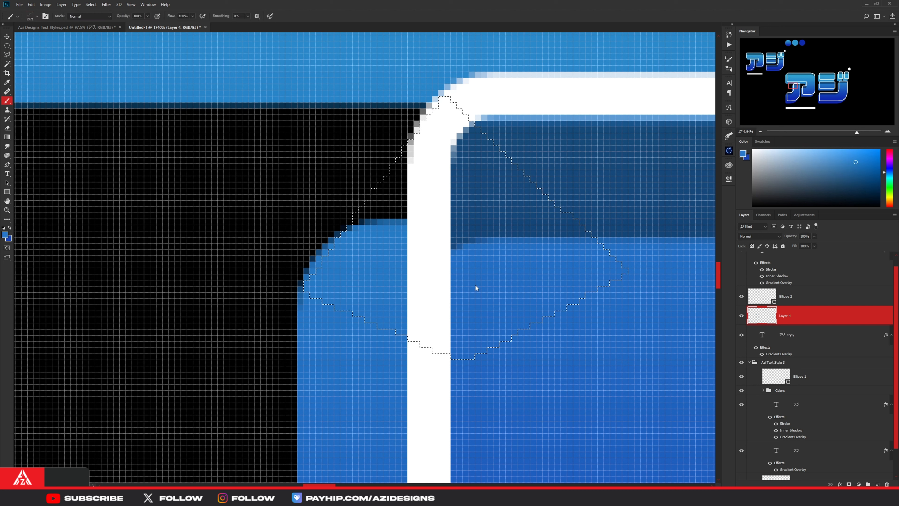
key(alt+BackSpace)
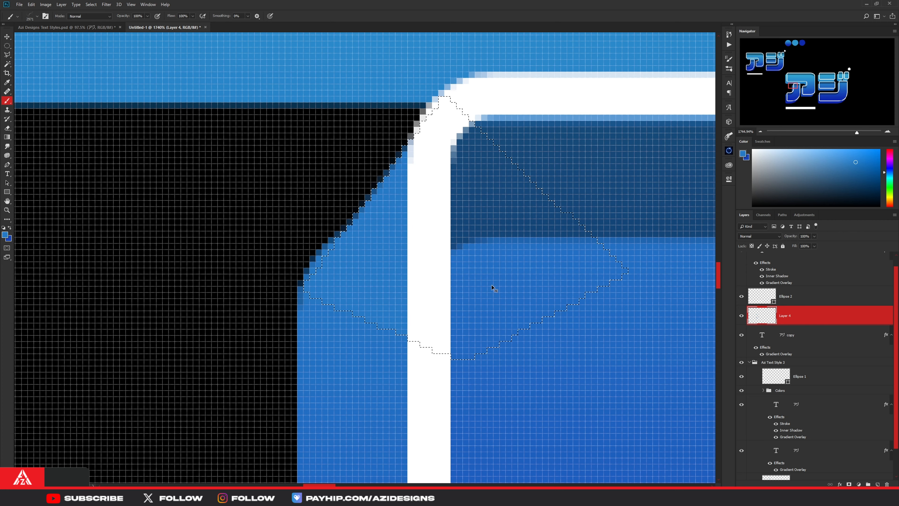
key(ctrl+d)
- Bridge the upper-left extrusion gaps on the ア's right stroke and the ジ's top bar with blues sampled beside them
scroll(393, 259, down, 6)
scroll(393, 255, down, 10)
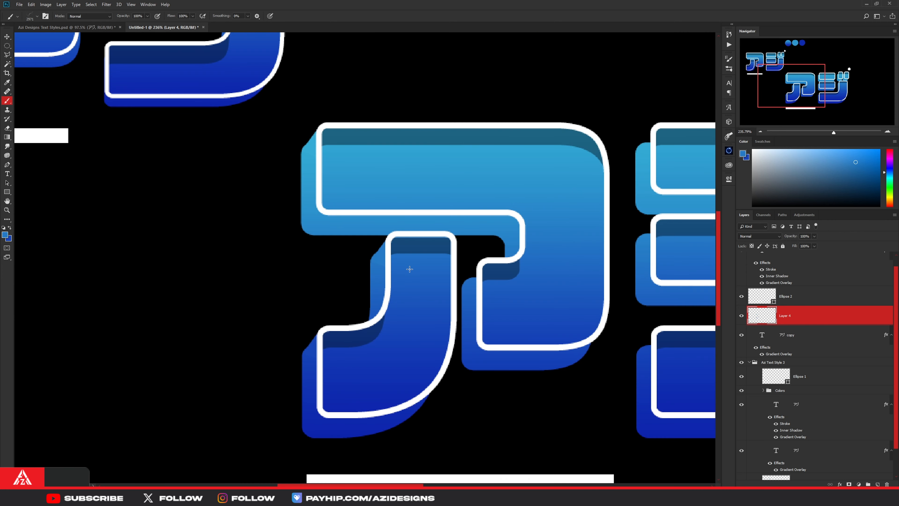
scroll(598, 277, up, 3)
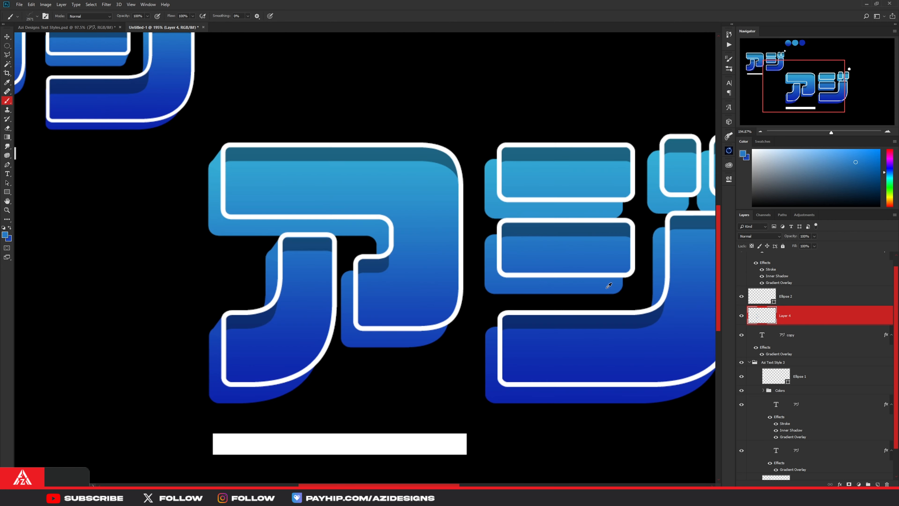
scroll(354, 255, up, 10)
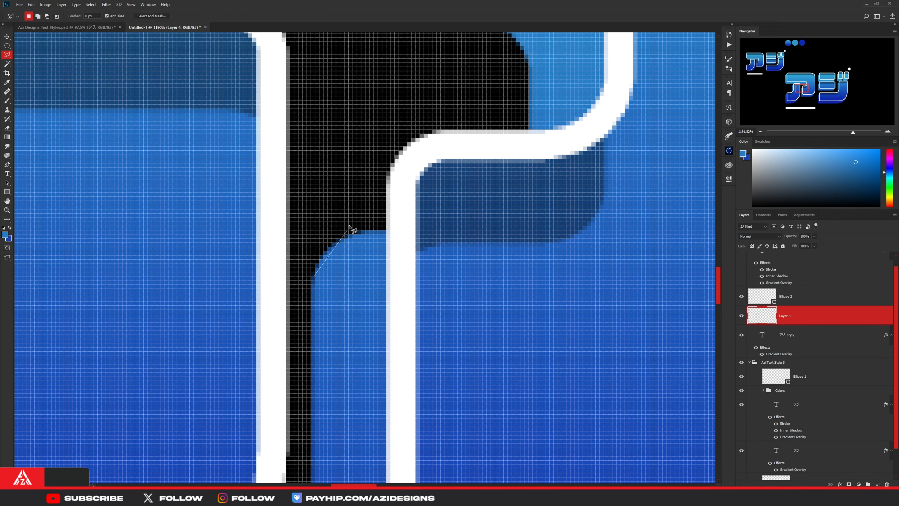
scroll(351, 264, down, 12)
scroll(351, 263, up, 12)
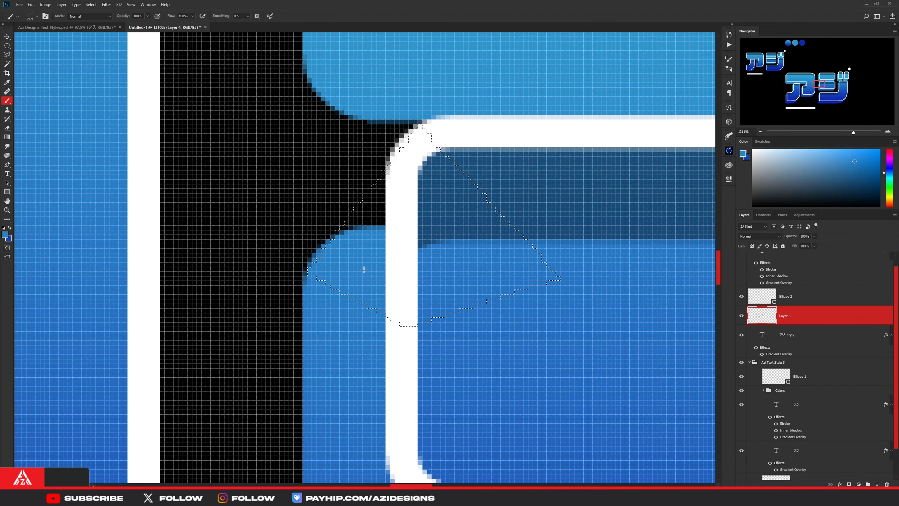
click(364, 270)
key(ctrl+d)
- Bridge the extrusion gap at the upper-left corner of the ジ's first small dash with sampled light blue
scroll(373, 303, down, 5)
key(l)
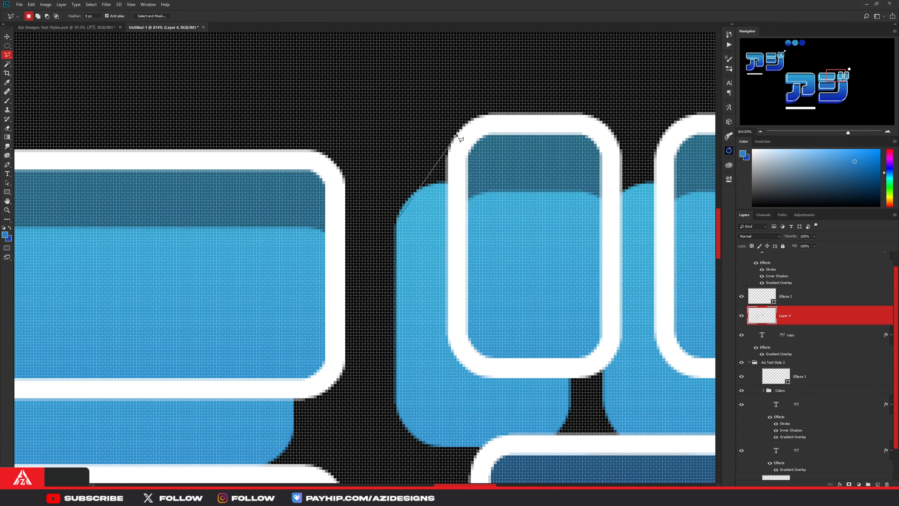
key(b)
click(428, 201)
key(l)
click(417, 195)
click(461, 137)
click(469, 220)
key(alt+BackSpace)
- Fill the extrusion gap at the top-left corner of the ジ's long curved stroke with matching blue
scroll(445, 201, down, 6)
scroll(354, 276, up, 7)
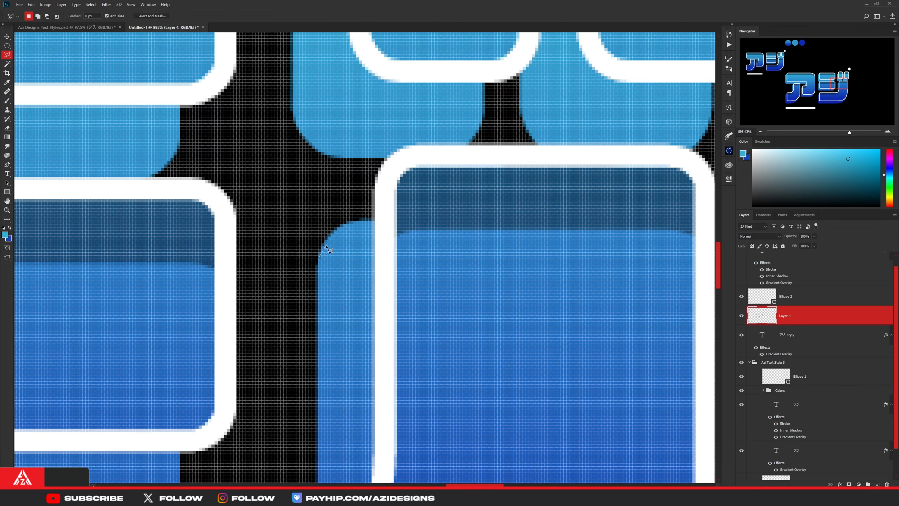
click(396, 154)
key(alt+BackSpace)
alt+click(337, 255)
- Bridge the extrusion gap at the lower-right corner of the ジ's second small dash with blue sampled beside it
scroll(624, 92, up, 2)
click(567, 257)
click(638, 155)
double_click(556, 213)
key(b)
alt+click(570, 209)
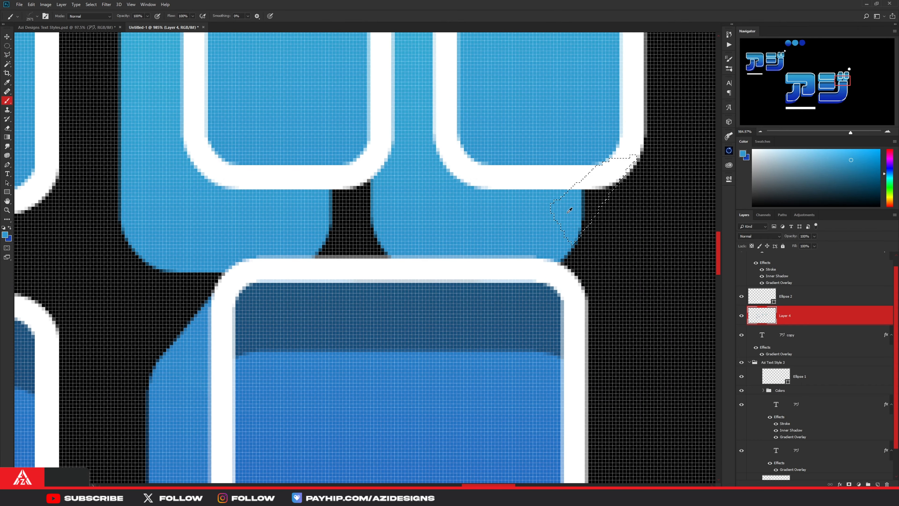
key(alt+BackSpace)
key(alt+l)
- Fill the extrusion gap at the lower-right corner of the ジ's first small dash with the same light blue
key(l)
click(371, 180)
key(alt+BackSpace)
scroll(372, 274, down, 7)
scroll(362, 279, up, 10)
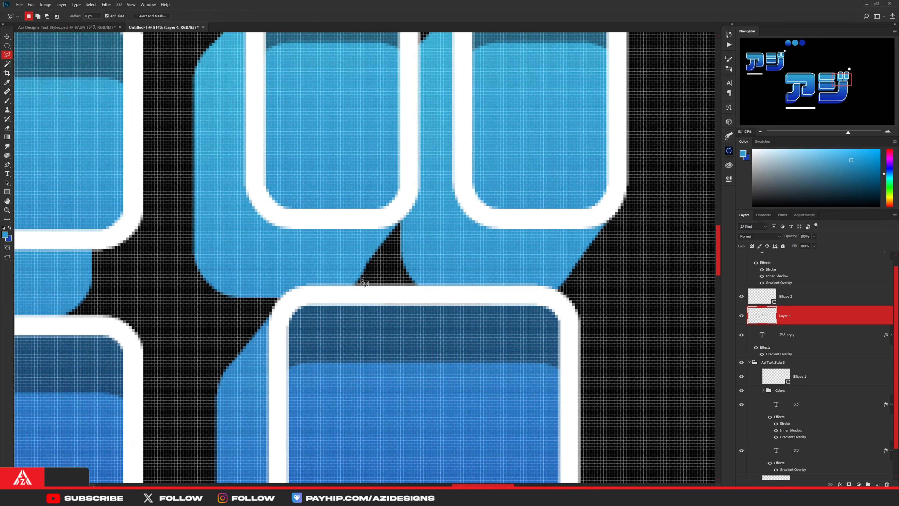
click(433, 166)
- Fill the extrusion gap at the upper-left corner of the ジ long stroke's lower end with sampled dark blue
scroll(339, 294, down, 20)
scroll(174, 425, up, 17)
click(251, 370)
key(b)
key(alt+BackSpace)
scroll(334, 406, down, 15)
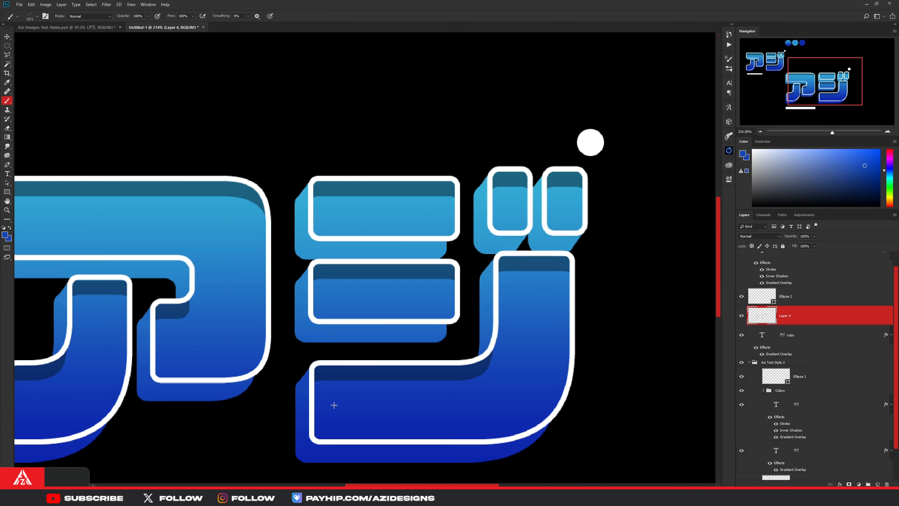
- Trace the extrusion gap at the lower-right curve of the ア's right stroke with a curved path and fill it dark blue
scroll(216, 416, up, 15)
key(p)
click(235, 357)
drag(424, 213, 476, 64)
click(239, 281)
right_click(264, 323)
click(283, 354)
key(Return)
key(alt+BackSpace)
scroll(419, 264, down, 15)
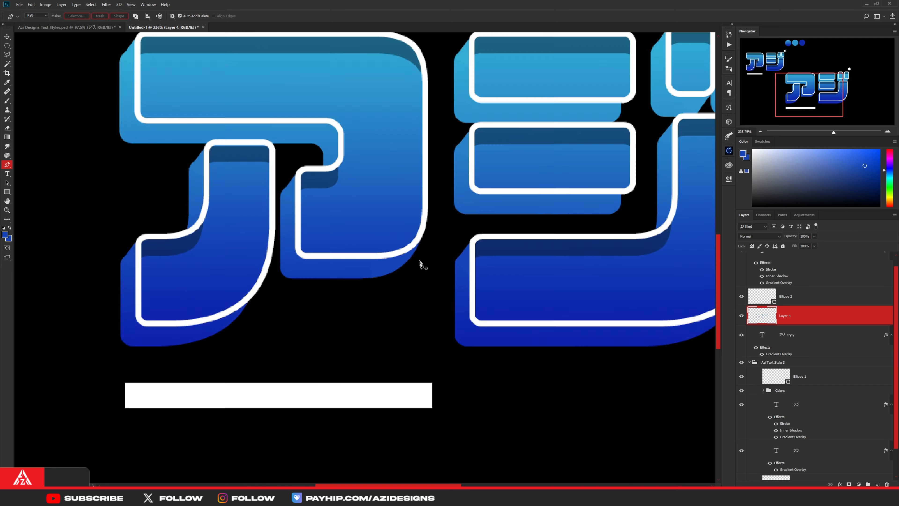
- Bridge the extrusion gap at the lower-right corner of the ジ's top bar with sampled light blue
key(l)
scroll(368, 233, up, 16)
click(370, 232)
click(471, 91)
click(331, 101)
key(b)
alt+click(358, 211)
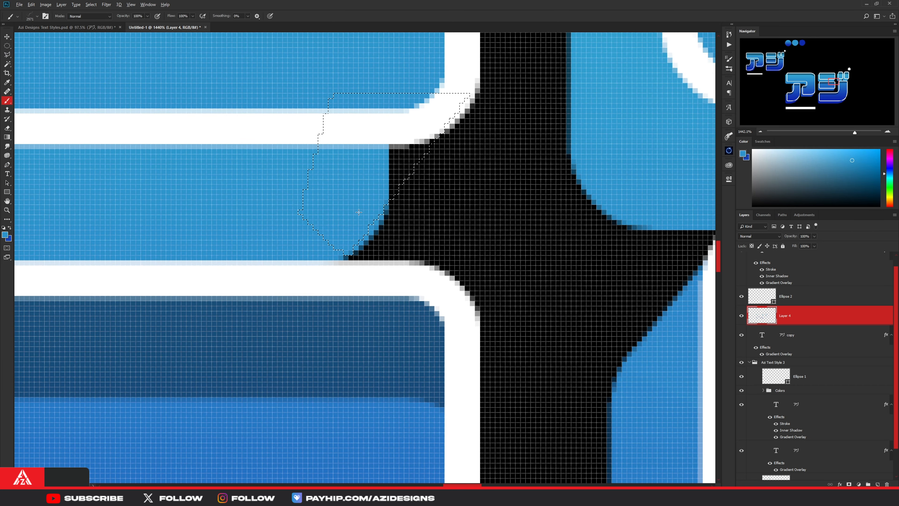
key(alt+BackSpace)
key(l)
key(e)
scroll(384, 233, down, 15)
- Outline the gap at the lower-right corner of the ジ's second bar with a curved path and fill it with matching blue
key(l)
scroll(372, 305, up, 15)
key(p)
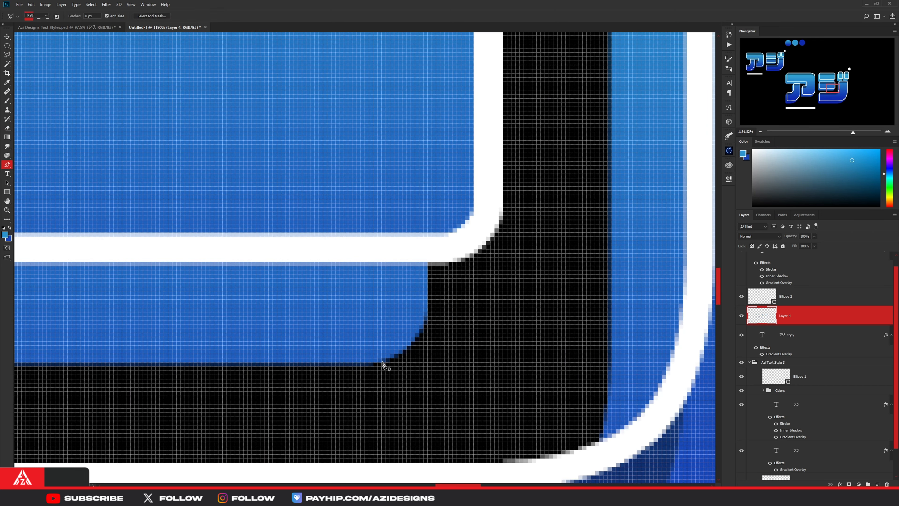
click(382, 362)
drag(498, 224, 547, 104)
alt+click(498, 225)
click(382, 362)
click(482, 130)
key(alt+BackSpace)
alt+click(418, 302)
scroll(436, 212, down, 10)
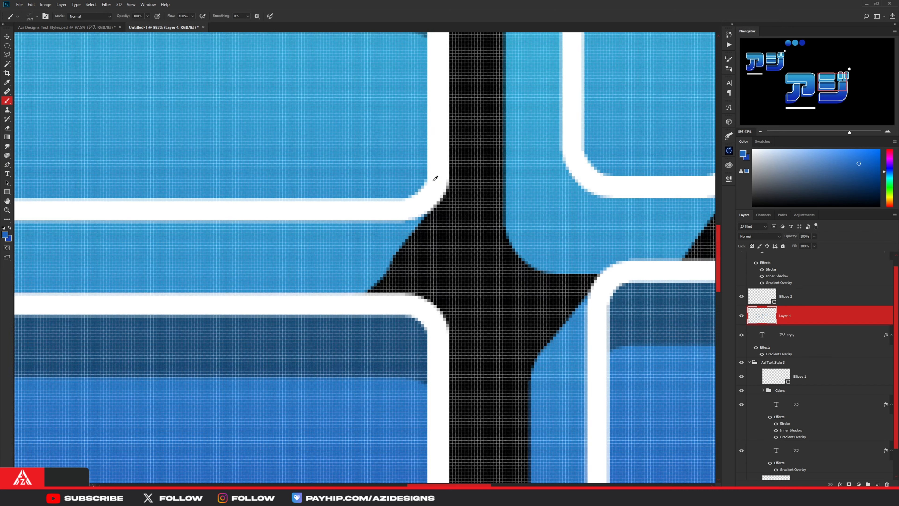
- Smooth the lower-right join of the ジ's top bar with a curved selection filled in sampled blue, and deselect
click(354, 304)
drag(447, 183, 466, 106)
click(354, 304)
click(477, 130)
alt+click(399, 234)
key(alt+BackSpace)
key(ctrl+d)
scroll(436, 271, down, 15)
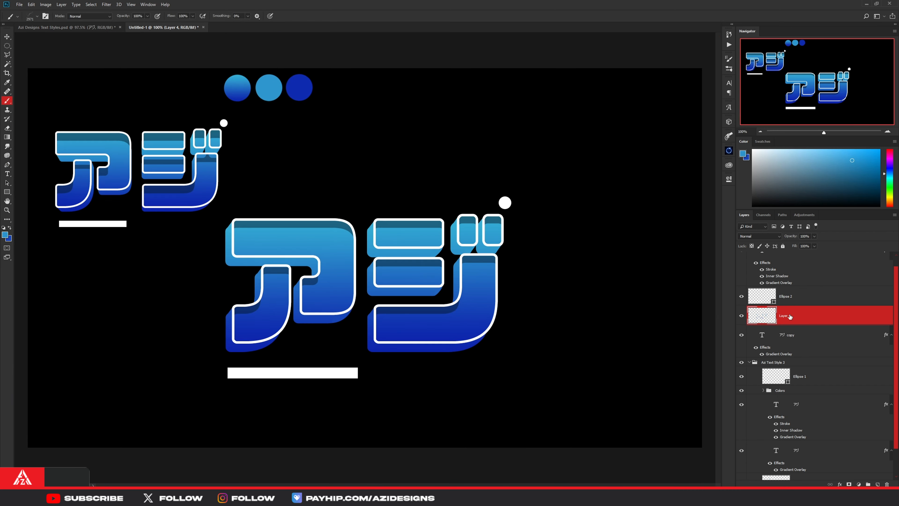
- Duplicate Layer 4 together with the アジ copy text layer and merge the duplicates into one layer
ctrl+click(789, 335)
key(ctrl+j)
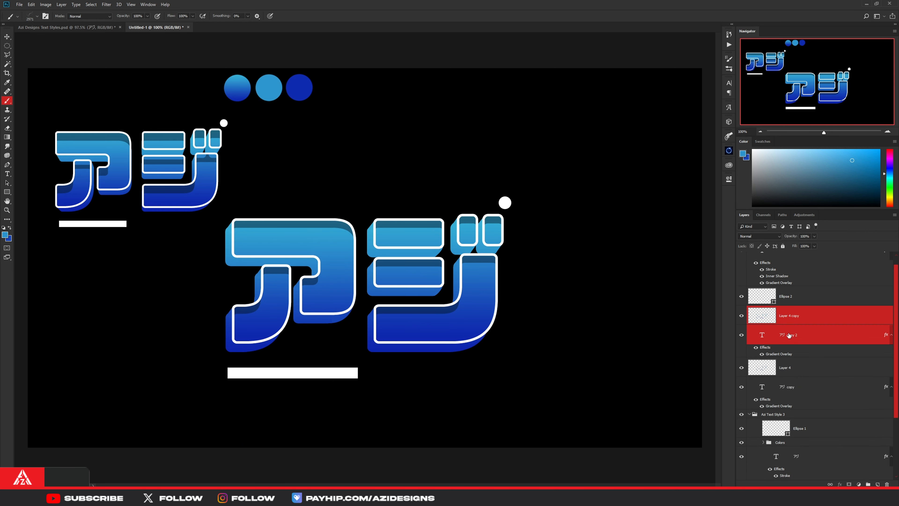
key(ctrl+e)
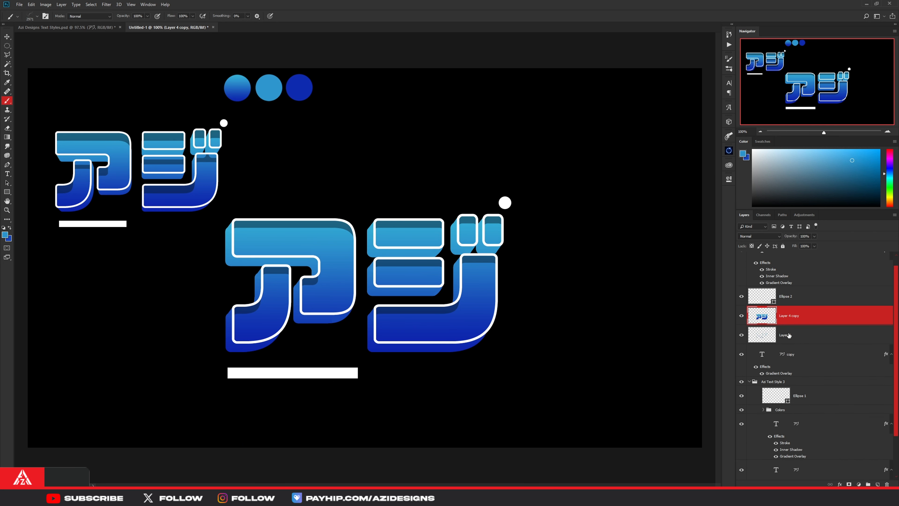
- Copy the layer style of アジ copy onto the merged Layer 4 copy, and hide the original アジ copy
right_click(789, 354)
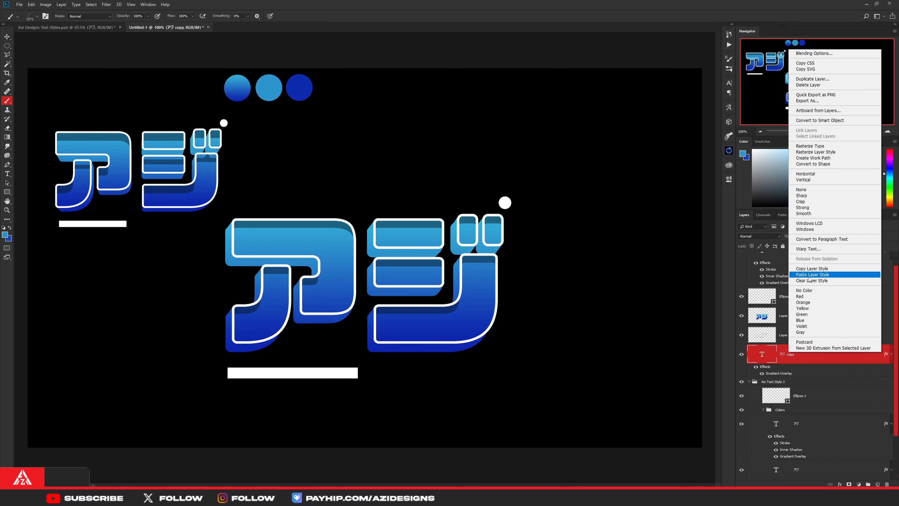
click(811, 269)
click(792, 315)
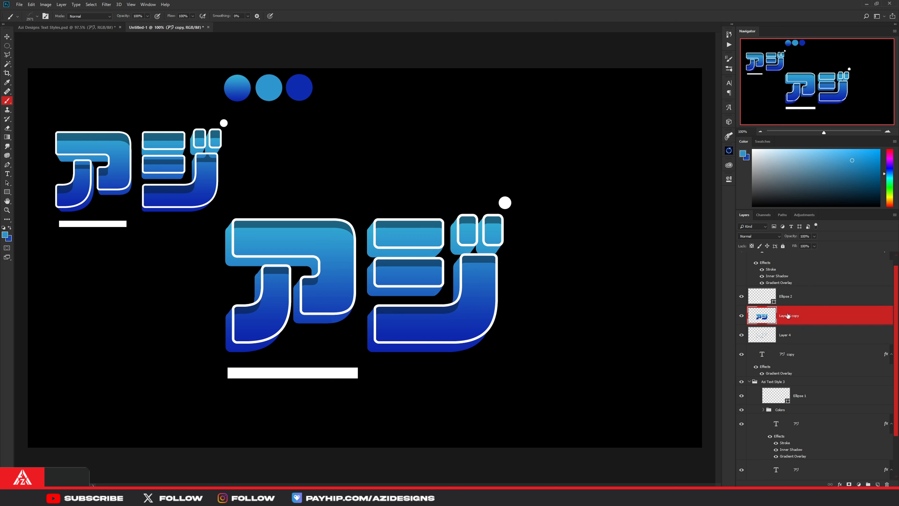
right_click(804, 316)
click(829, 182)
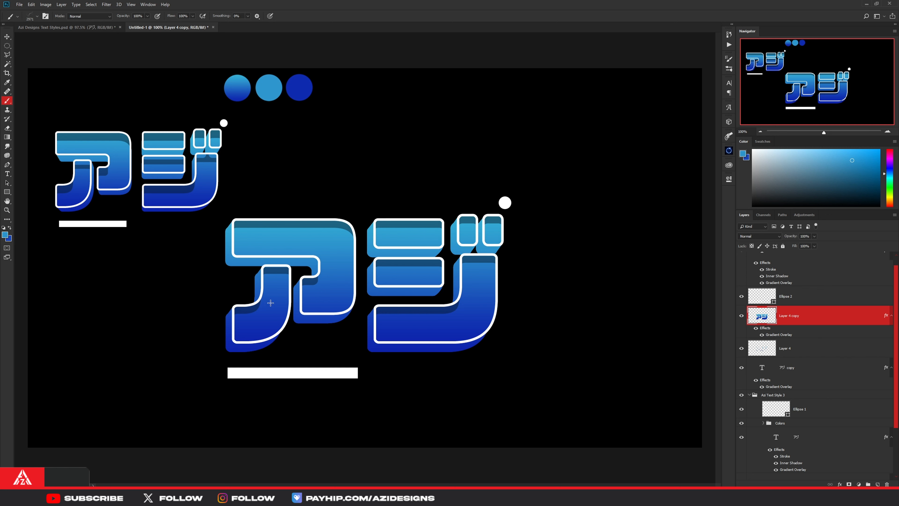
click(761, 349)
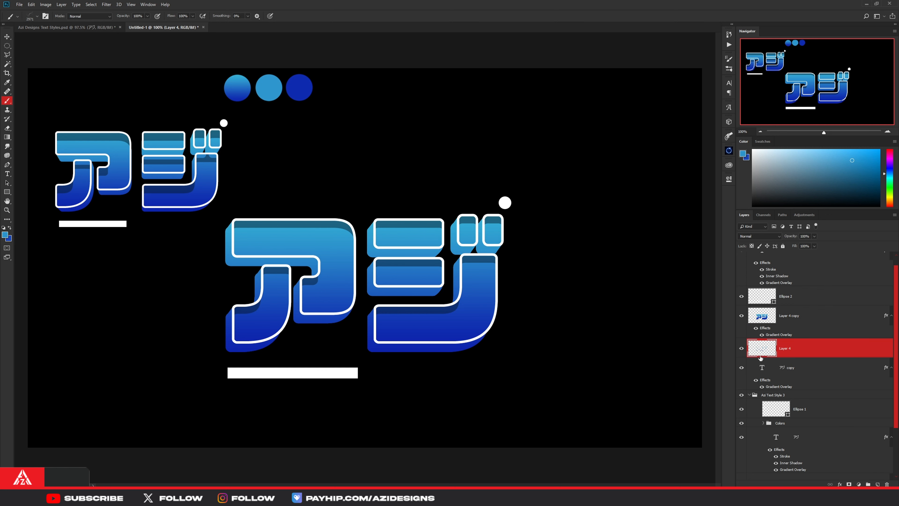
click(743, 368)
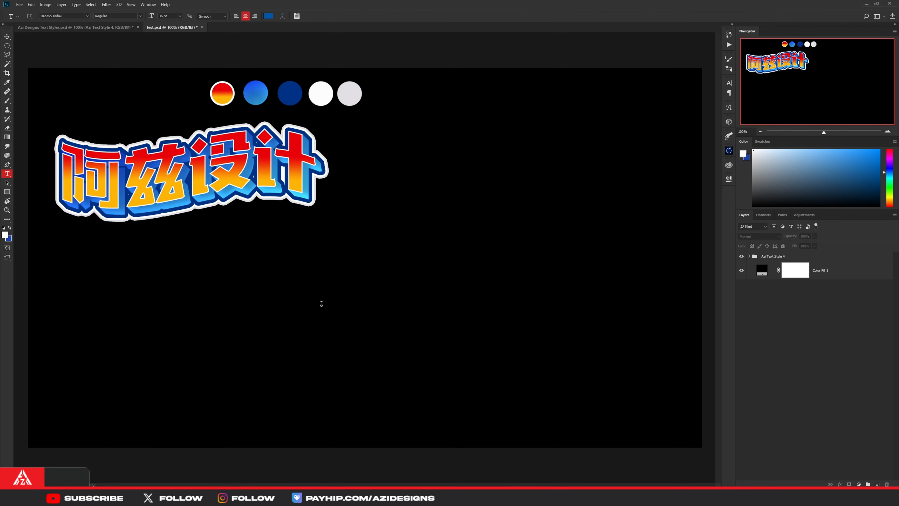
- Add the text 阿兹设计 below the reference lettering in test.psd and scale it up to about 152%
click(321, 302)
text(阿兹设计)
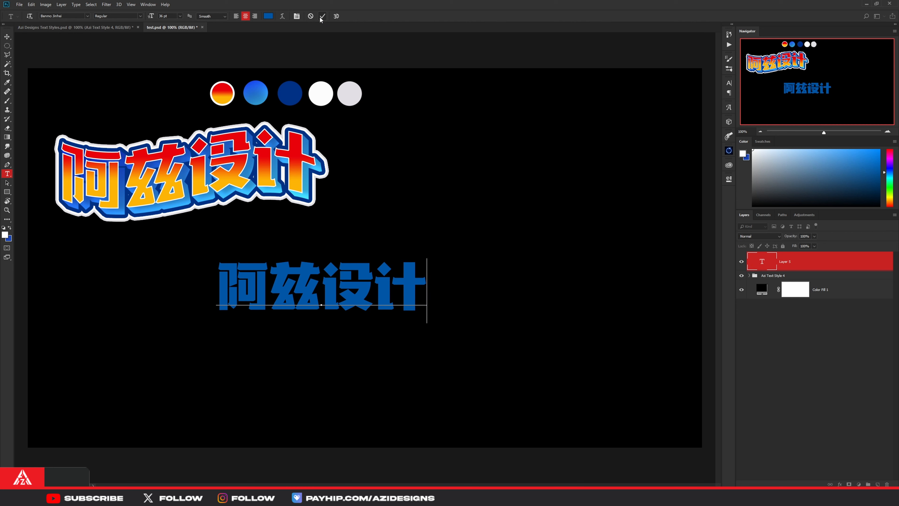
key(ctrl+Return)
key(ctrl+t)
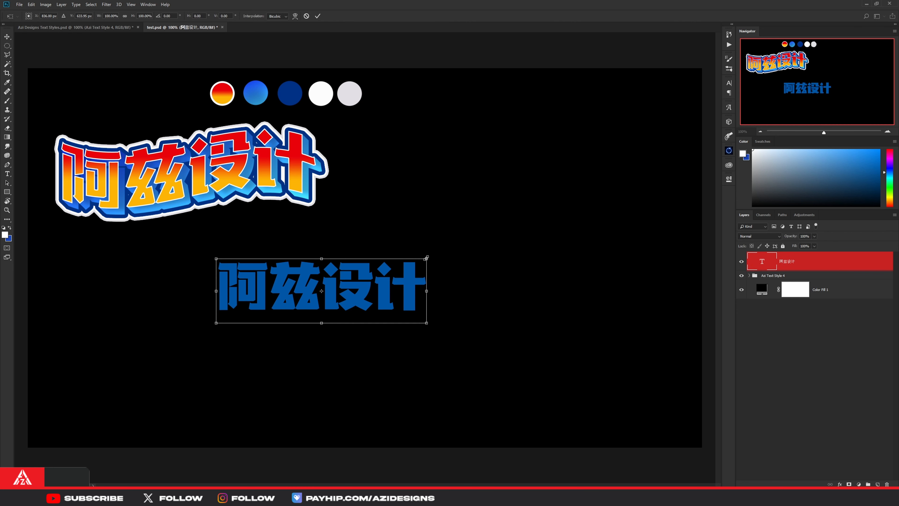
drag(426, 258, 488, 255)
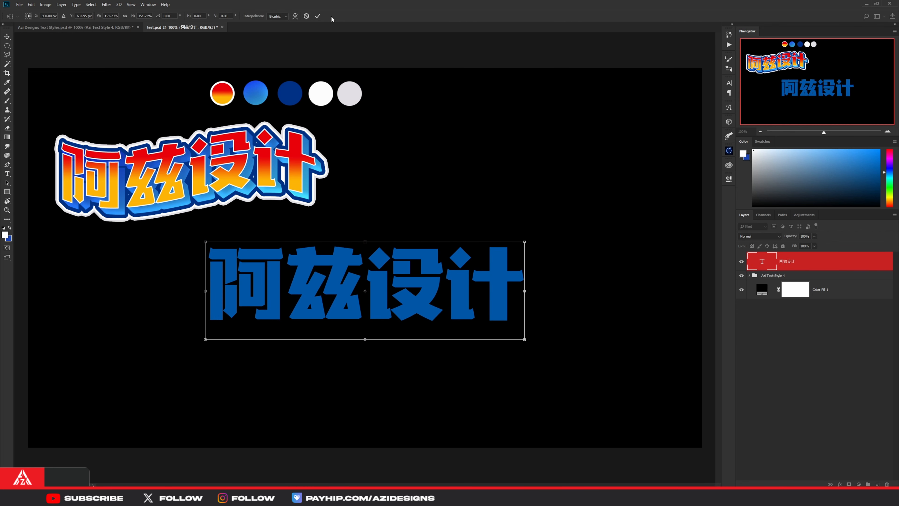
click(318, 16)
- Warp the 阿兹设计 text with the horizontal Flag style at a bend of +23%
double_click(762, 261)
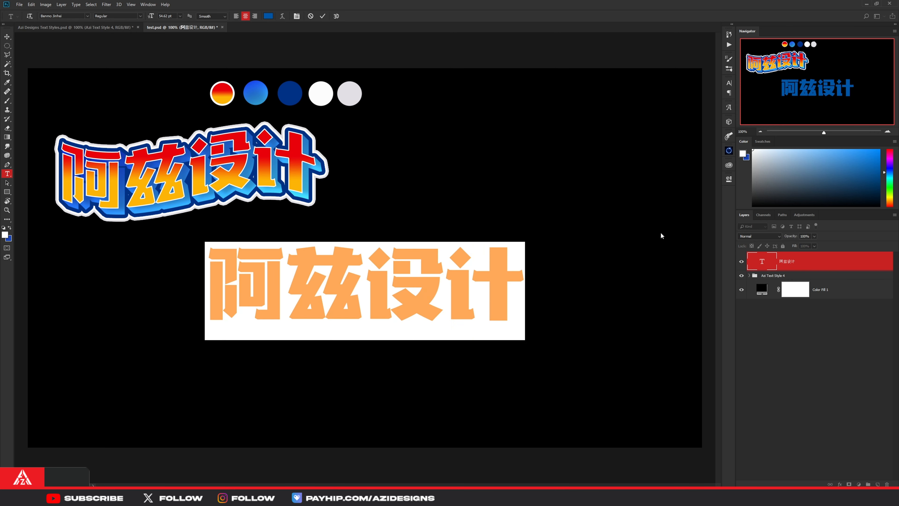
click(282, 16)
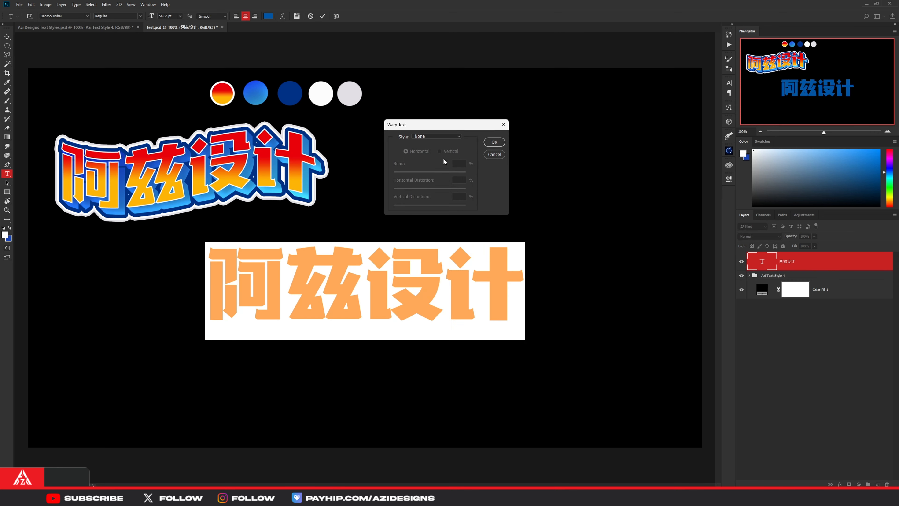
click(430, 137)
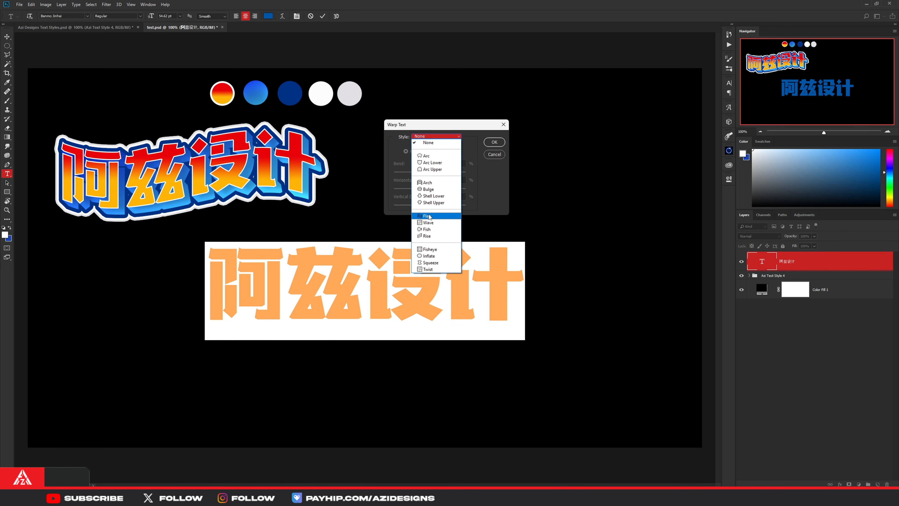
click(428, 217)
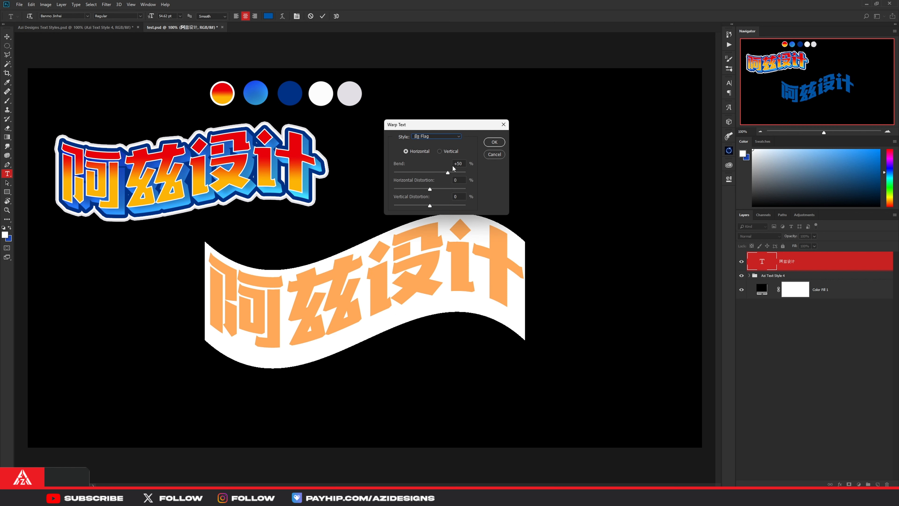
text(23)
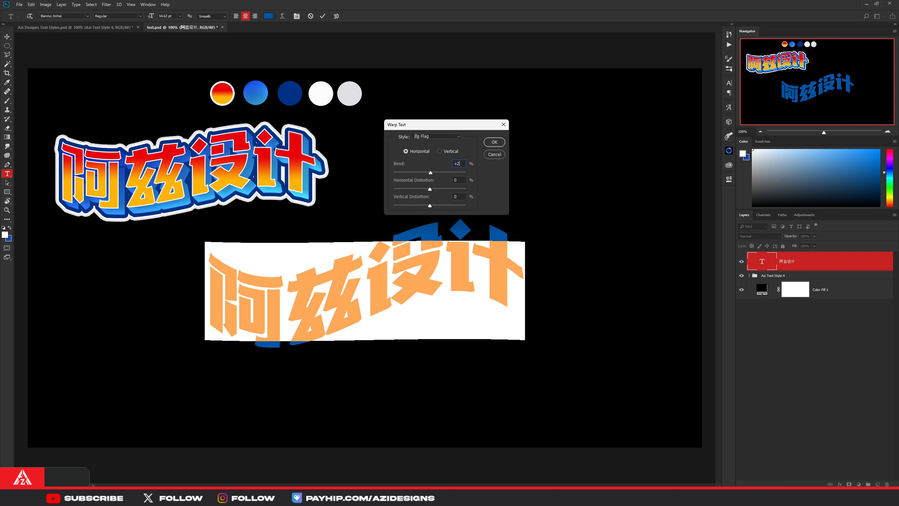
click(494, 142)
click(324, 17)
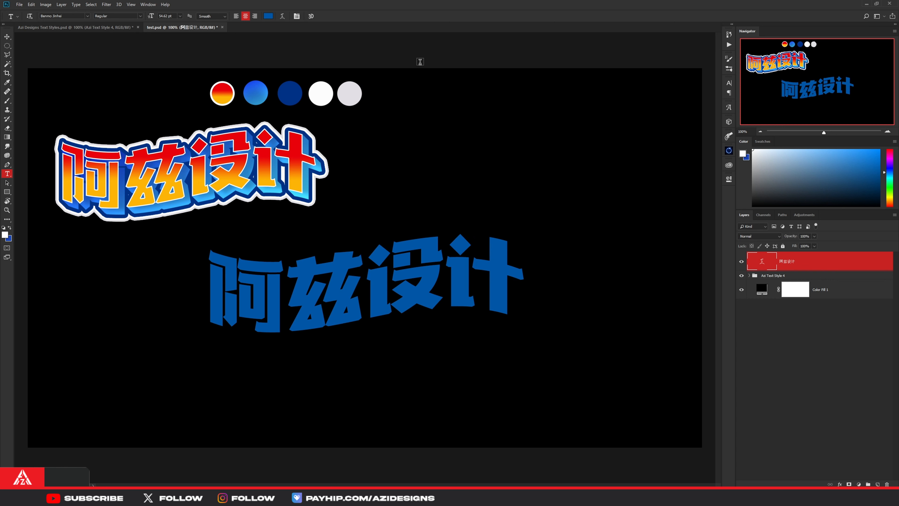
- Enlarge the warped 阿兹设计 text to about 109% and place a duplicate of its layer beneath the original
key(ctrl+t)
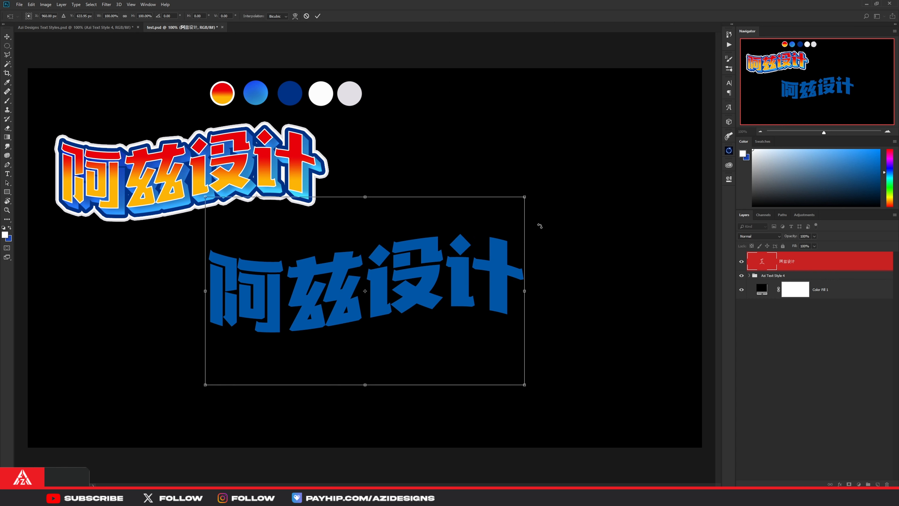
drag(525, 198, 539, 191)
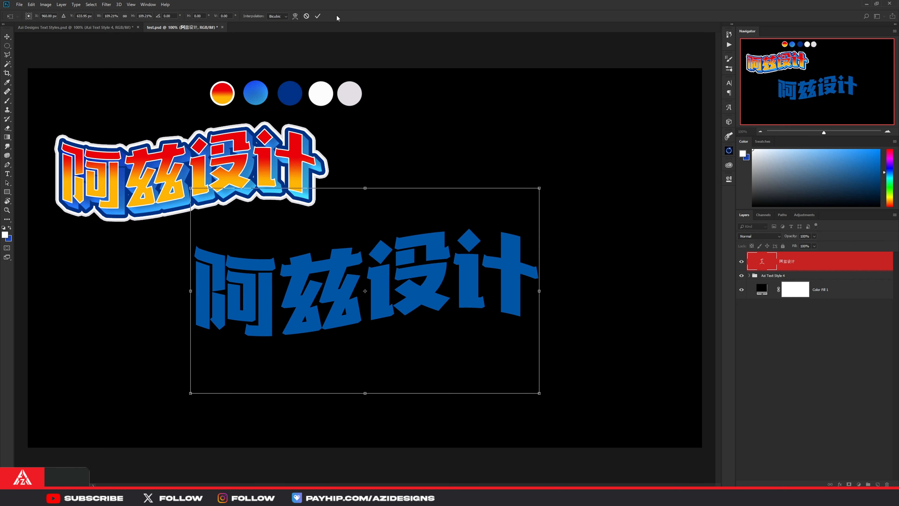
click(317, 16)
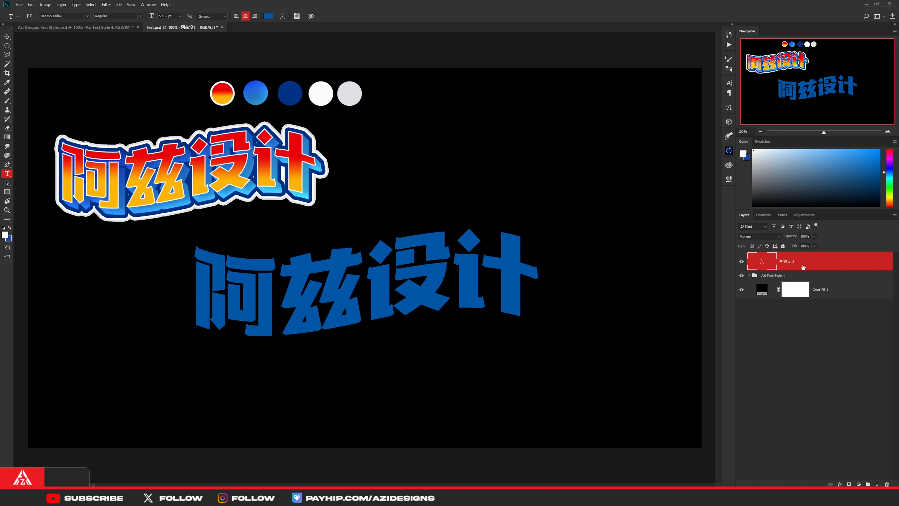
key(ctrl+j)
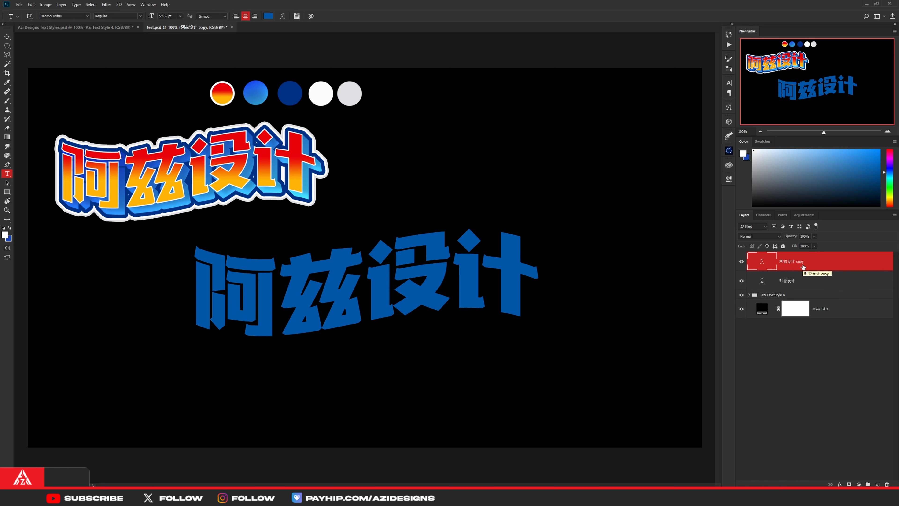
drag(803, 266, 806, 290)
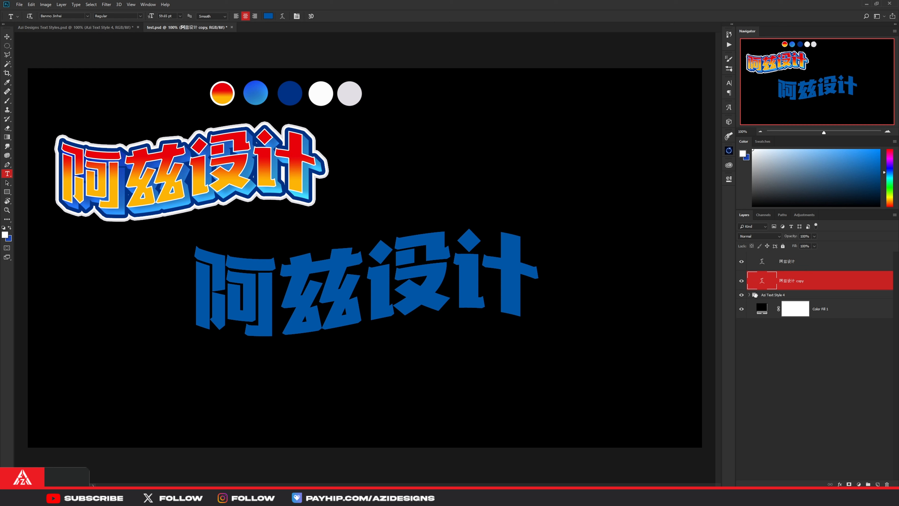
- Expand the Azi Text Style 4 group and open the layer options for its Layer 8 copy
click(750, 296)
scroll(789, 364, down, 1)
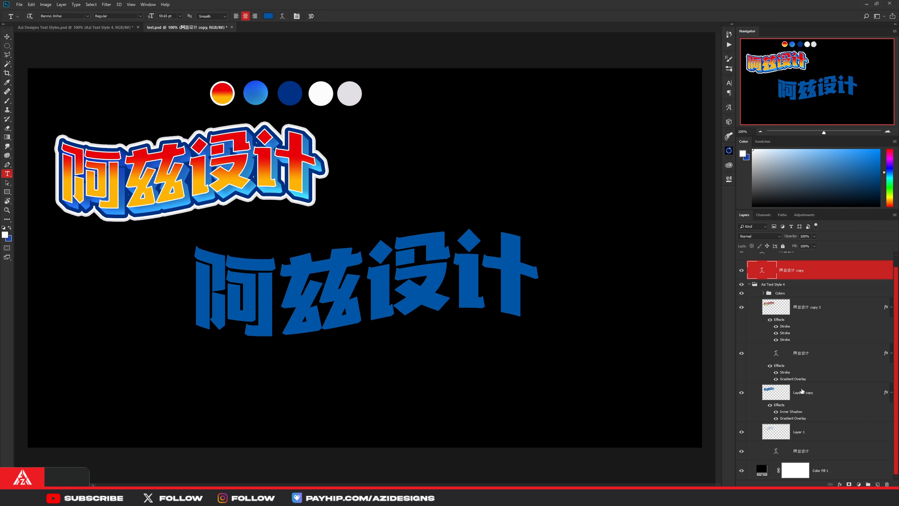
click(803, 393)
right_click(803, 396)
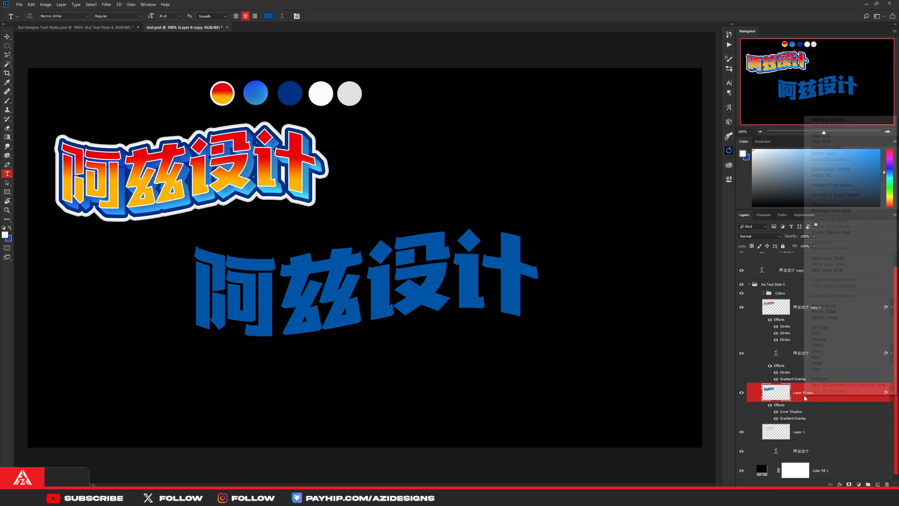
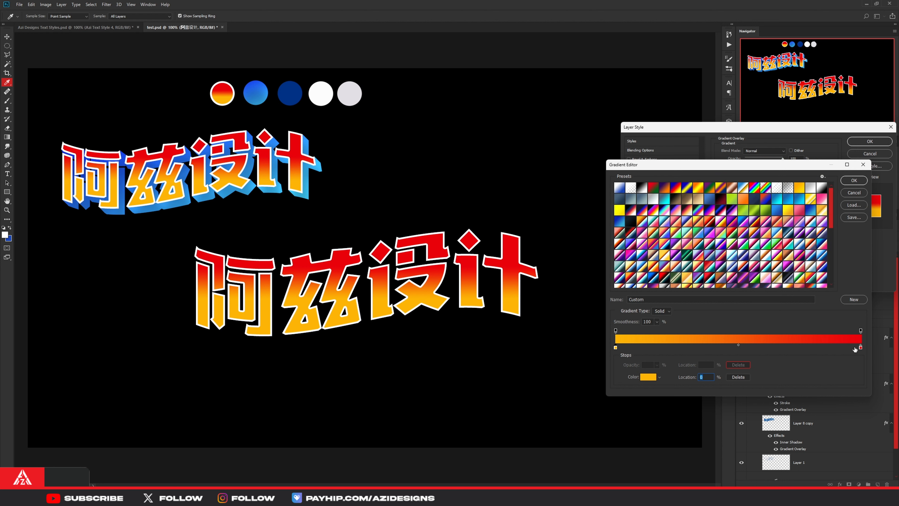
- Set the gradient's end stop to red e9000b and apply the yellow-to-red Gradient Overlay to the front 阿兹设计 text
double_click(862, 348)
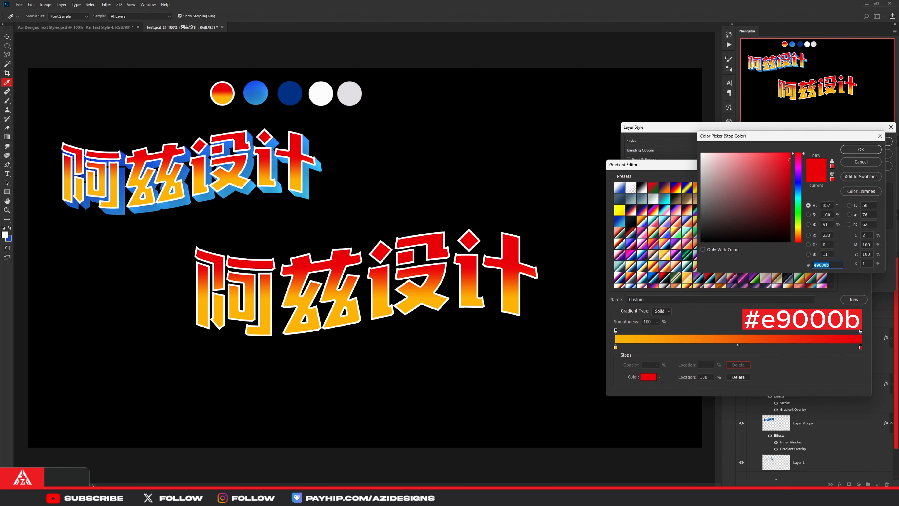
click(861, 149)
click(854, 181)
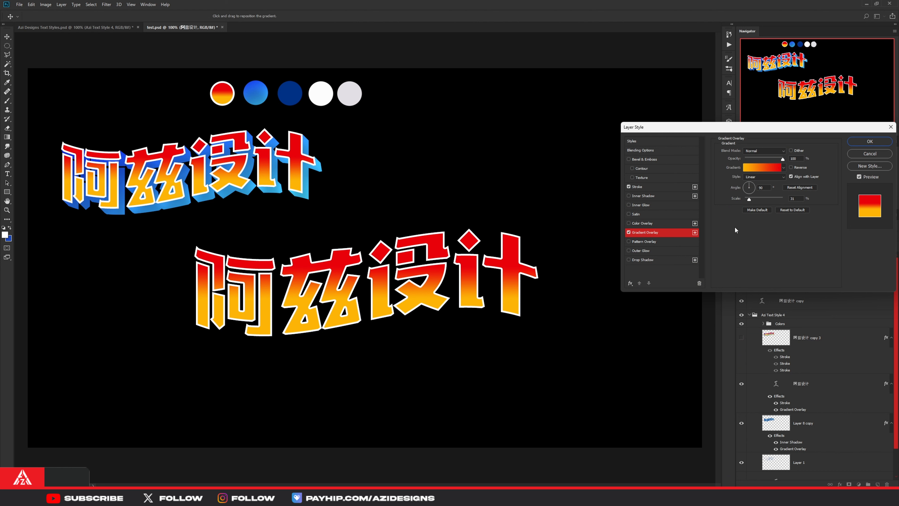
click(855, 142)
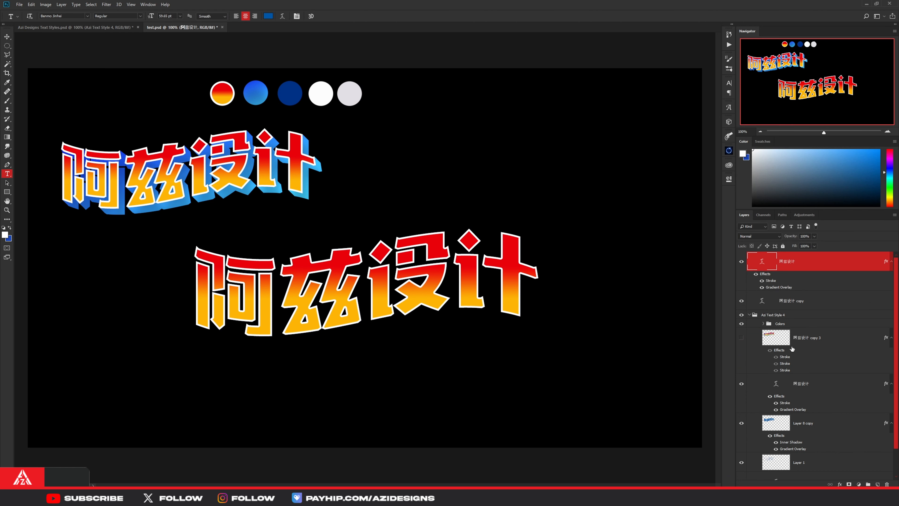
- Offset the rear 阿兹设计 copy slightly down and to the right of the front text as the extrusion base
click(784, 303)
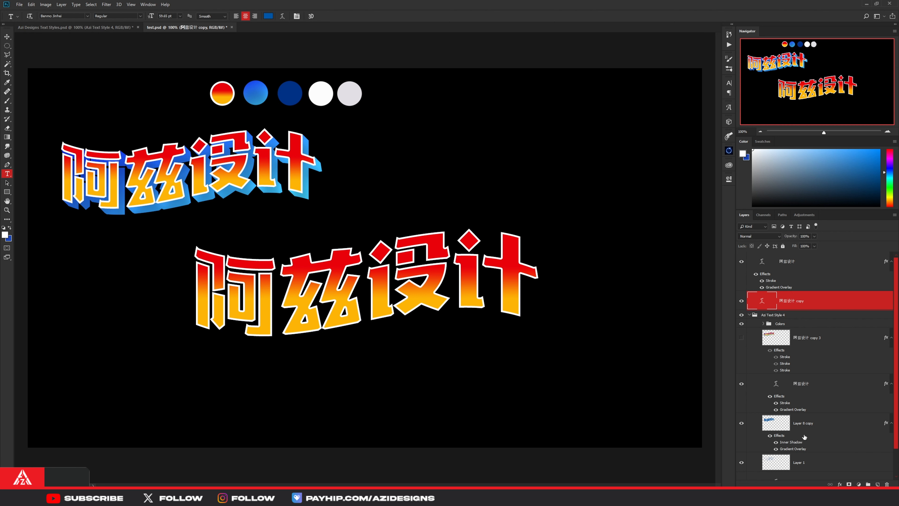
scroll(812, 422, down, 2)
scroll(812, 423, up, 2)
double_click(766, 295)
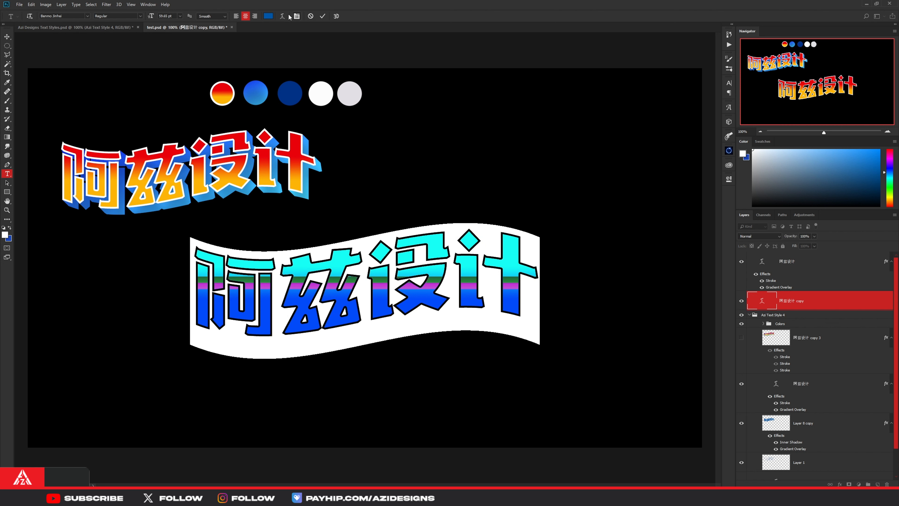
click(325, 18)
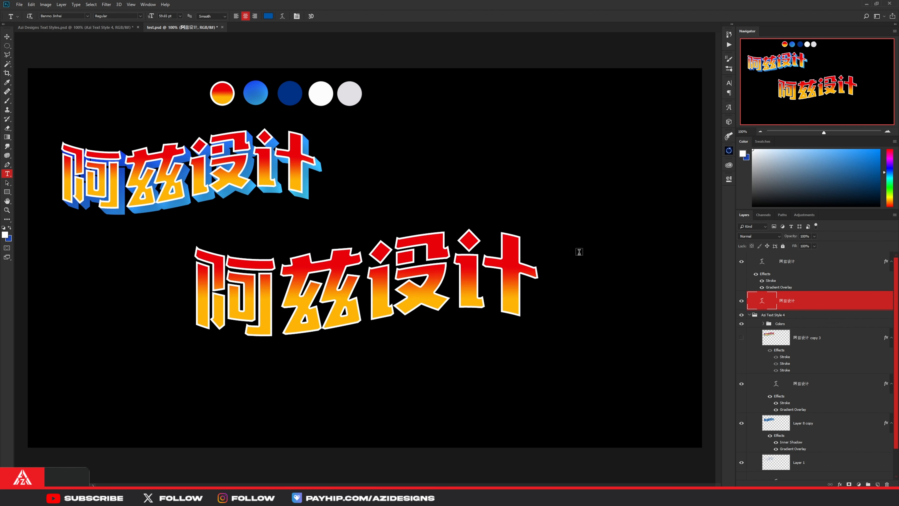
key(ctrl+t)
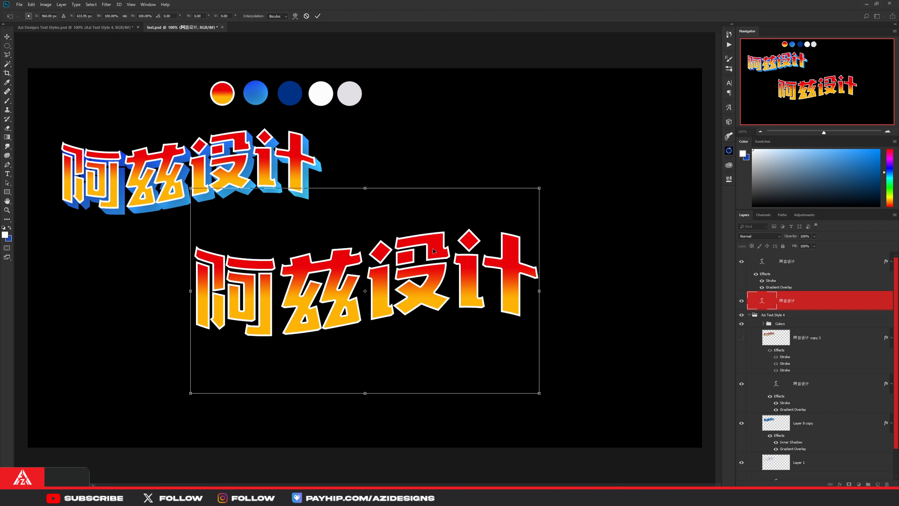
drag(433, 249, 434, 256)
drag(458, 294, 462, 291)
click(318, 16)
key(t)
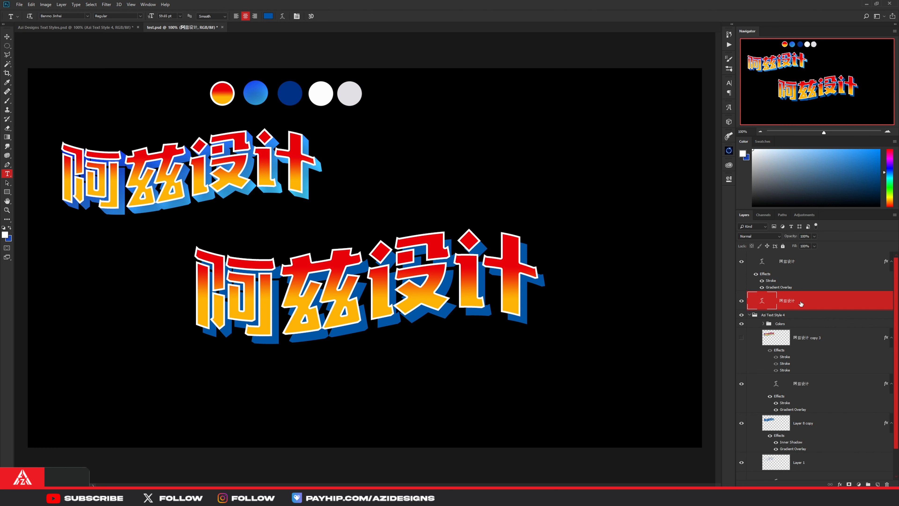
- Add a new empty layer between the front 阿兹设计 text and its offset blue copy
click(878, 484)
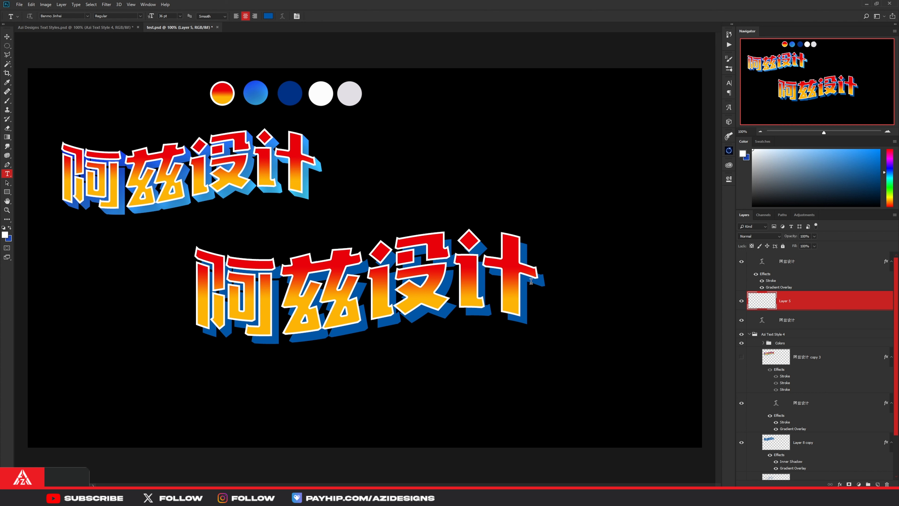
key(b)
drag(517, 281, 40, 290)
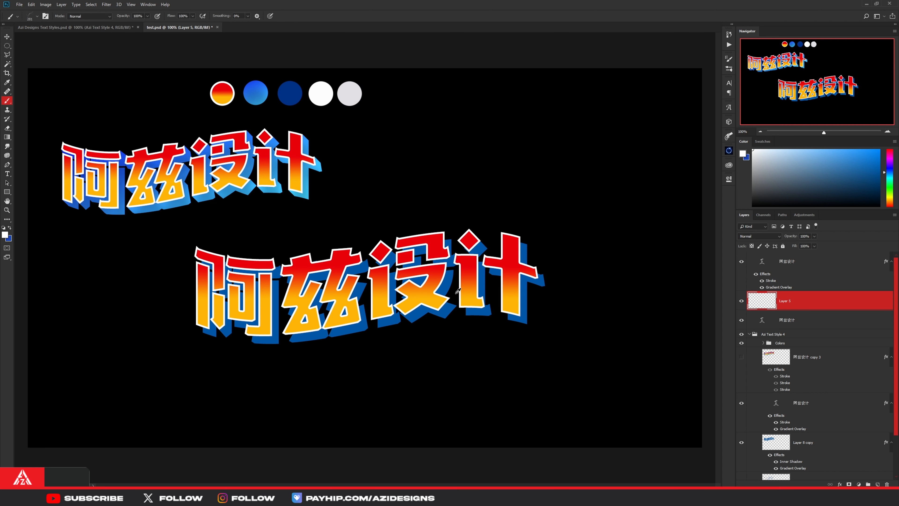
- Browse the brush preset folders and choose a different brush preset
click(37, 17)
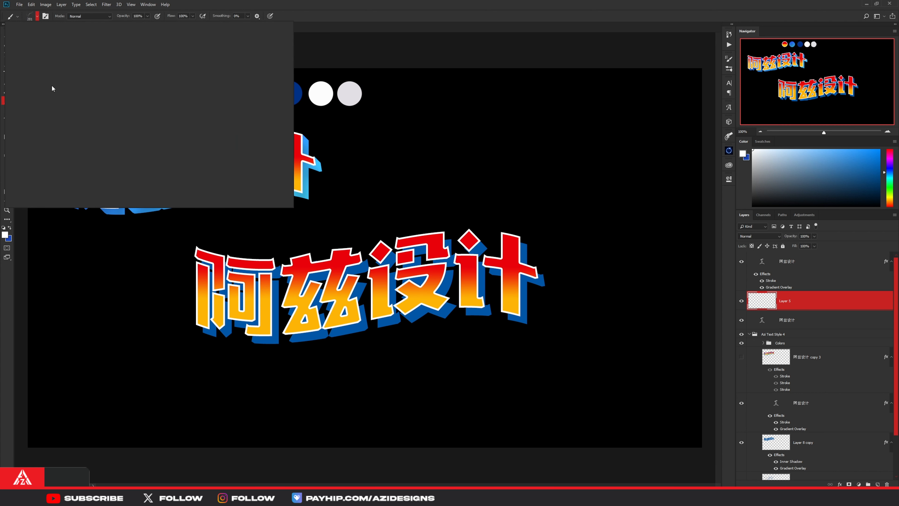
drag(278, 155, 275, 67)
click(14, 165)
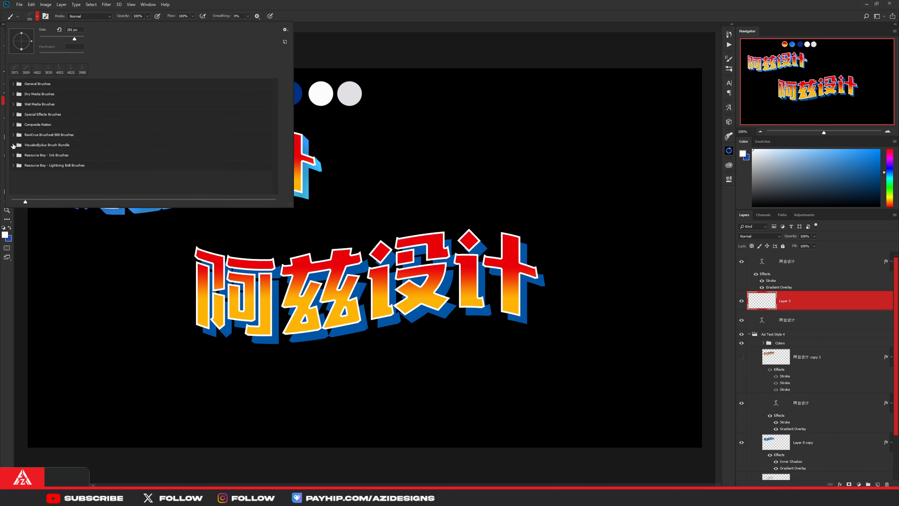
click(13, 145)
click(42, 175)
click(13, 145)
click(13, 135)
click(31, 146)
click(421, 17)
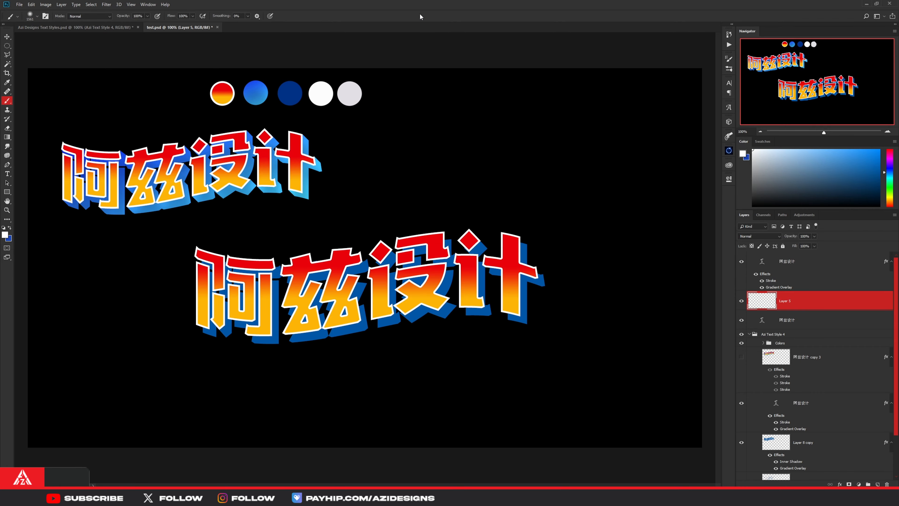
- Sample the offset copy's blue as the foreground colour
drag(479, 256, 286, 255)
drag(520, 273, 472, 274)
alt+click(527, 293)
- Lasso the gap between the upper-right corner of 阿 and its offset copy and fill it with blue
key(l)
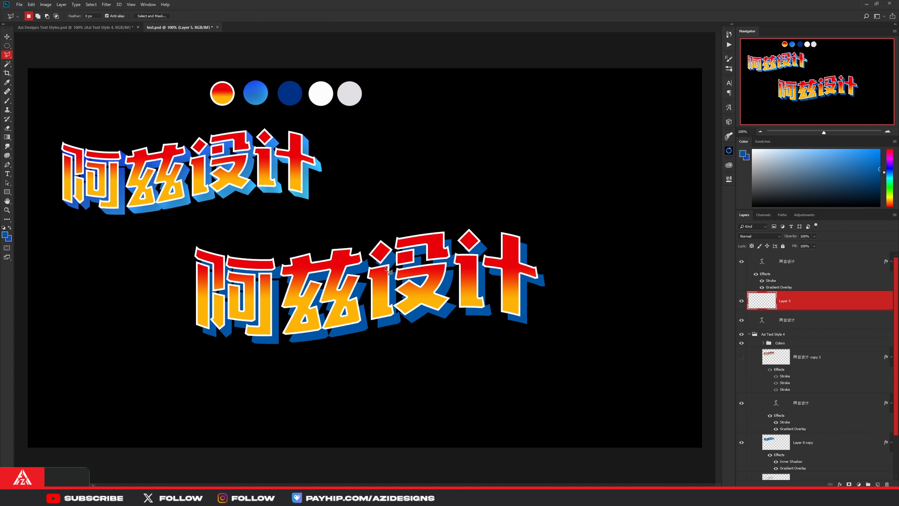
scroll(286, 271, up, 5)
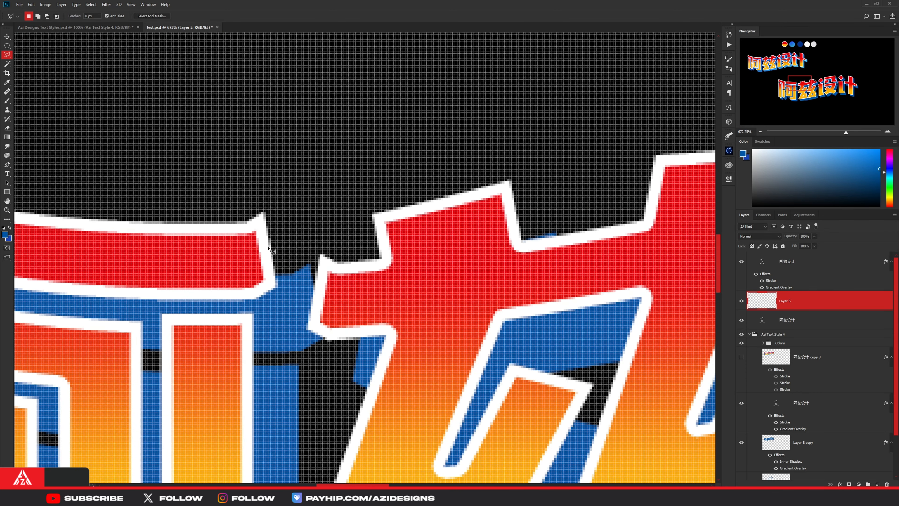
click(263, 213)
click(308, 264)
click(294, 312)
click(250, 241)
click(262, 214)
key(alt+BackSpace)
key(ctrl+d)
- Outline the gap beneath the upper-left stroke end of 阿 with the lasso and fill it with blue
click(146, 256)
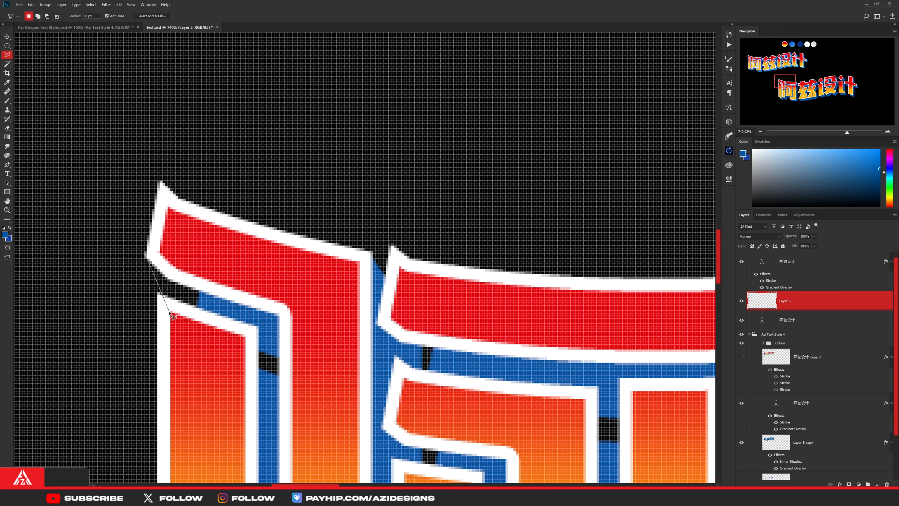
click(168, 310)
click(208, 316)
click(219, 279)
click(148, 256)
key(alt+BackSpace)
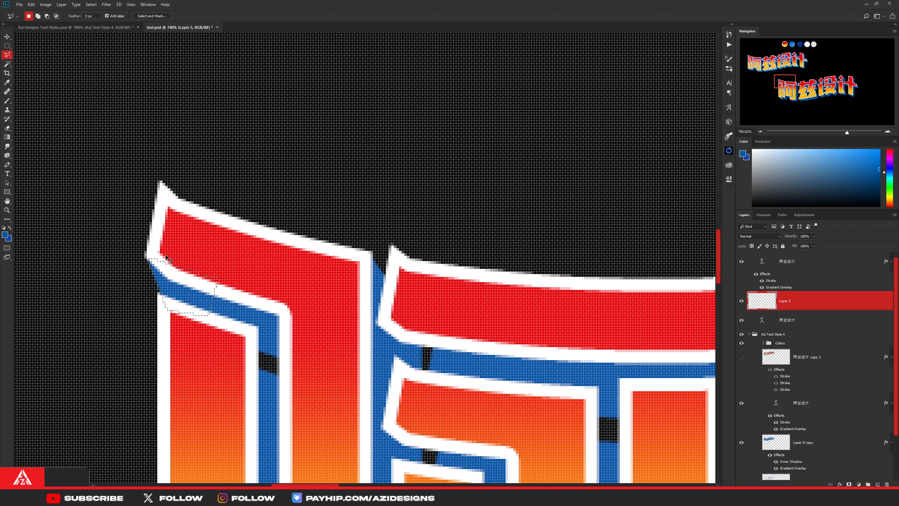
key(ctrl+d)
- Fill the extrusion gap at the right end of the 兹 crossbar with blue
scroll(288, 354, down, 5)
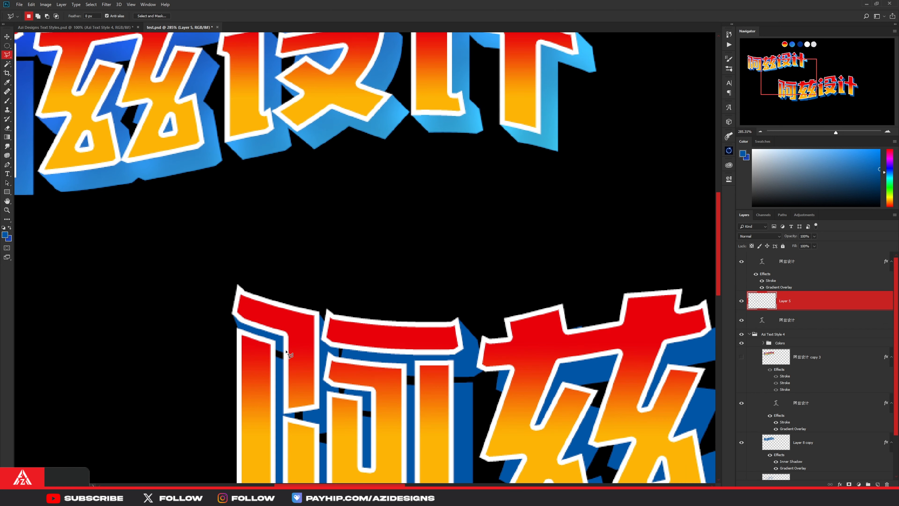
scroll(297, 372, down, 3)
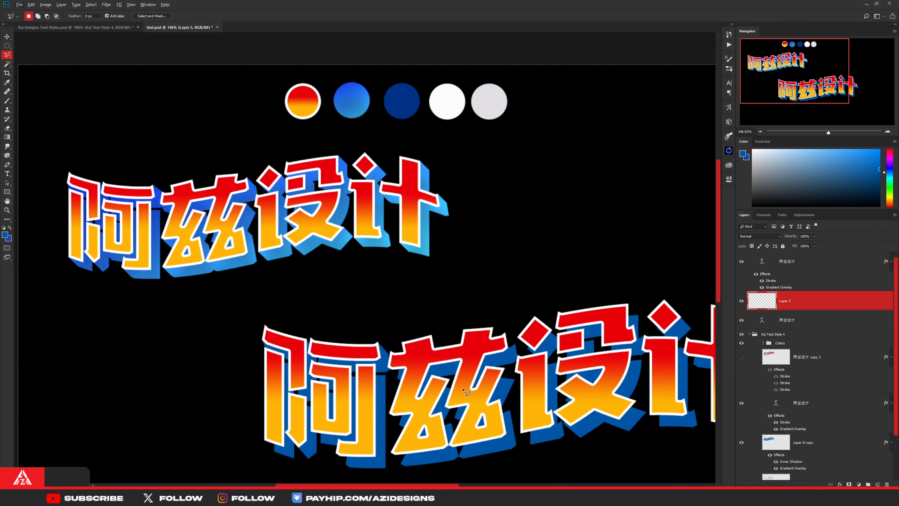
scroll(531, 343, up, 10)
click(327, 255)
click(403, 347)
click(307, 365)
key(alt+BackSpace)
key(ctrl+d)
- Fill the extrusion gaps at the right and left corners of the diamond dot in 设 with blue
scroll(349, 306, down, 7)
scroll(441, 312, up, 6)
click(399, 234)
click(399, 234)
key(alt+BackSpace)
key(ctrl+d)
click(191, 280)
click(251, 349)
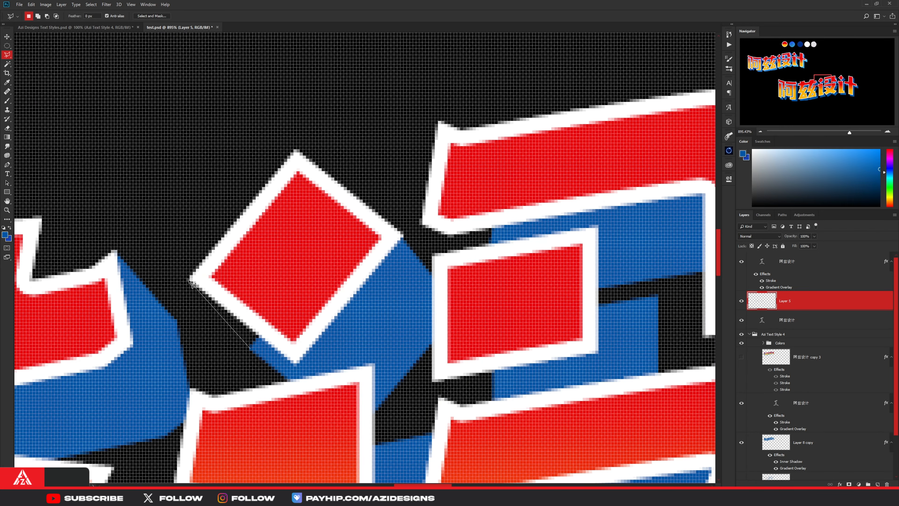
key(alt+BackSpace)
key(ctrl+d)
- Fill the gap below the left end of the top-right stroke in 设 with blue
drag(460, 224, 302, 299)
click(266, 298)
scroll(305, 319, down, 4)
key(alt+BackSpace)
key(ctrl+d)
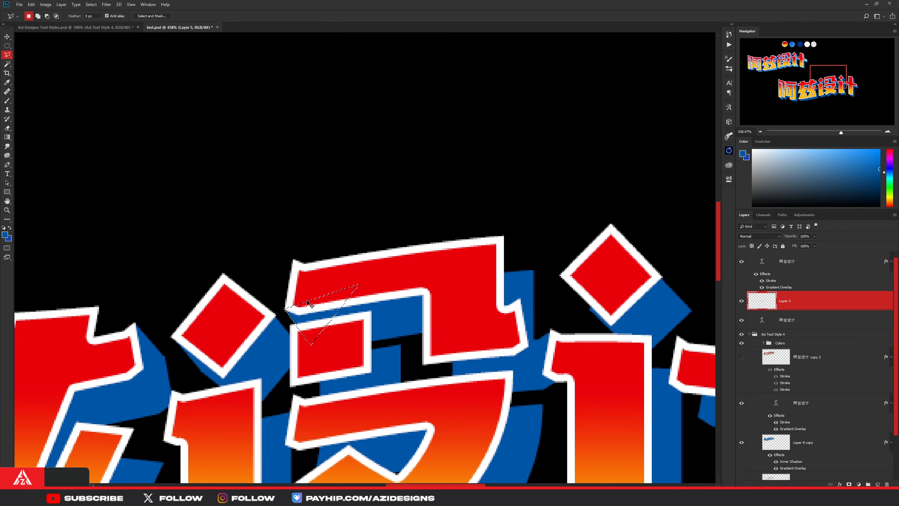
- Fill the gap at the left corner of the diamond dot in 计 with blue
scroll(397, 220, up, 1)
click(459, 258)
click(492, 295)
key(alt+BackSpace)
key(ctrl+d)
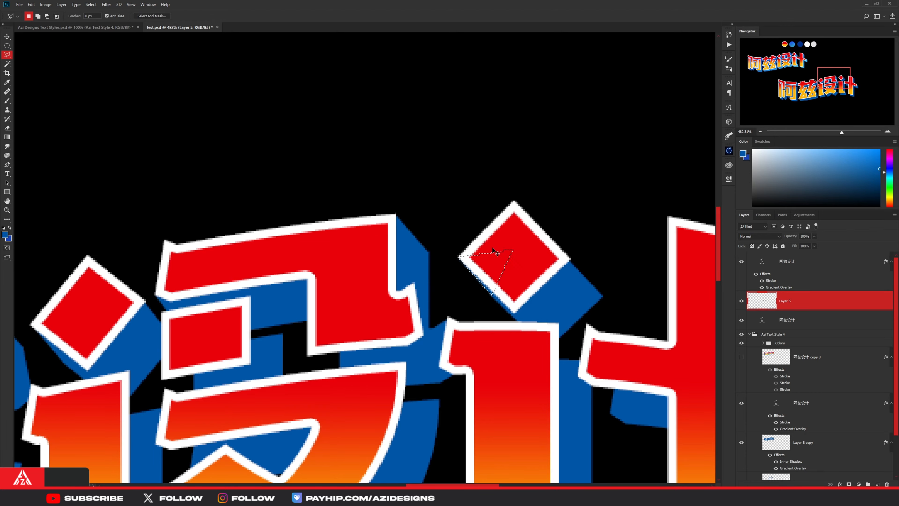
- Fill the gaps at the top of the long vertical stroke and under the left crossbar end of 计 with blue
scroll(524, 280, up, 3)
click(461, 243)
drag(672, 230, 450, 232)
click(491, 220)
key(alt+BackSpace)
key(ctrl+d)
scroll(389, 266, up, 1)
click(412, 312)
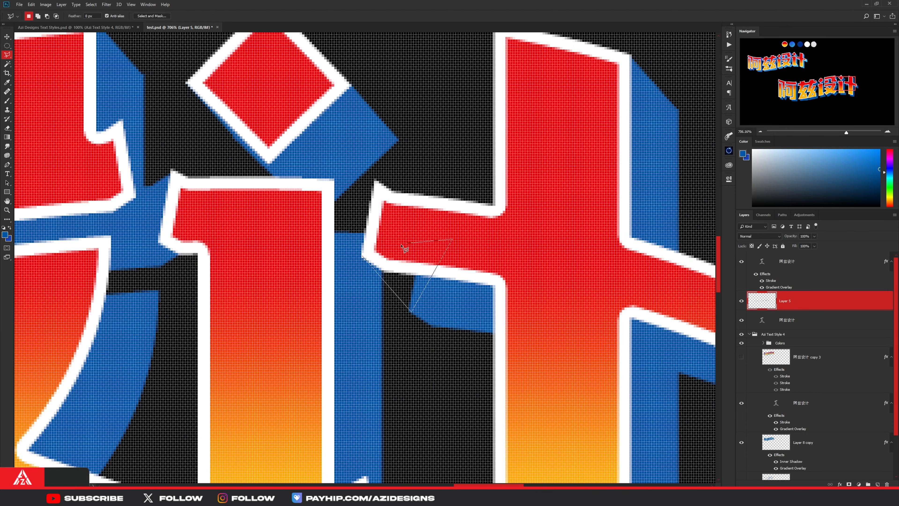
key(alt+BackSpace)
key(ctrl+d)
key(alt+BackSpace)
key(ctrl+d)
- Fill the extrusion gap at the right end of the 计 crossbar with blue
scroll(461, 266, up, 4)
click(423, 295)
key(alt+BackSpace)
key(ctrl+d)
scroll(460, 347, down, 12)
- Fill the extrusion gaps at the lower stroke ends of 设计 with blue
scroll(819, 408, down, 3)
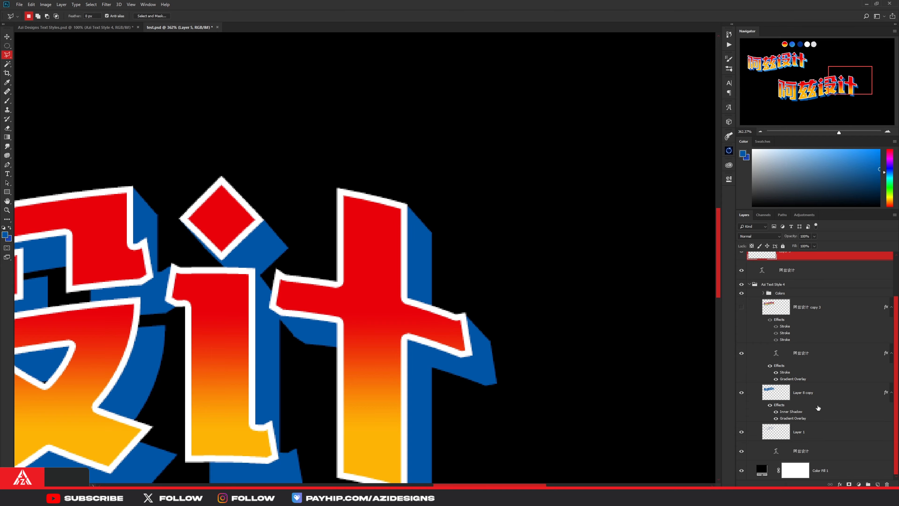
scroll(411, 348, down, 3)
scroll(368, 418, up, 10)
click(301, 331)
key(alt+BackSpace)
key(ctrl+d)
click(301, 252)
click(349, 307)
key(alt+BackSpace)
key(ctrl+d)
- Fill the extrusion gaps between the inner strokes of 兹 with blue
scroll(355, 312, down, 9)
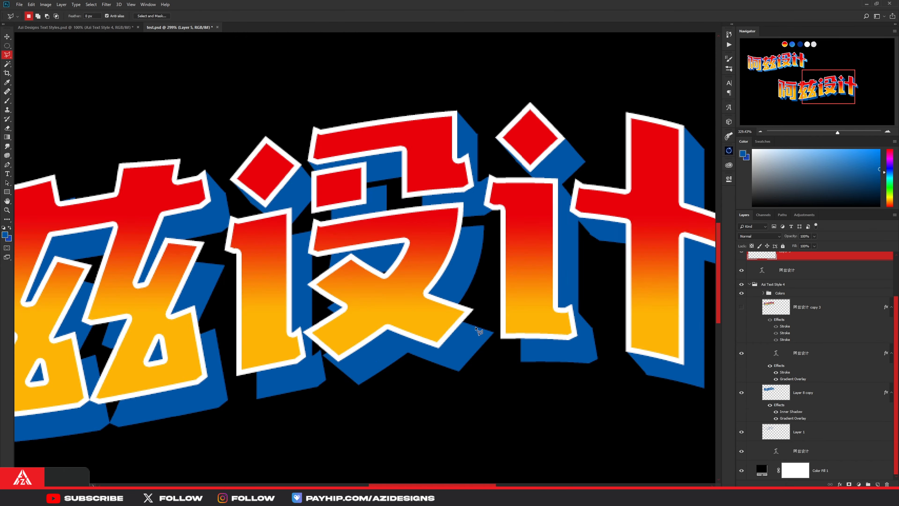
- Fill the gaps beside and beneath the upper-right hook of 设 with blue
scroll(473, 365, up, 4)
click(458, 151)
scroll(467, 170, up, 2)
click(463, 152)
click(497, 184)
key(alt+BackSpace)
key(ctrl+d)
click(368, 217)
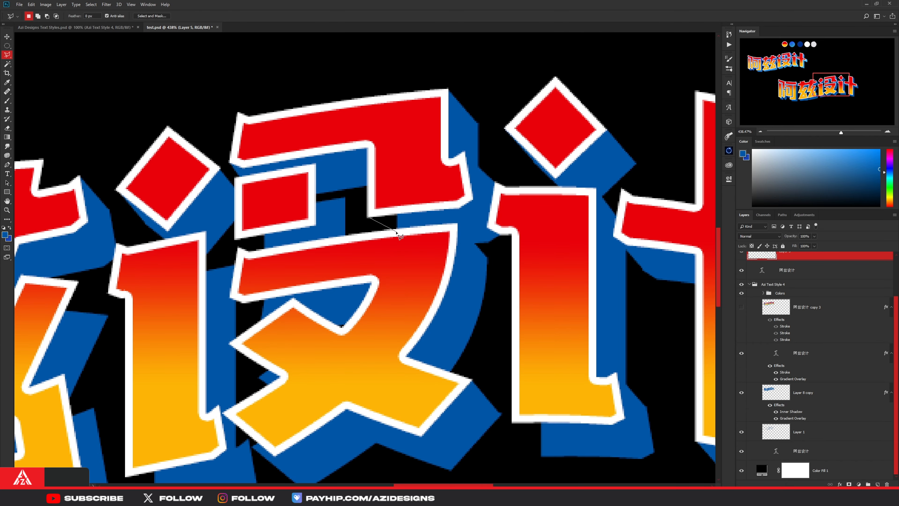
key(alt+BackSpace)
key(ctrl+d)
- Fill the gaps around the small box-shaped stroke and the neighbouring strokes of 设 with blue
click(316, 165)
key(alt+BackSpace)
key(ctrl+d)
click(236, 240)
key(alt+BackSpace)
key(ctrl+d)
drag(201, 240, 346, 249)
click(381, 275)
key(alt+BackSpace)
key(ctrl+d)
- Fill the remaining gaps along the lower halves of both 兹 elements with blue
scroll(384, 255, down, 10)
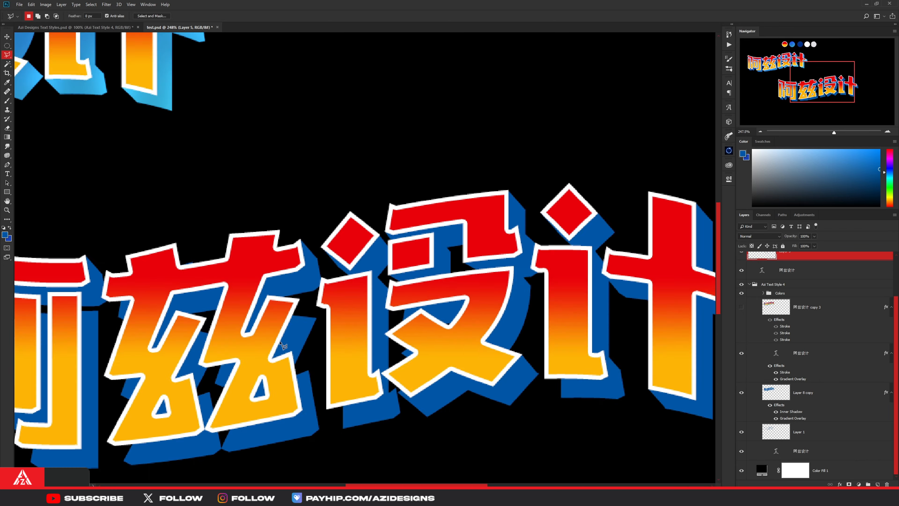
scroll(329, 252, up, 10)
click(346, 309)
key(alt+BackSpace)
key(ctrl+d)
click(337, 300)
click(328, 332)
double_click(360, 280)
key(alt+BackSpace)
key(ctrl+d)
click(432, 301)
click(458, 328)
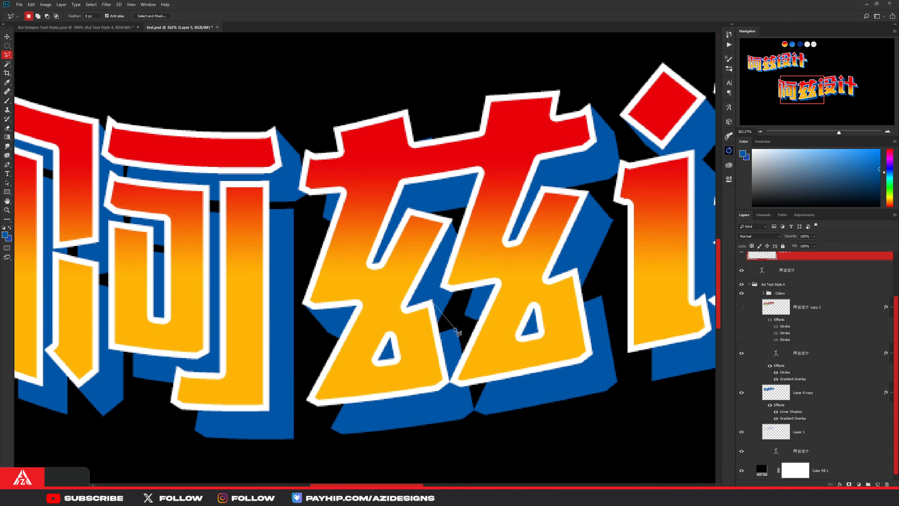
key(alt+BackSpace)
key(ctrl+d)
- Fill the extrusion gaps along the left radical of 阿 and between it and the box stroke with blue
scroll(405, 342, down, 1)
click(308, 361)
key(alt+BackSpace)
key(ctrl+d)
drag(381, 391, 307, 418)
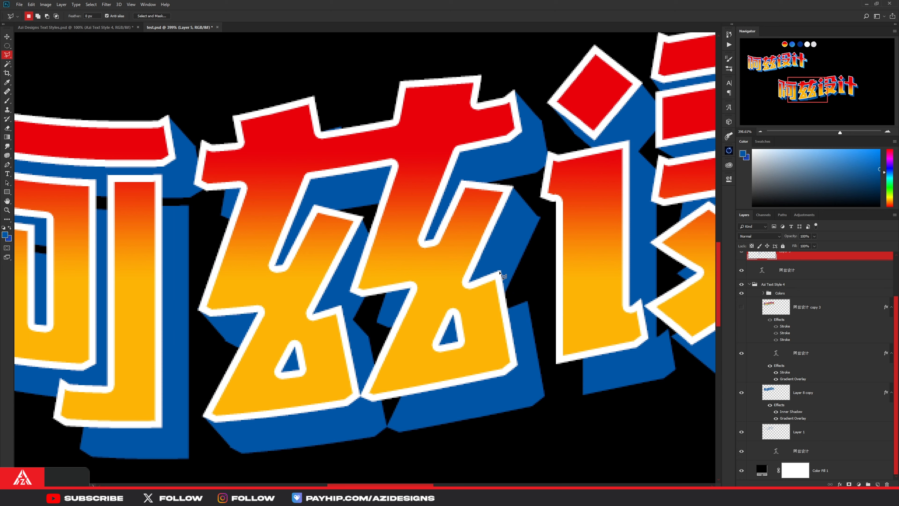
key(alt+BackSpace)
key(ctrl+d)
key(alt+BackSpace)
key(ctrl+d)
scroll(364, 312, down, 8)
scroll(178, 342, up, 9)
double_click(136, 303)
key(alt+BackSpace)
key(ctrl+d)
click(238, 212)
double_click(221, 226)
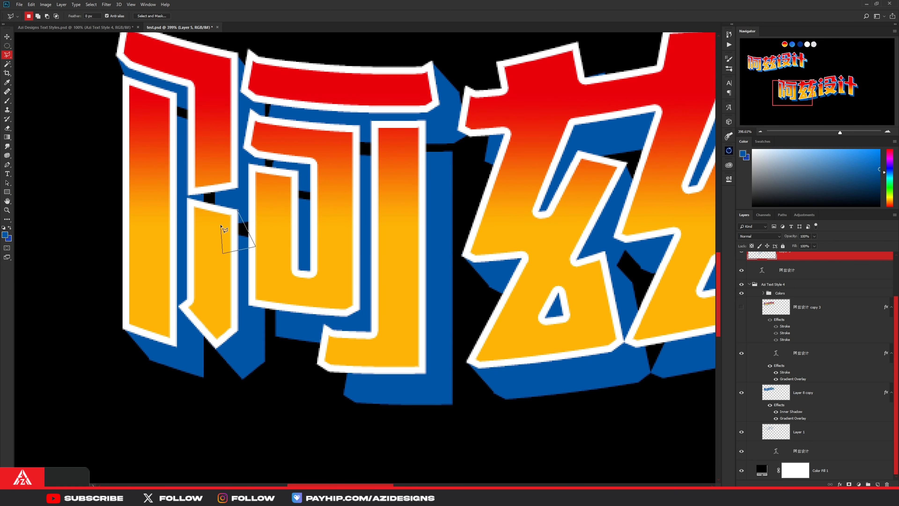
key(alt+BackSpace)
key(ctrl+d)
- Fill the gaps beneath the box stroke and beneath the bottom hook of 阿 with blue
click(249, 305)
click(276, 336)
key(alt+BackSpace)
key(ctrl+d)
click(318, 363)
click(345, 394)
double_click(335, 354)
key(alt+BackSpace)
key(ctrl+d)
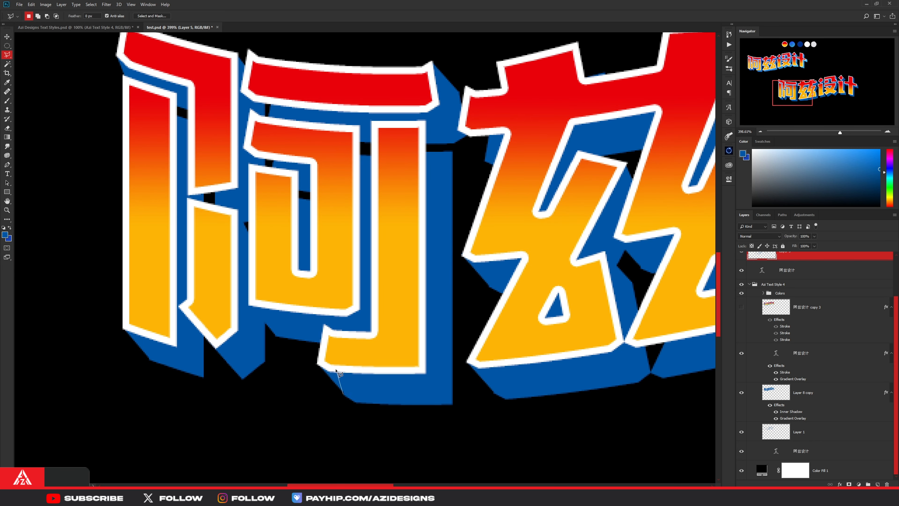
- Fill the gaps under the right end of 阿's top bar and between its box and vertical stroke with blue
click(445, 143)
double_click(401, 147)
key(alt+BackSpace)
key(ctrl+d)
click(358, 127)
double_click(340, 139)
key(alt+BackSpace)
key(ctrl+d)
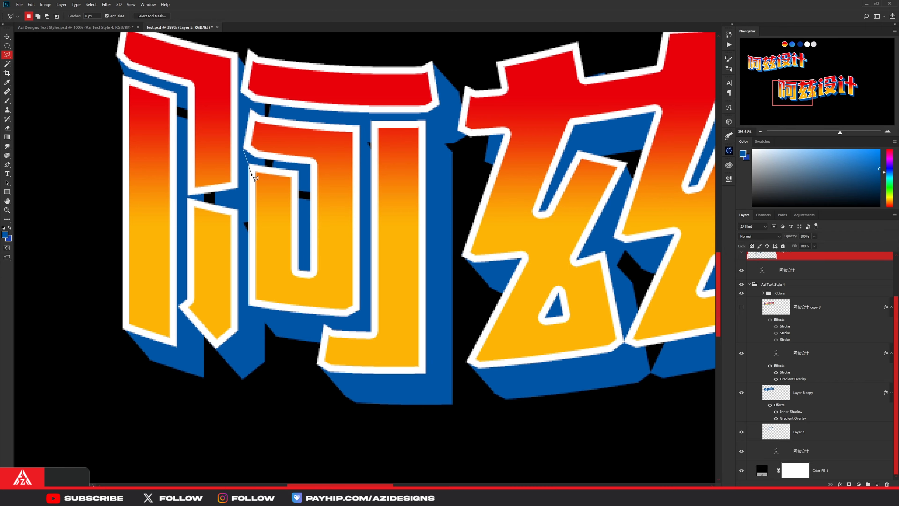
- Fill the gap between the bottom corners of the two 兹 elements with blue
scroll(249, 159, down, 3)
scroll(269, 167, up, 3)
scroll(295, 171, down, 2)
scroll(361, 219, down, 5)
scroll(313, 349, up, 8)
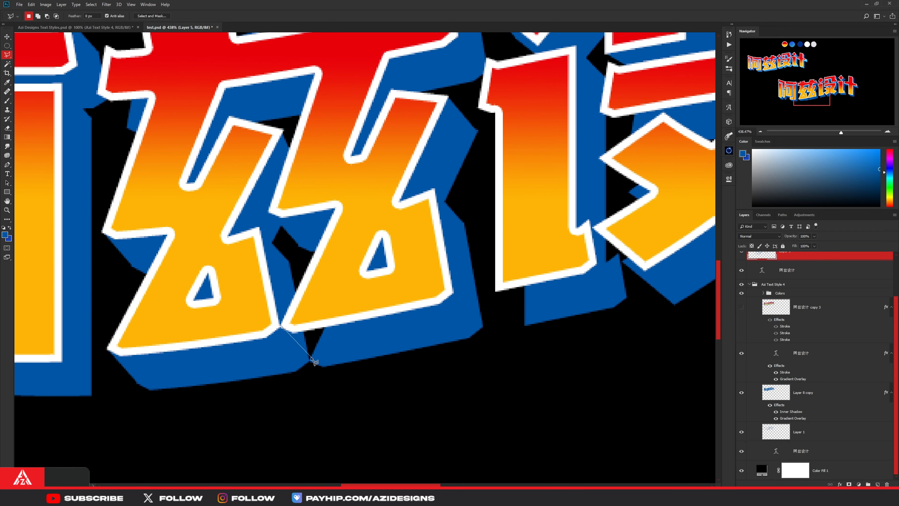
click(316, 362)
click(331, 329)
double_click(301, 326)
key(alt+BackSpace)
key(ctrl+d)
- Fill the small extrusion gap beside the lower-left tip of 设 with blue
scroll(308, 355, up, 2)
key(ctrl+0)
scroll(435, 324, up, 8)
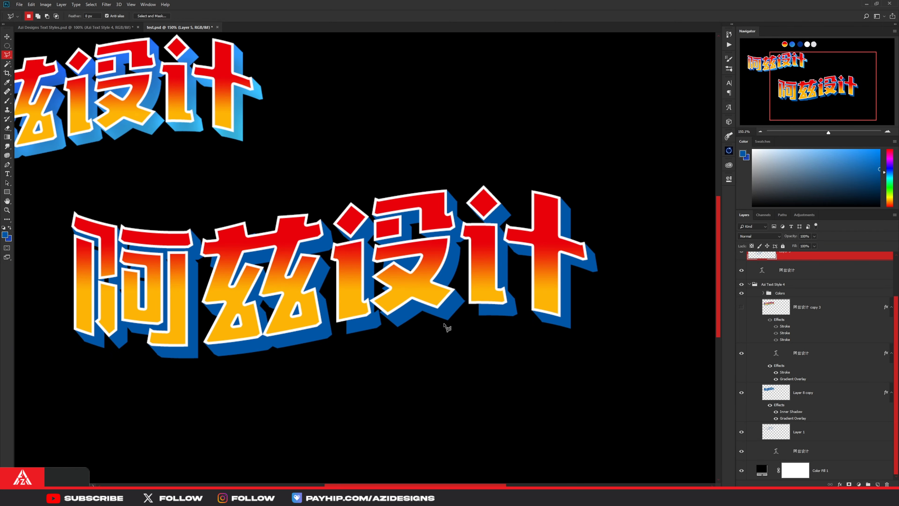
scroll(390, 301, down, 3)
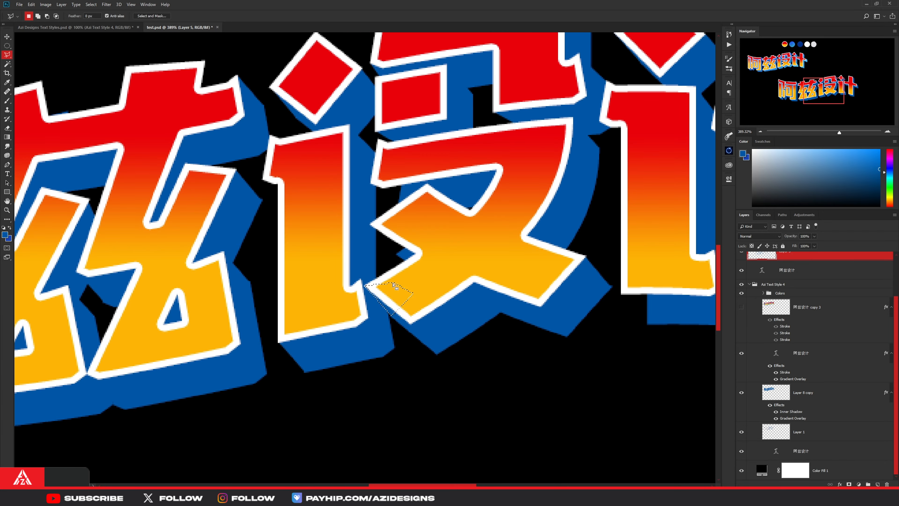
scroll(442, 305, up, 2)
scroll(548, 277, down, 4)
key(ctrl+0)
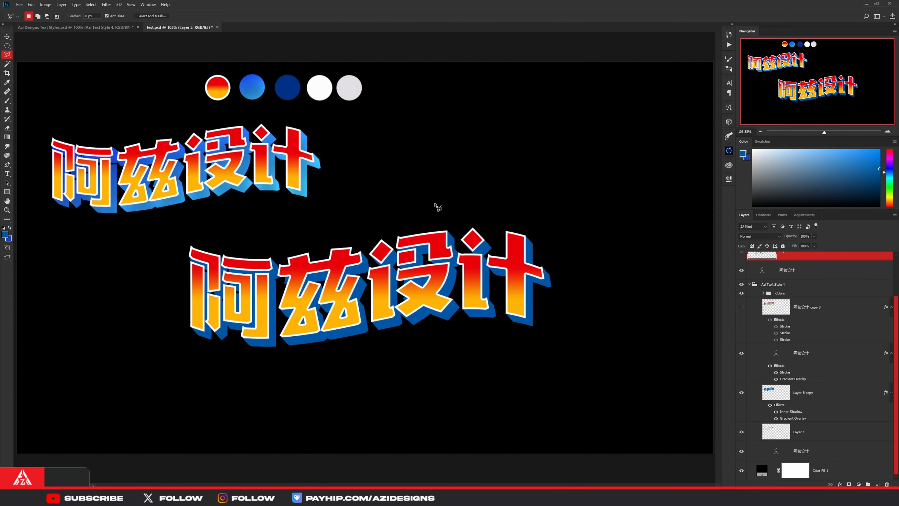
- Duplicate Layer 5 together with the extruded 阿兹设计 text layer and merge the copies into one layer
click(7, 36)
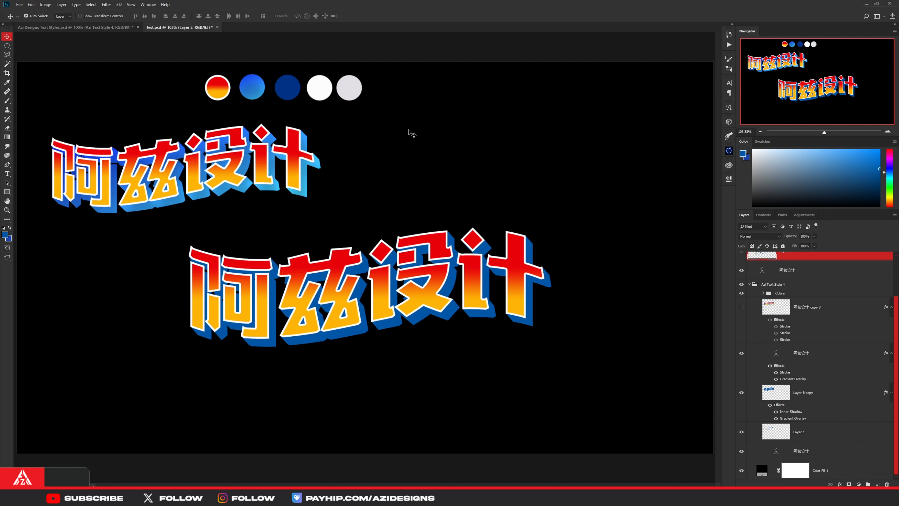
scroll(803, 286, up, 2)
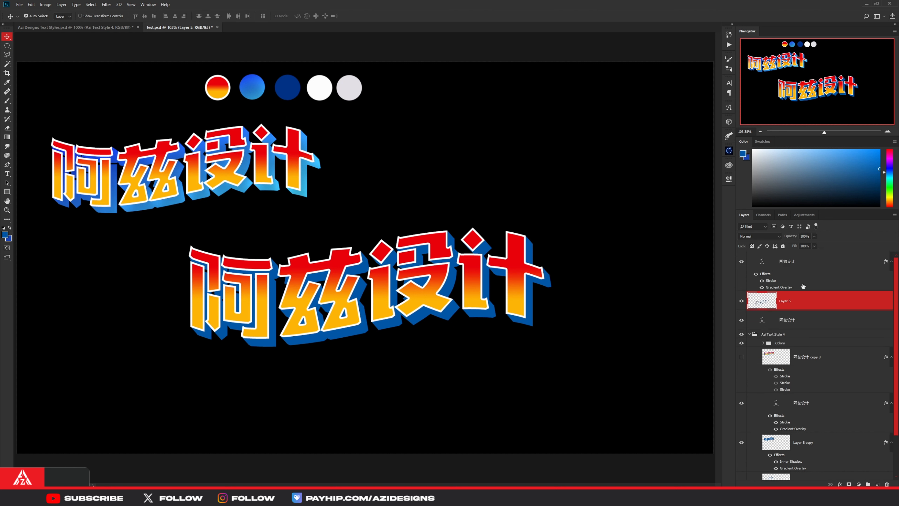
click(801, 319)
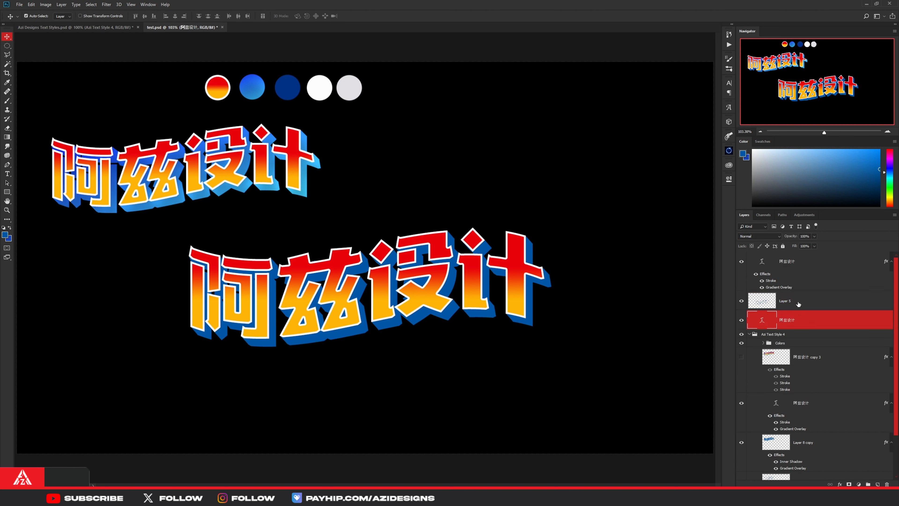
shift+click(800, 302)
click(741, 321)
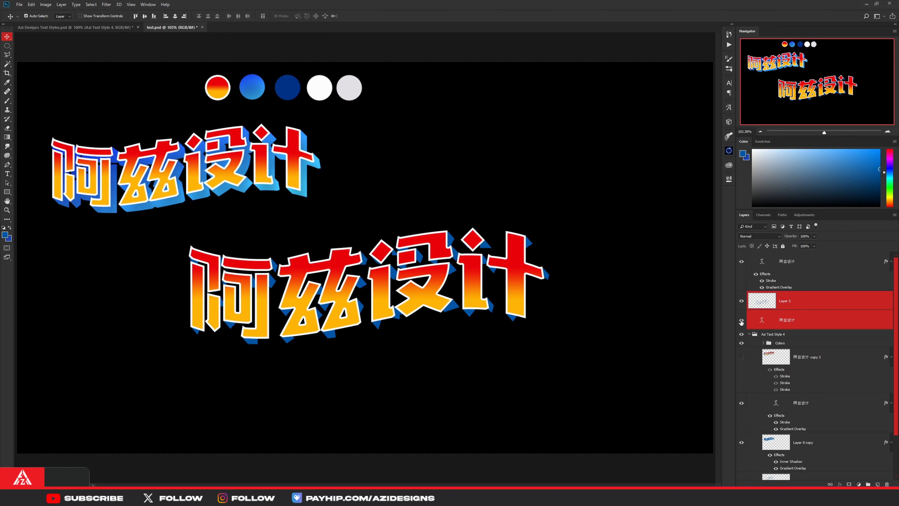
click(742, 321)
click(742, 302)
click(742, 301)
click(742, 301)
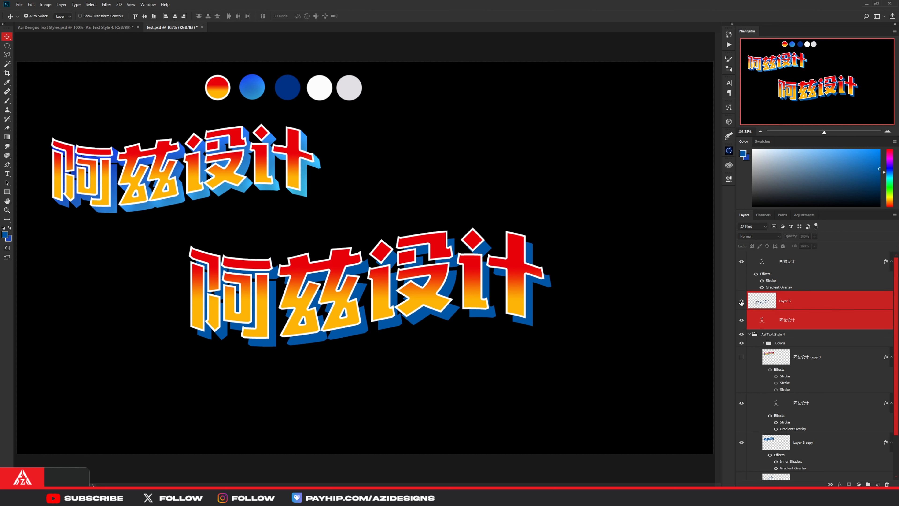
click(742, 301)
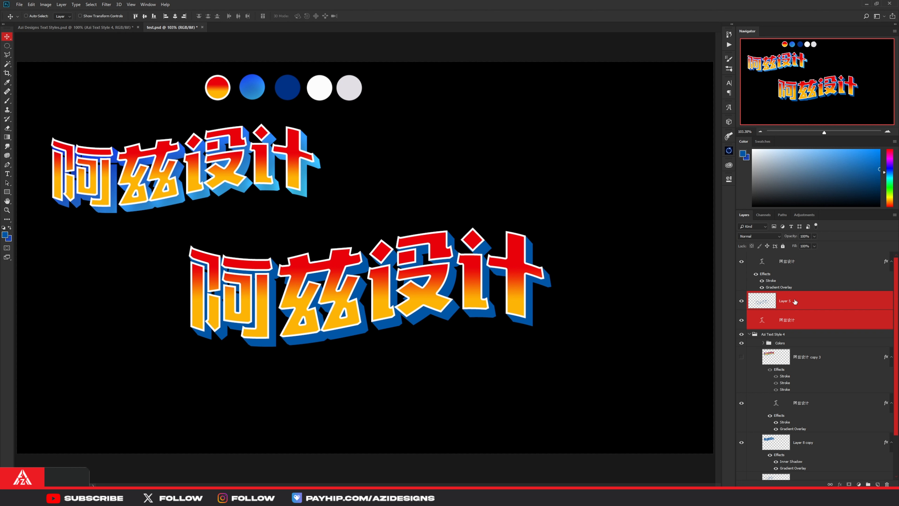
key(ctrl+j)
key(ctrl+e)
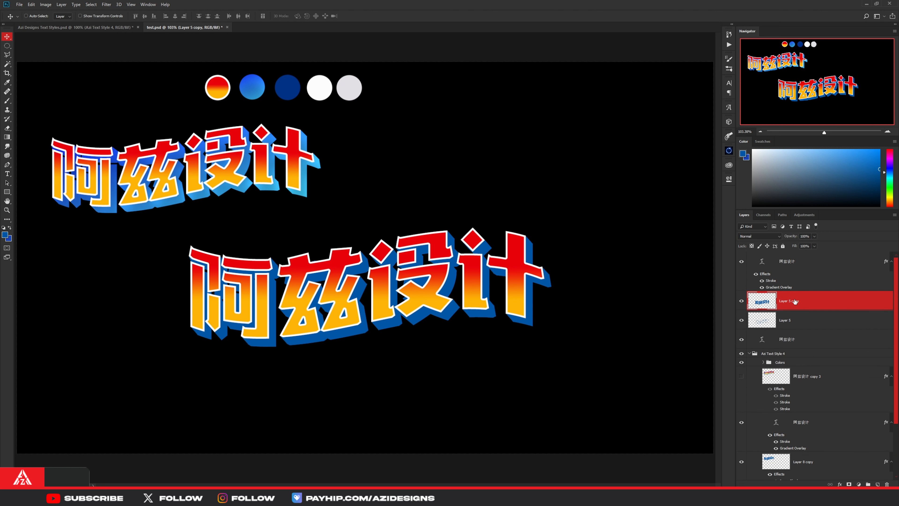
- Hide the original Layer 5 and extruded text layer, keeping the merged Layer 5 copy visible
drag(741, 320, 741, 339)
click(741, 301)
click(741, 301)
click(741, 302)
- Copy the inner shadow and gradient overlay style from the reference's blue extrusion layer onto Layer 5 copy
scroll(809, 375, down, 3)
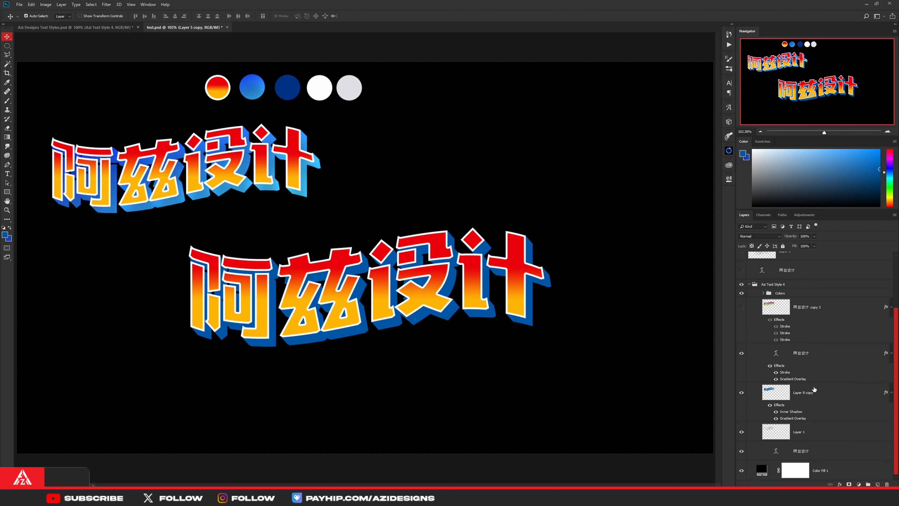
click(806, 398)
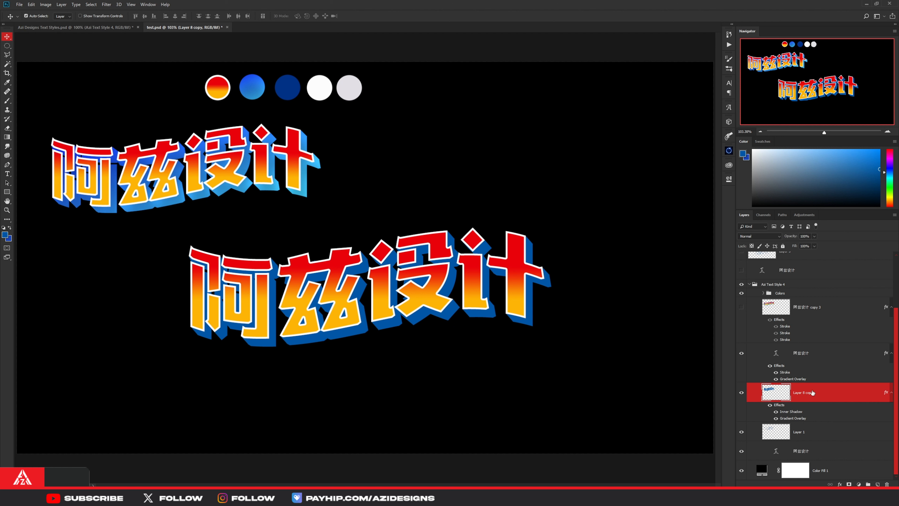
right_click(813, 392)
click(822, 260)
click(818, 321)
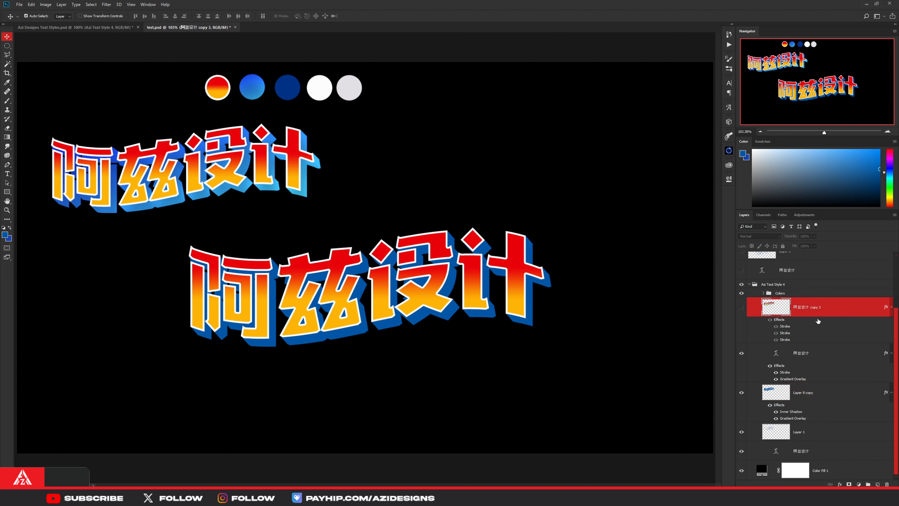
scroll(819, 321, up, 3)
click(806, 301)
right_click(806, 300)
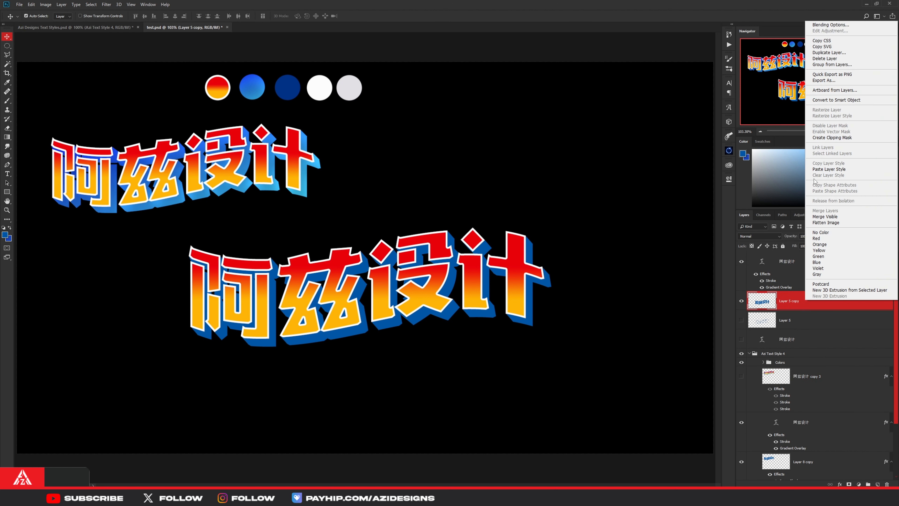
click(816, 169)
- Open the layer style of Layer 5 copy and review its Inner Shadow settings
right_click(806, 302)
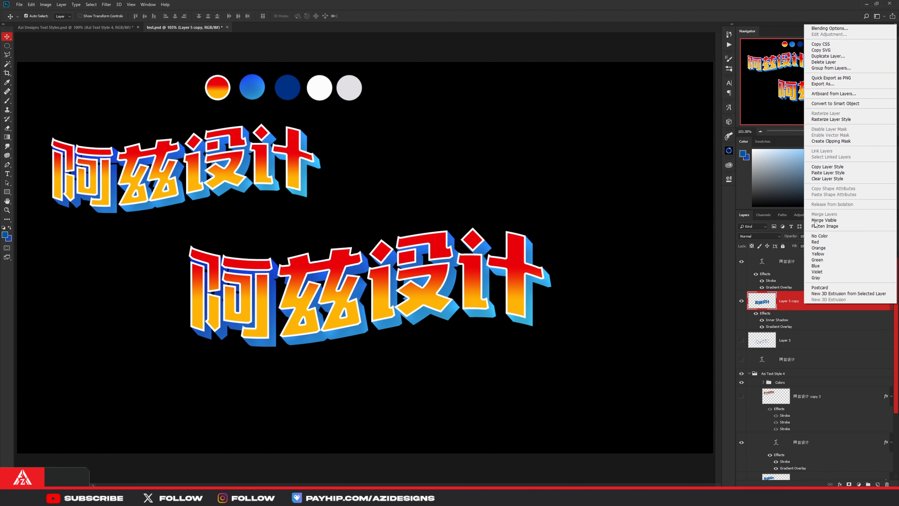
click(827, 29)
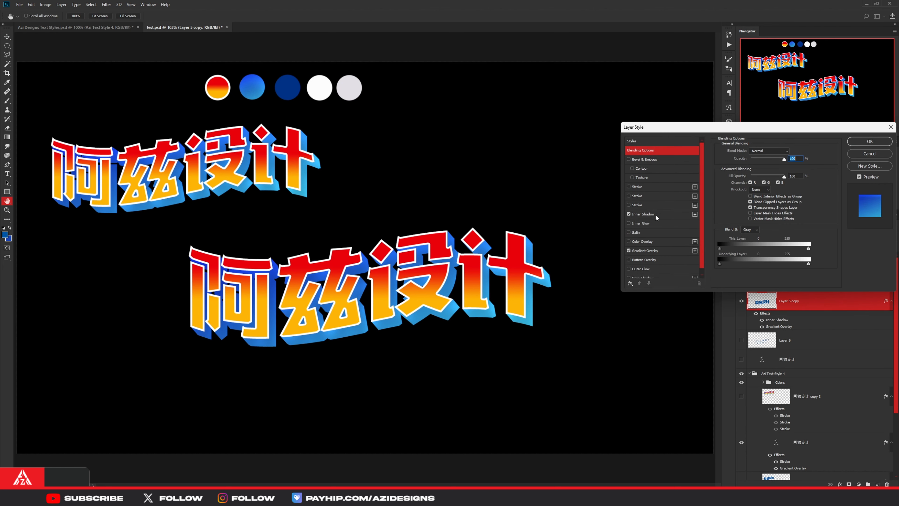
click(656, 218)
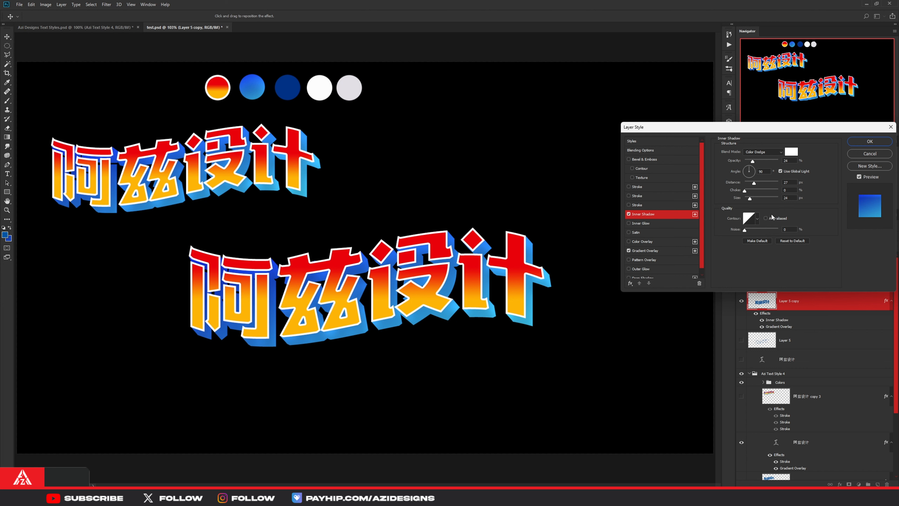
- Examine the Gradient Overlay settings of Layer 5 copy, including the colours of both gradient stops
click(642, 250)
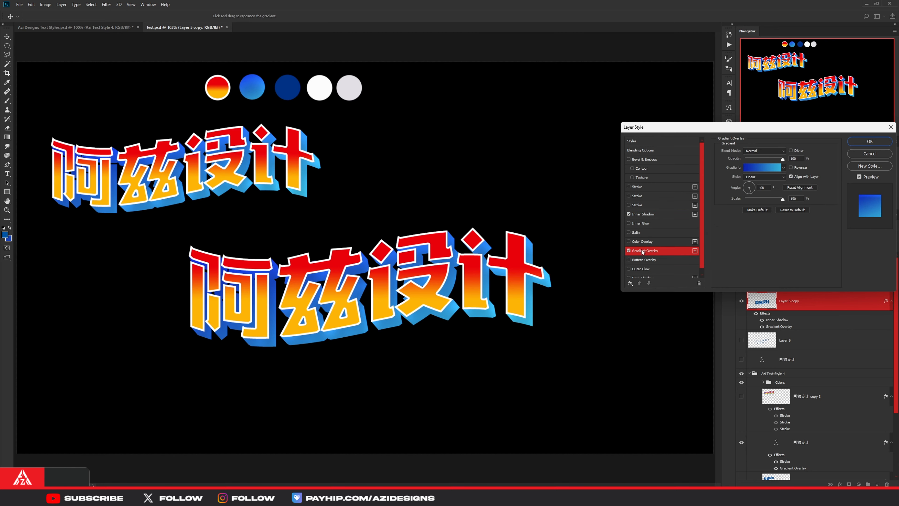
click(753, 169)
double_click(615, 347)
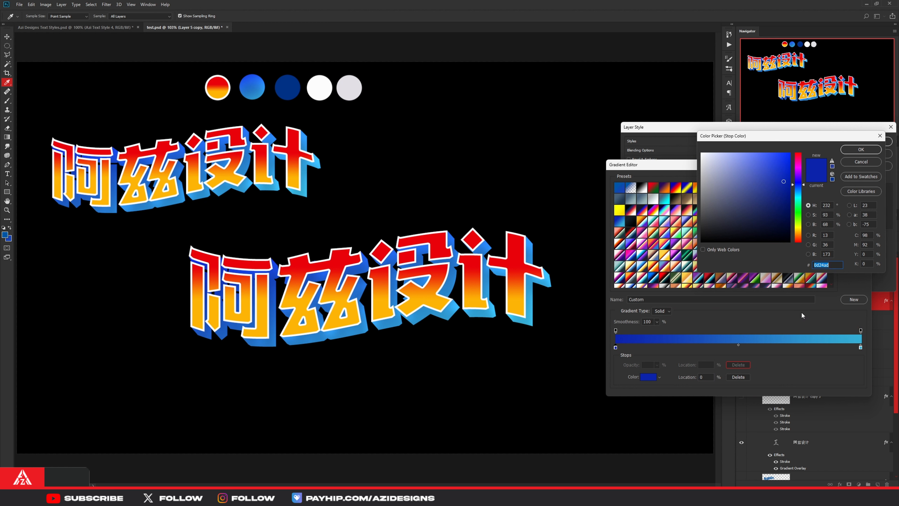
click(861, 149)
double_click(861, 347)
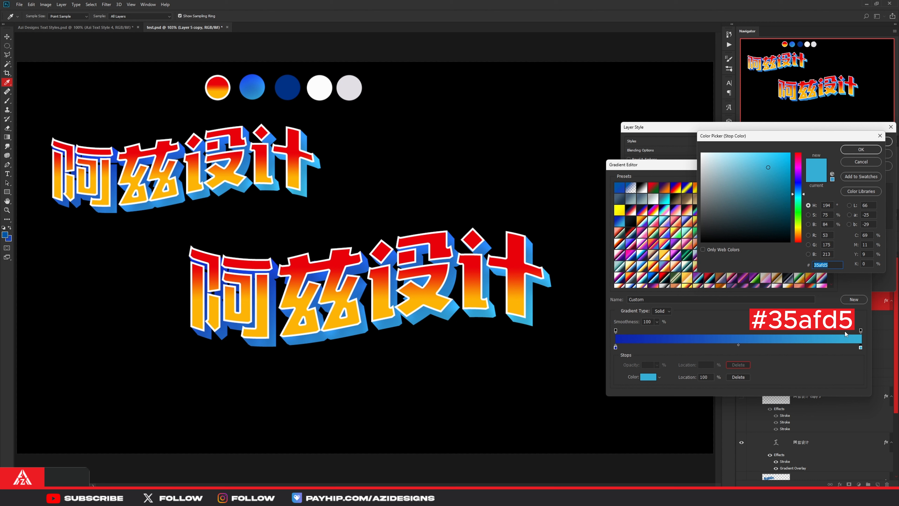
click(845, 149)
click(853, 180)
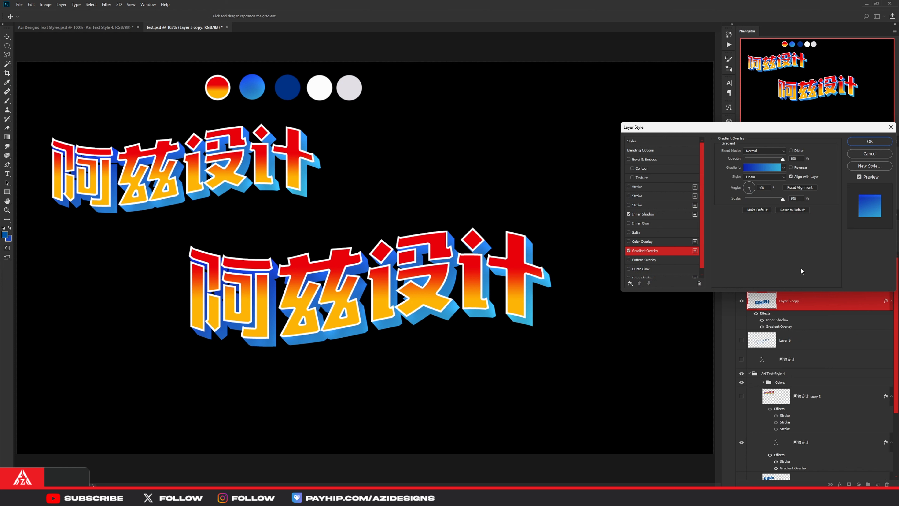
click(865, 142)
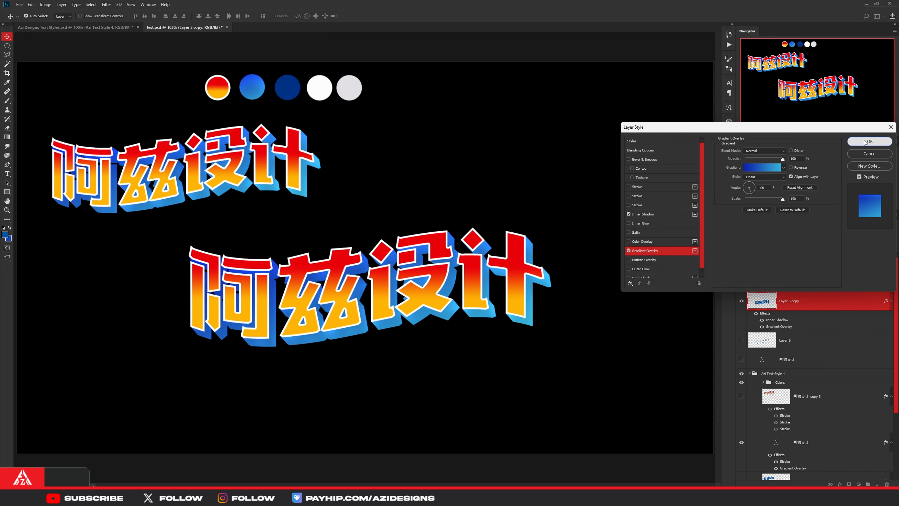
- Duplicate the styled 阿兹设计 text layer together with Layer 5 copy and merge the duplicates into one layer
scroll(815, 362, down, 3)
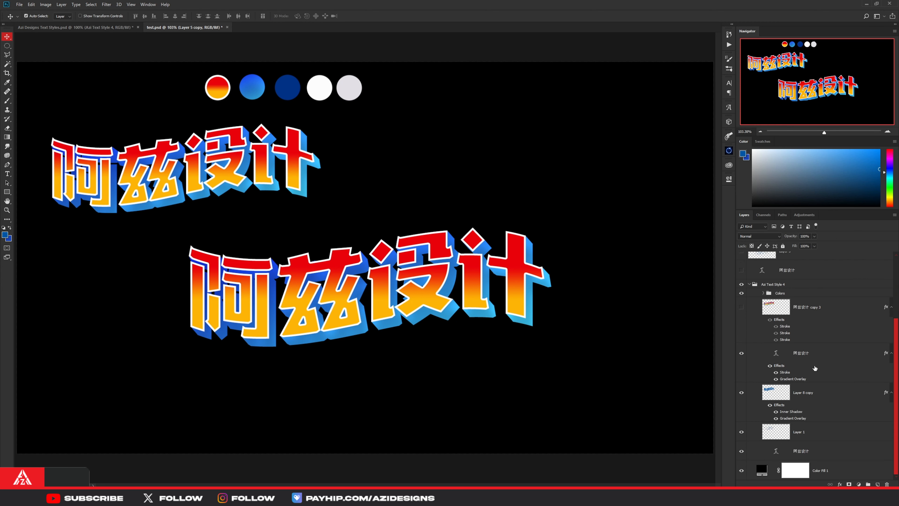
scroll(815, 368, up, 3)
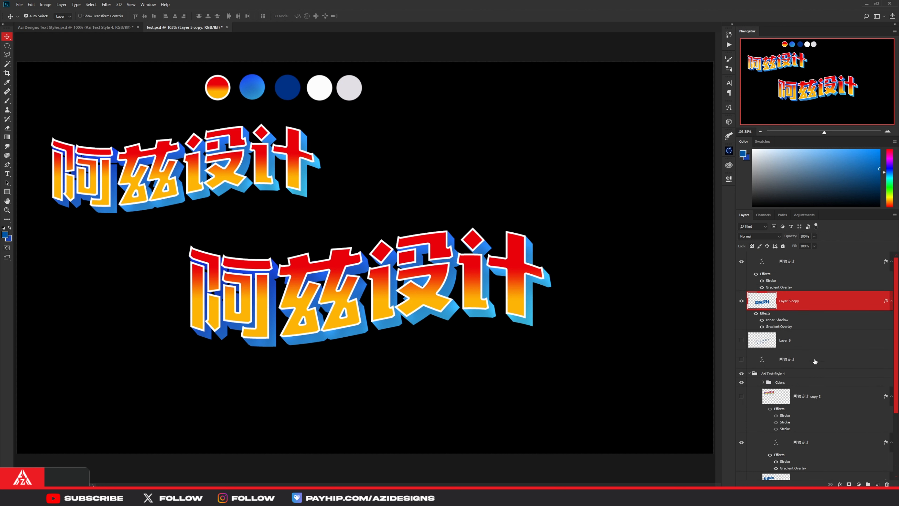
shift+click(796, 261)
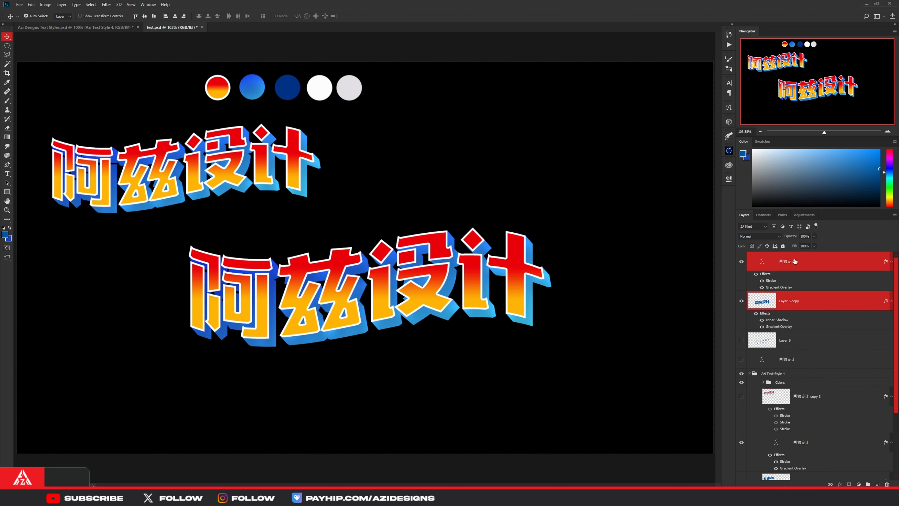
key(ctrl+j)
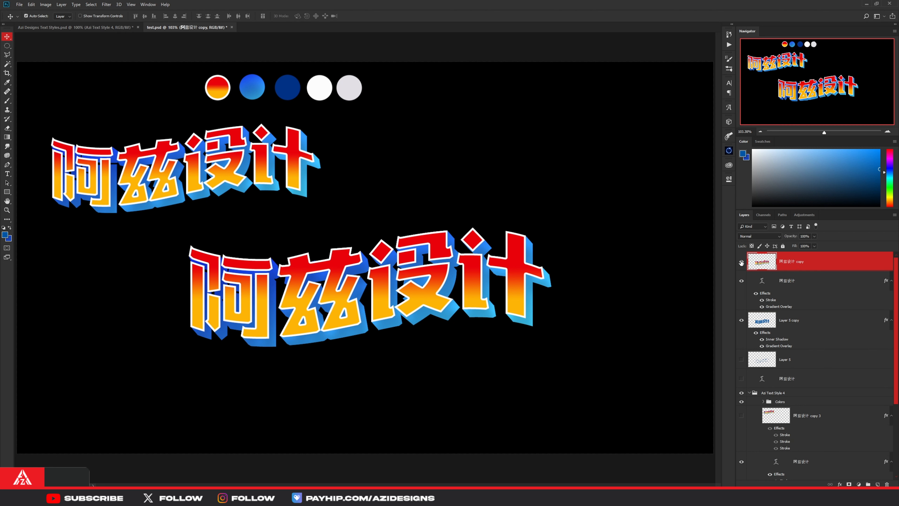
- Hide the styled text layer and Layer 5 copy, keeping the merged 阿兹设计 copy layer visible
click(742, 262)
click(742, 262)
click(742, 262)
click(742, 262)
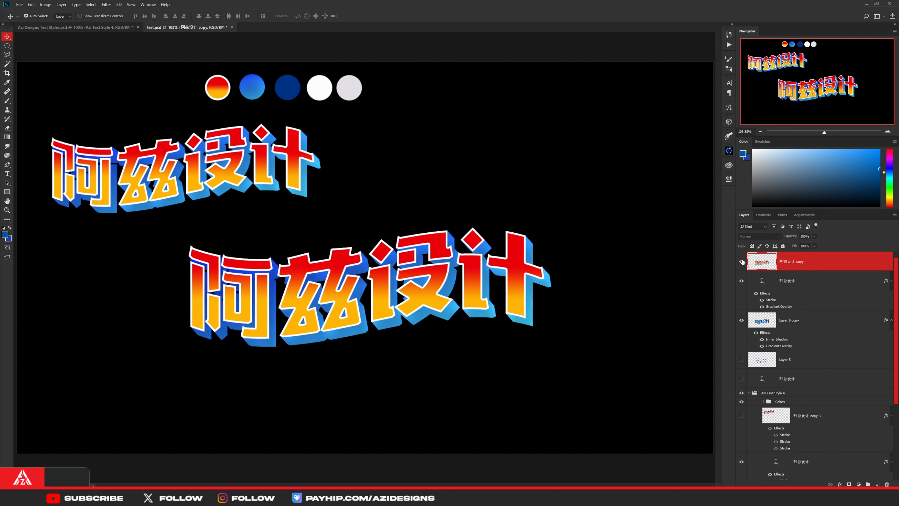
click(742, 283)
click(741, 320)
click(743, 264)
click(744, 264)
click(743, 264)
click(743, 265)
- Show the reference's 阿兹设计 copy 3 layer and copy its three-stroke layer style onto the merged 阿兹设计 copy layer
scroll(744, 346, down, 3)
click(742, 339)
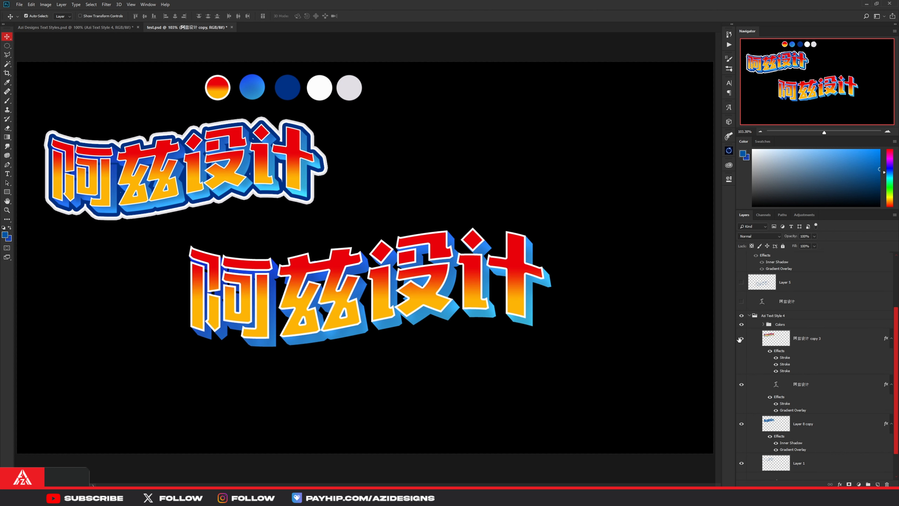
click(808, 342)
right_click(808, 344)
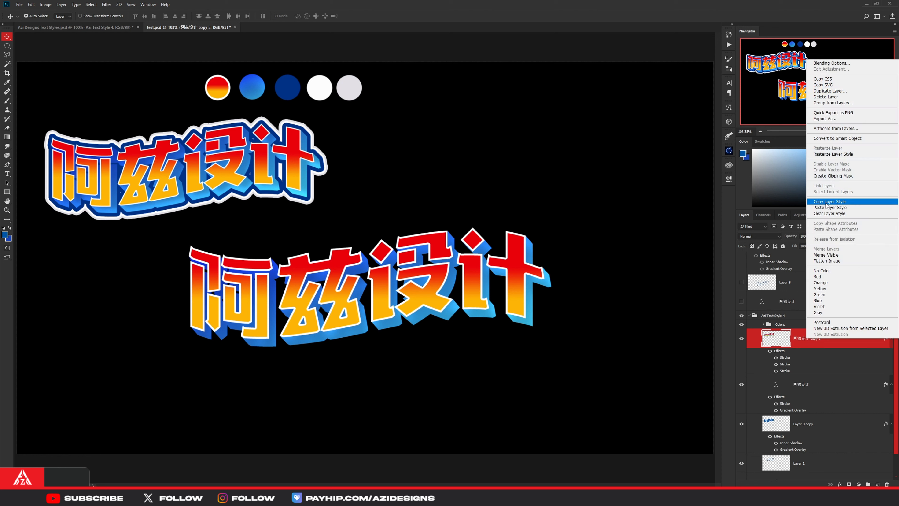
key(Escape)
scroll(793, 279, up, 3)
click(791, 265)
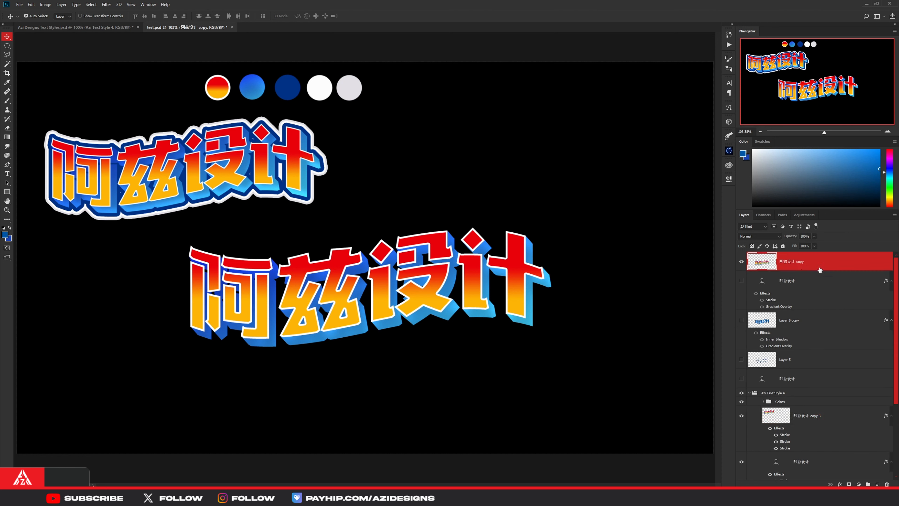
right_click(825, 264)
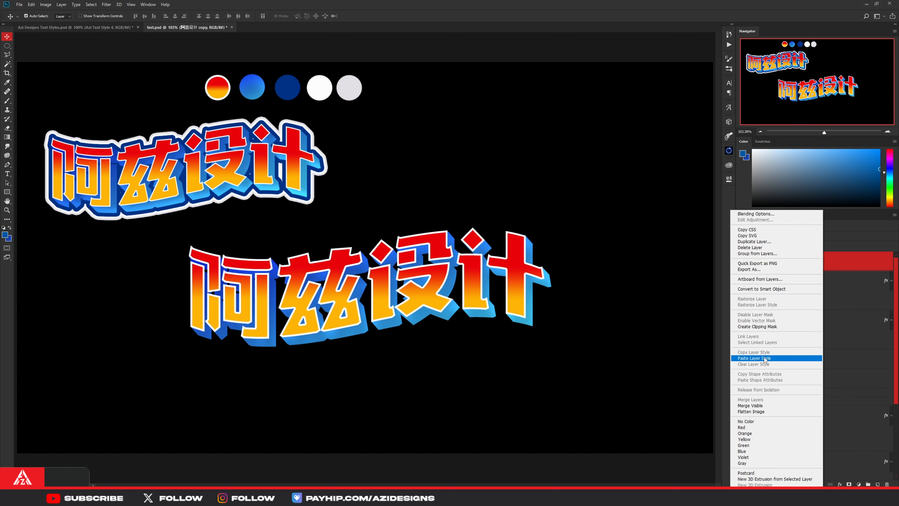
click(765, 358)
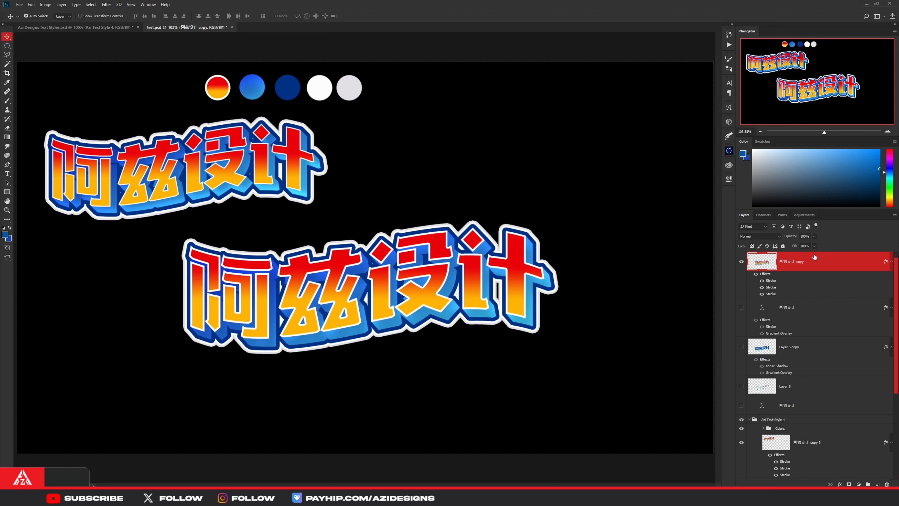
- Examine the three Stroke effects on the merged 阿兹设计 copy layer, including the third stroke's colour
right_click(826, 266)
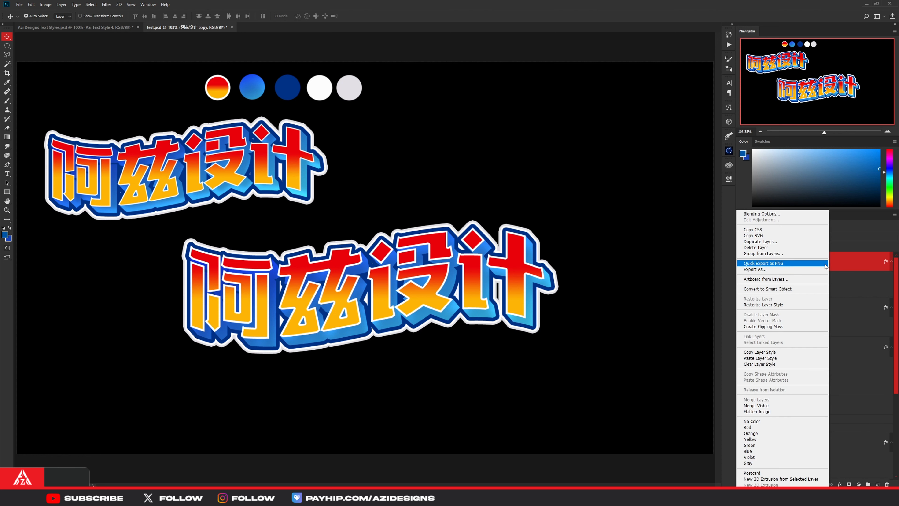
click(782, 214)
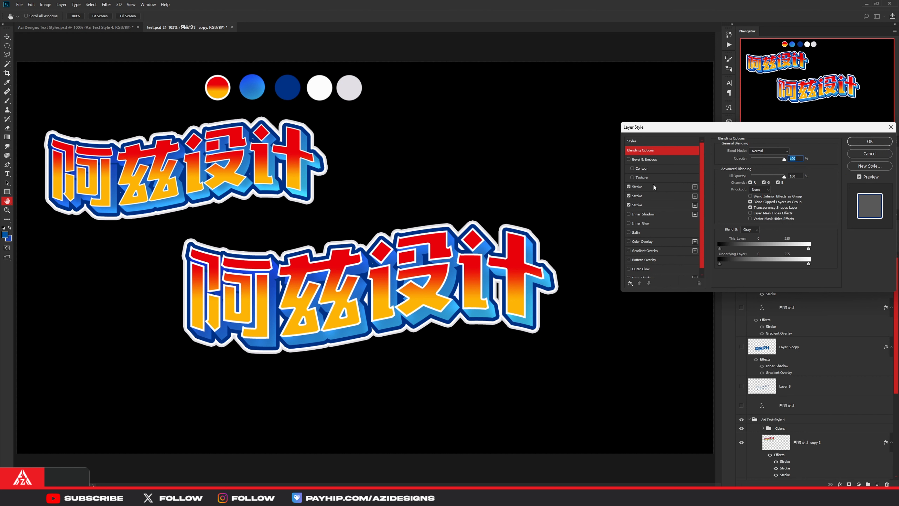
click(656, 188)
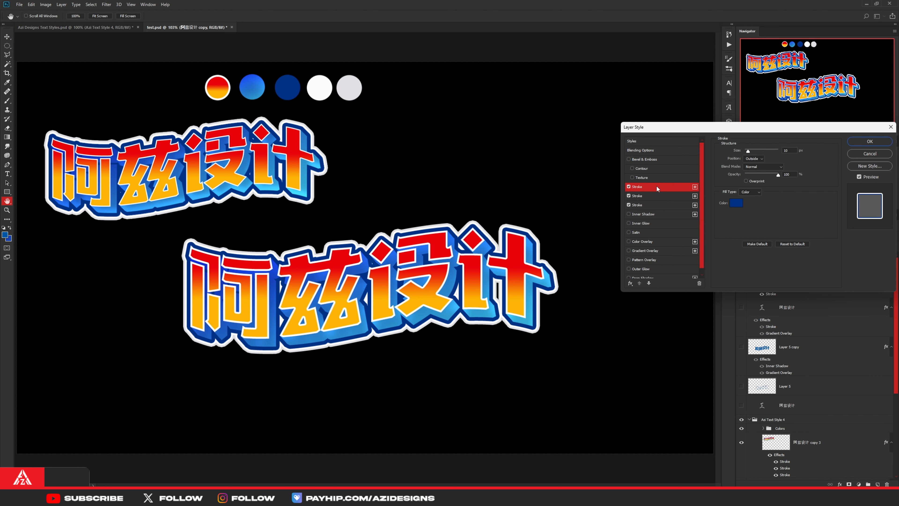
click(649, 195)
click(648, 204)
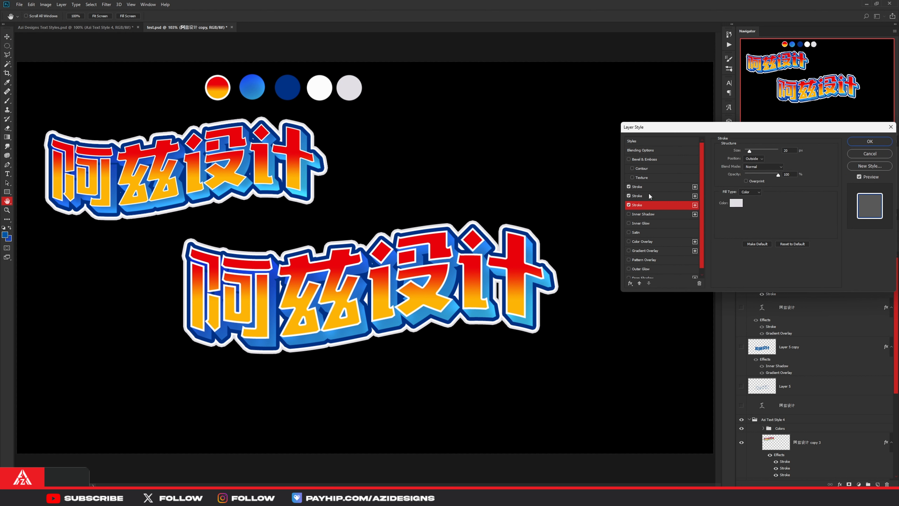
click(652, 188)
click(659, 206)
click(737, 204)
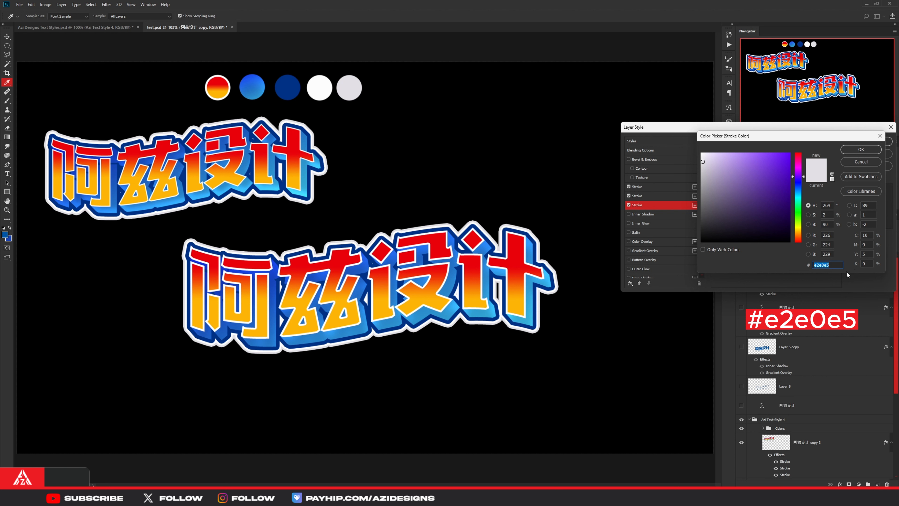
click(861, 149)
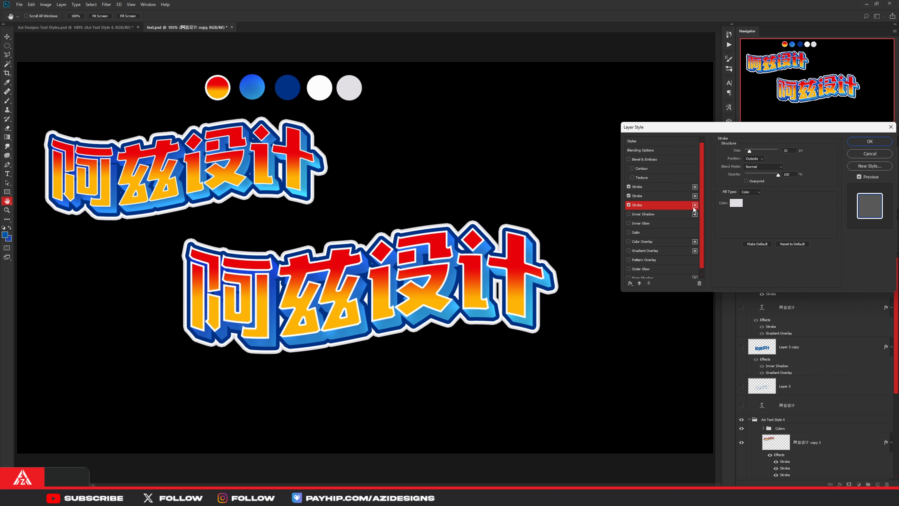
- Examine the colours of the second and first Stroke effects and close the layer style settings
click(654, 195)
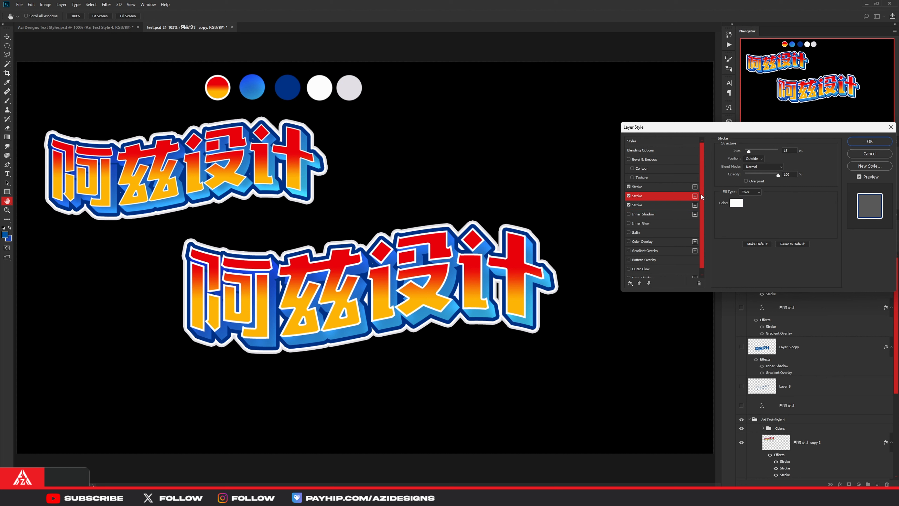
click(738, 204)
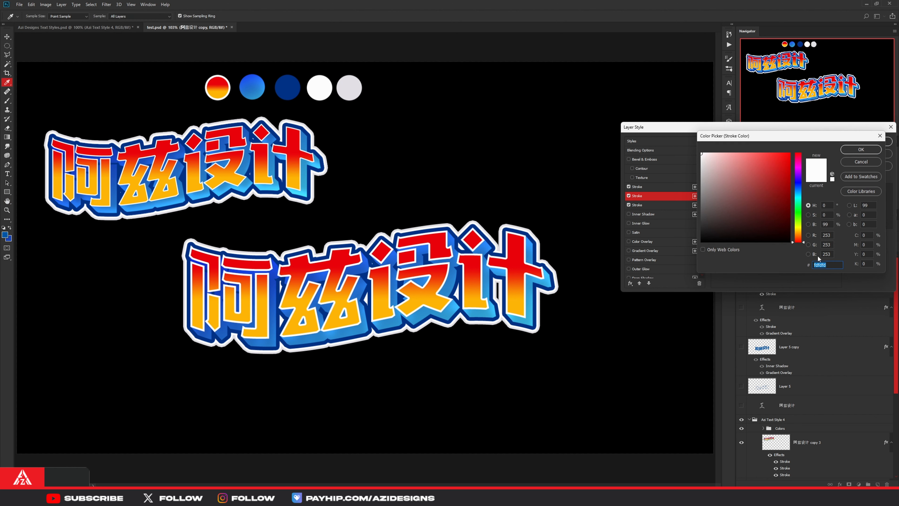
click(861, 150)
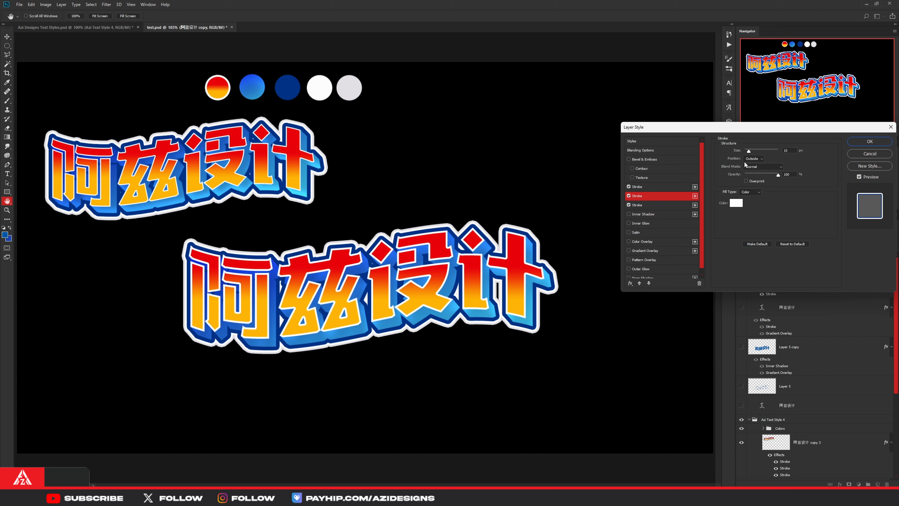
click(651, 187)
click(736, 203)
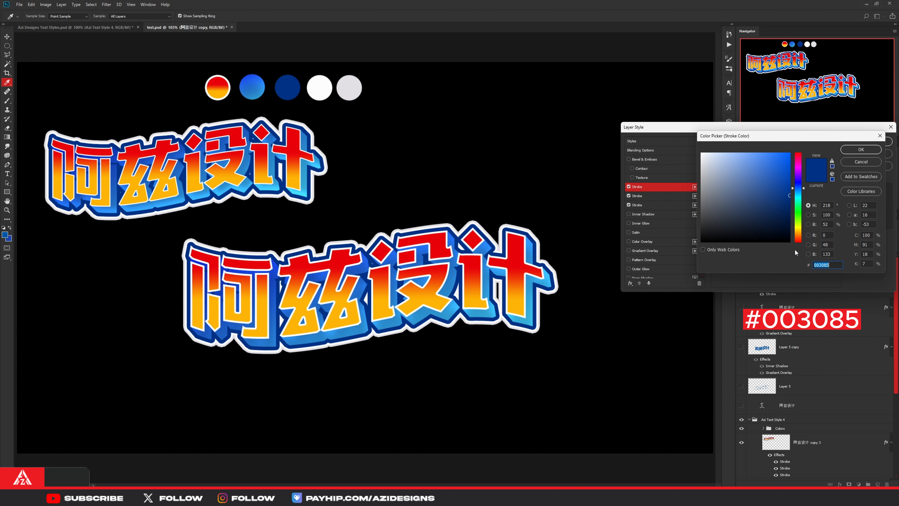
click(855, 152)
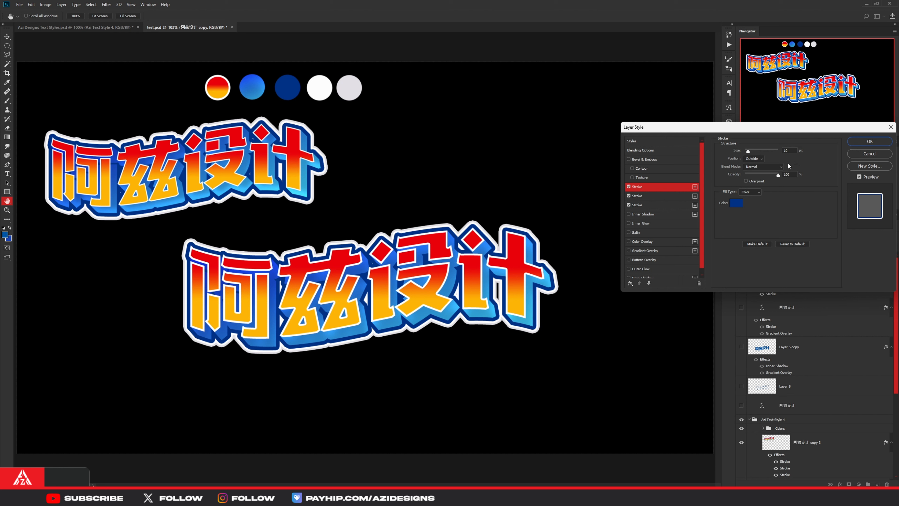
click(860, 142)
- Toggle the merged 阿兹设计 copy layer's visibility to compare the artwork with and without it
click(741, 264)
click(741, 264)
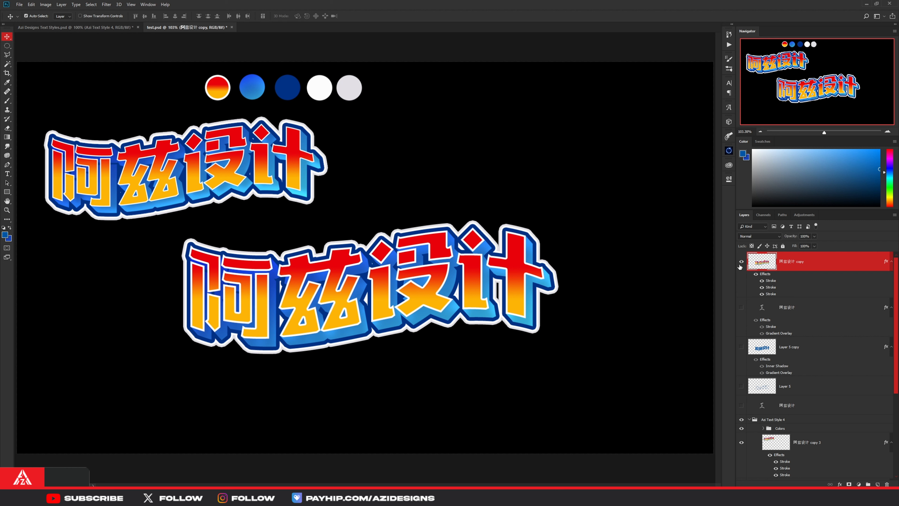
click(742, 262)
click(742, 262)
click(742, 262)
click(742, 262)
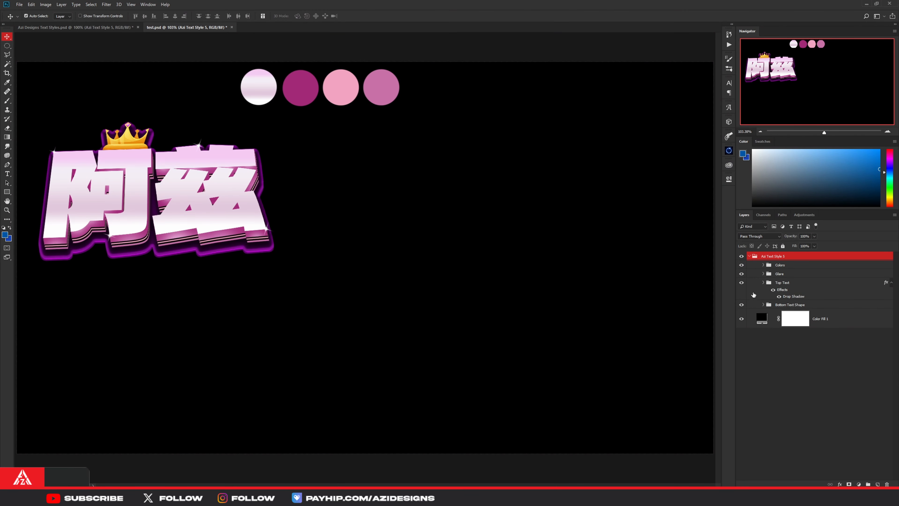
- In Azi Text Style 5, hide the Glare group, the Bottom Text Shape group and the crown on Layer 3
click(741, 274)
click(741, 305)
click(764, 283)
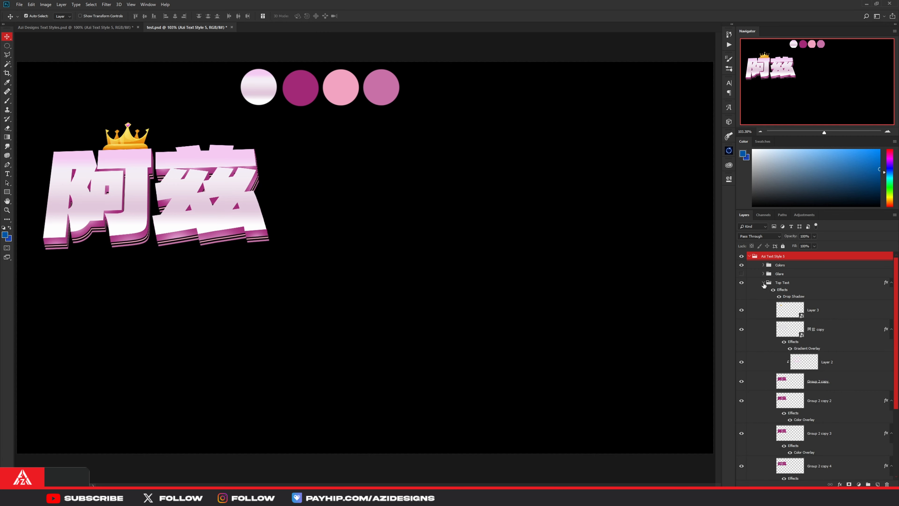
click(742, 310)
- Duplicate the 阿兹 copy layer to the canvas centre and move the duplicate above the Azi Text Style 5 group
click(819, 327)
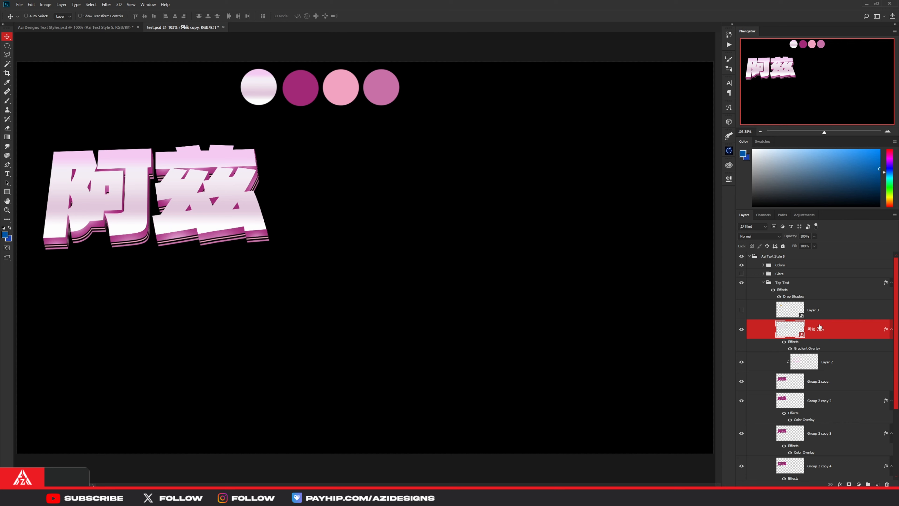
drag(184, 189, 395, 288)
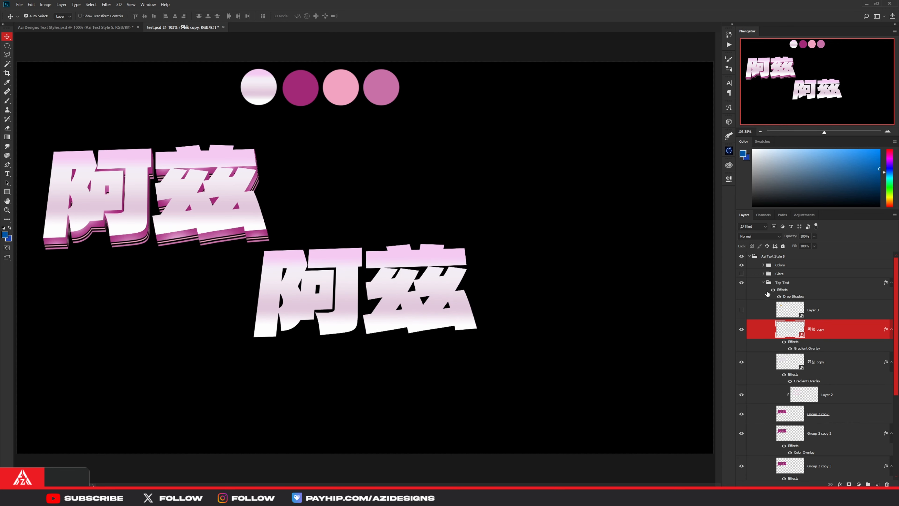
drag(789, 321, 787, 253)
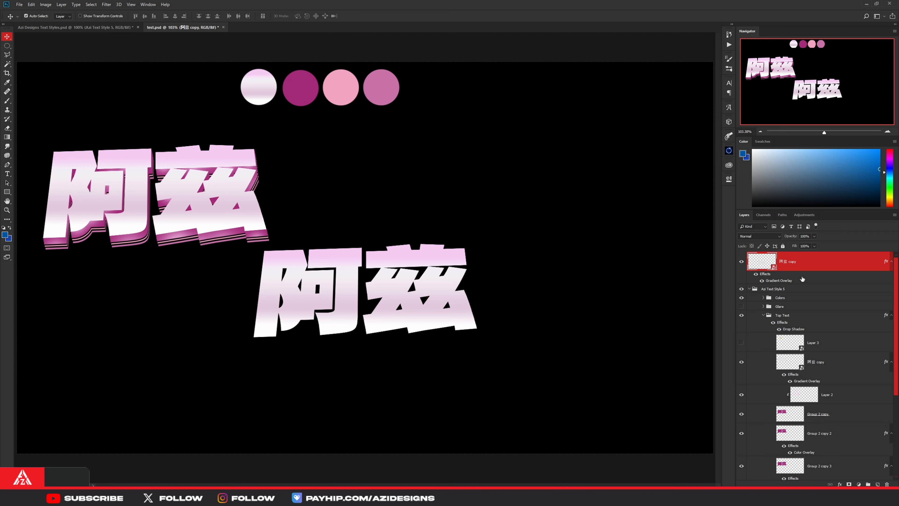
- Examine the duplicate's Gradient Overlay settings and the colours of the gradient's first two stops
right_click(821, 261)
click(773, 206)
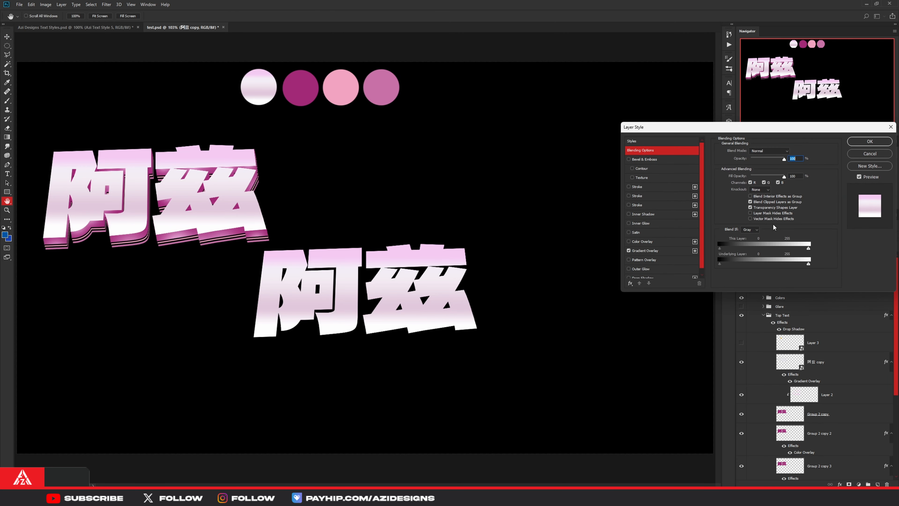
click(658, 250)
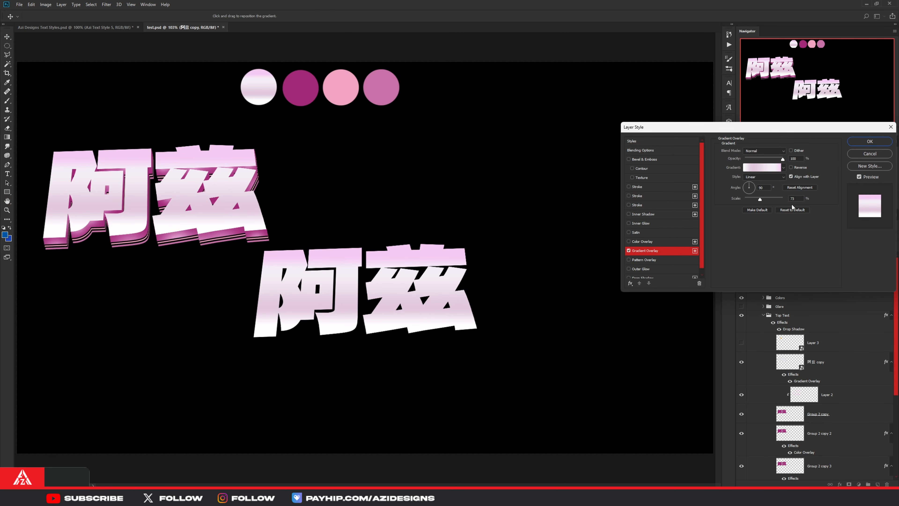
click(766, 168)
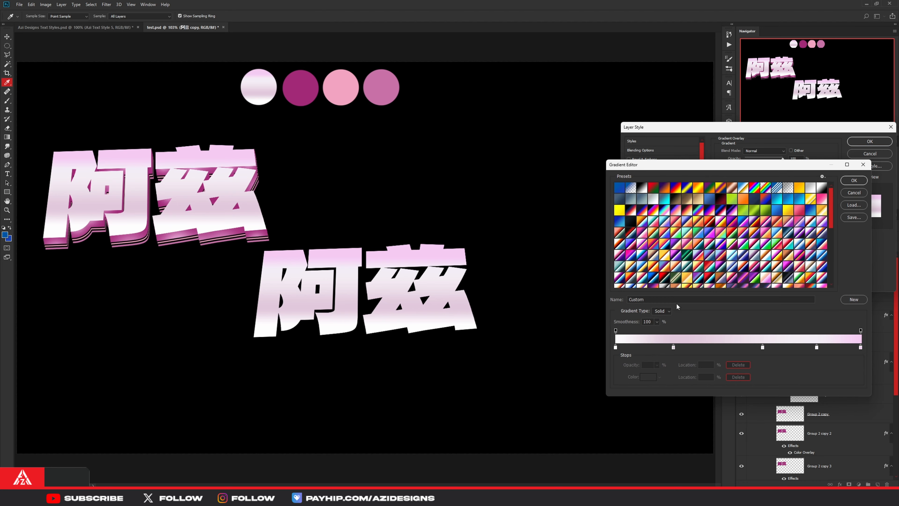
double_click(616, 348)
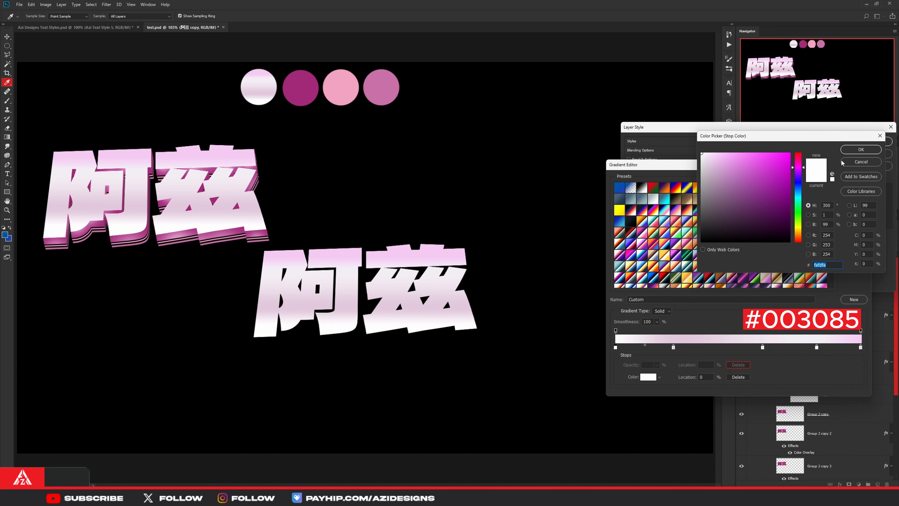
click(846, 149)
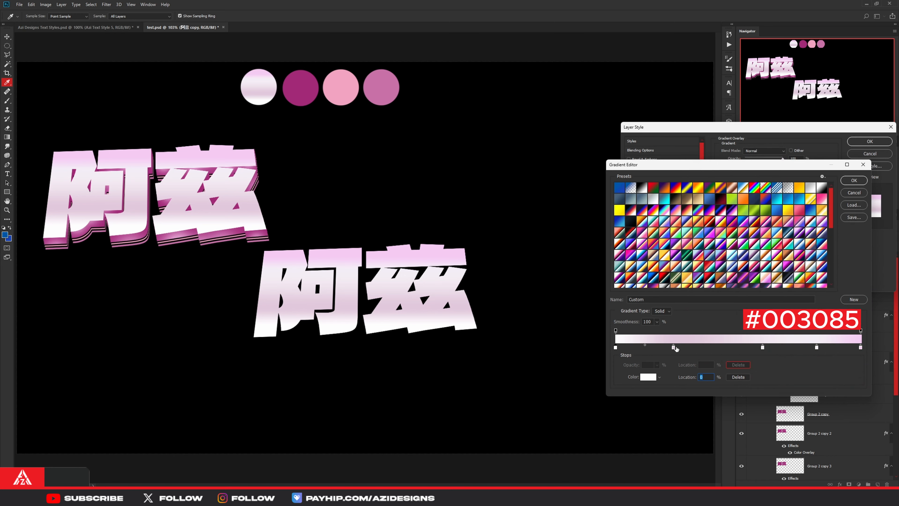
double_click(673, 347)
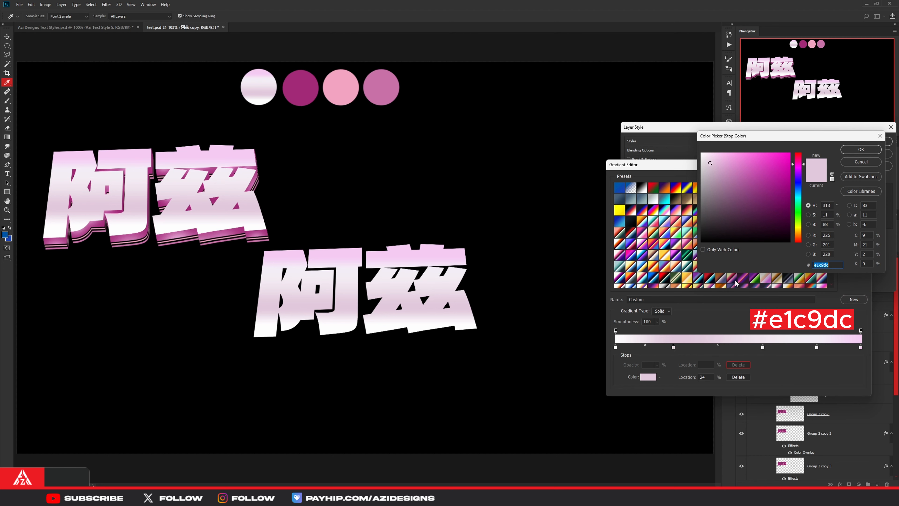
click(861, 149)
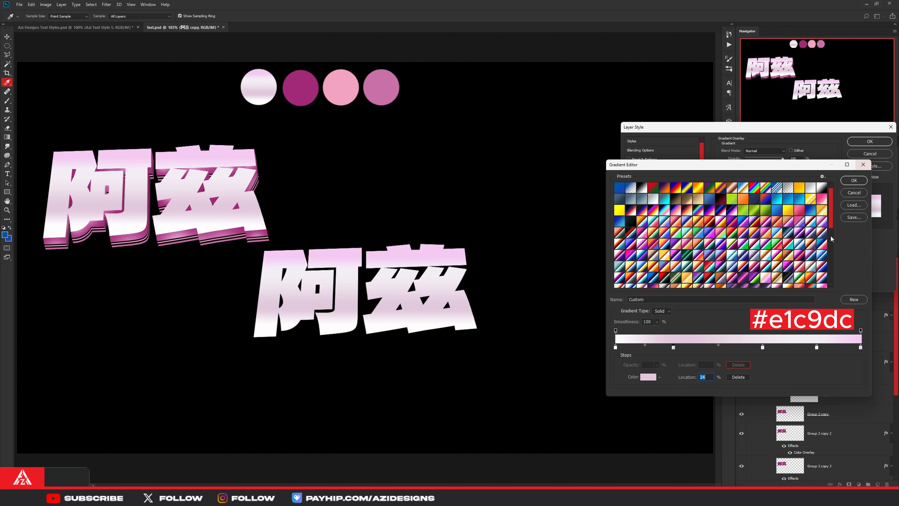
- Examine the colours of the gradient's remaining three stops and close the layer style settings
double_click(763, 347)
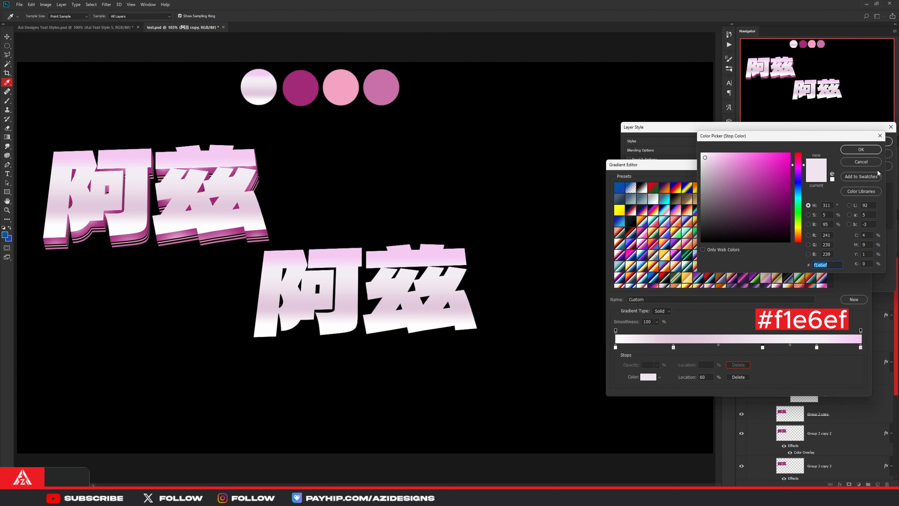
click(860, 149)
click(817, 347)
double_click(816, 347)
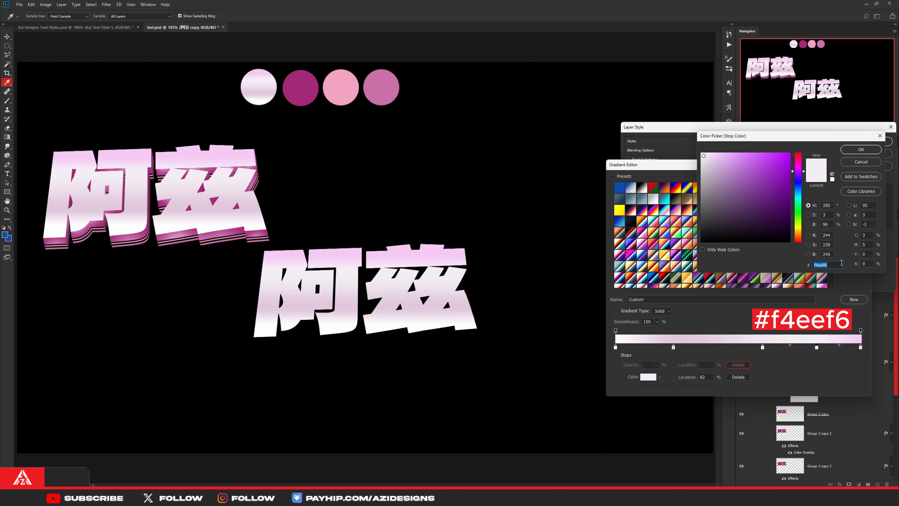
click(861, 150)
double_click(860, 347)
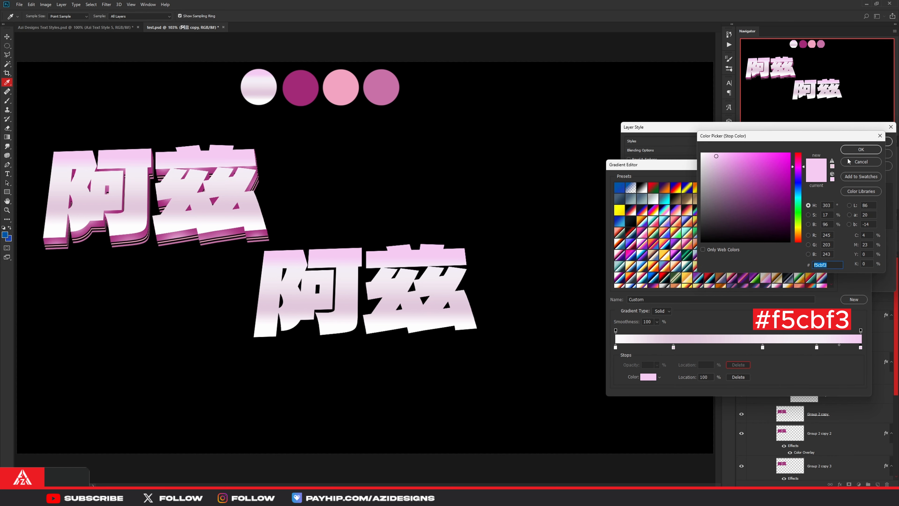
click(860, 149)
click(855, 179)
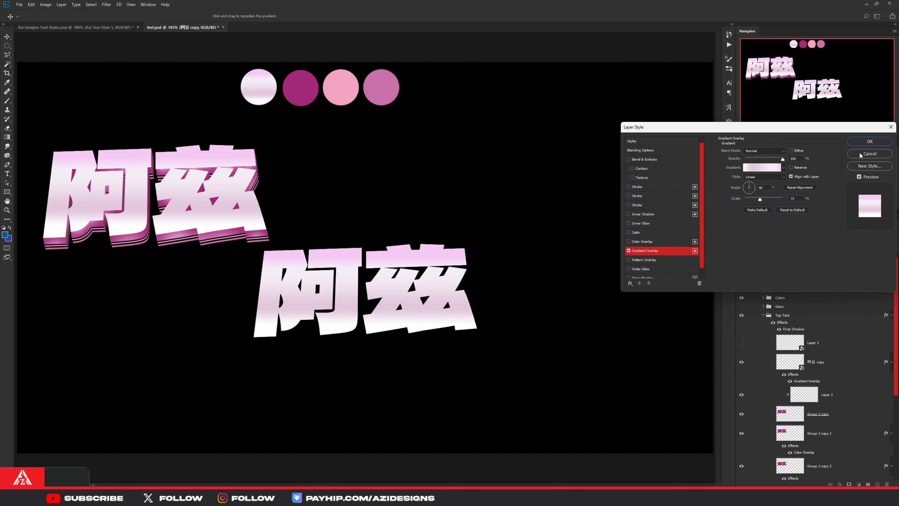
click(862, 142)
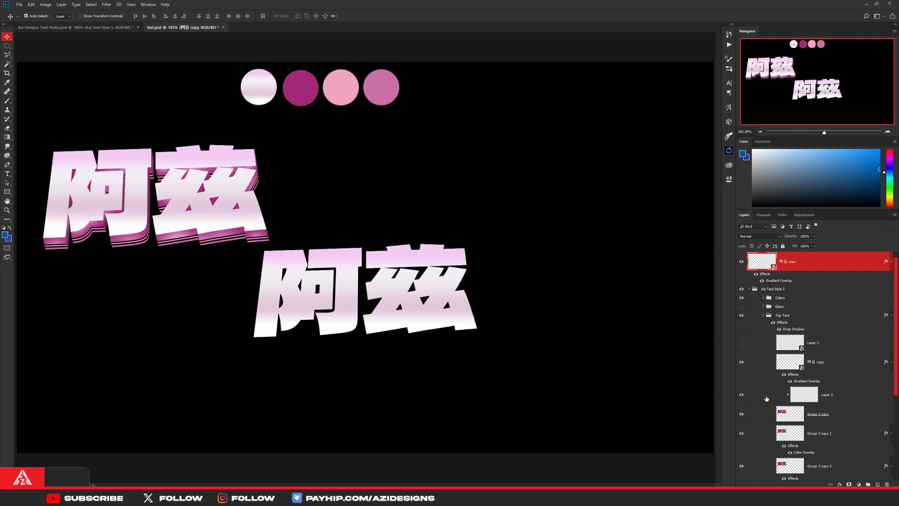
- Duplicate the new 阿兹 layer and shift the duplicate straight down about 16 px
key(ctrl+j)
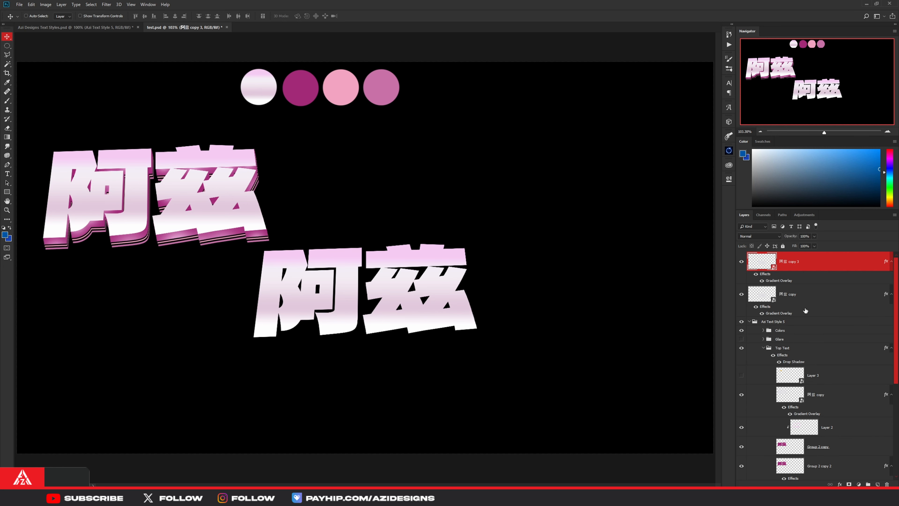
key(ctrl+t)
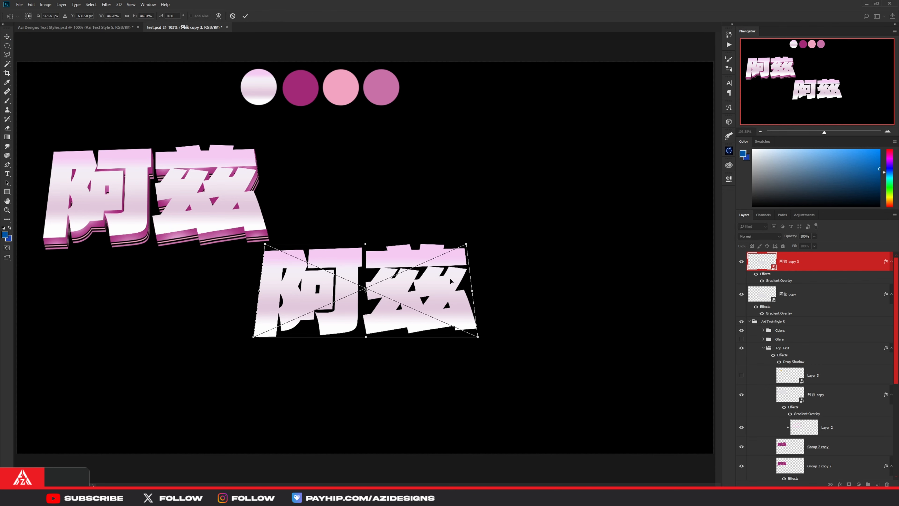
drag(451, 282, 450, 288)
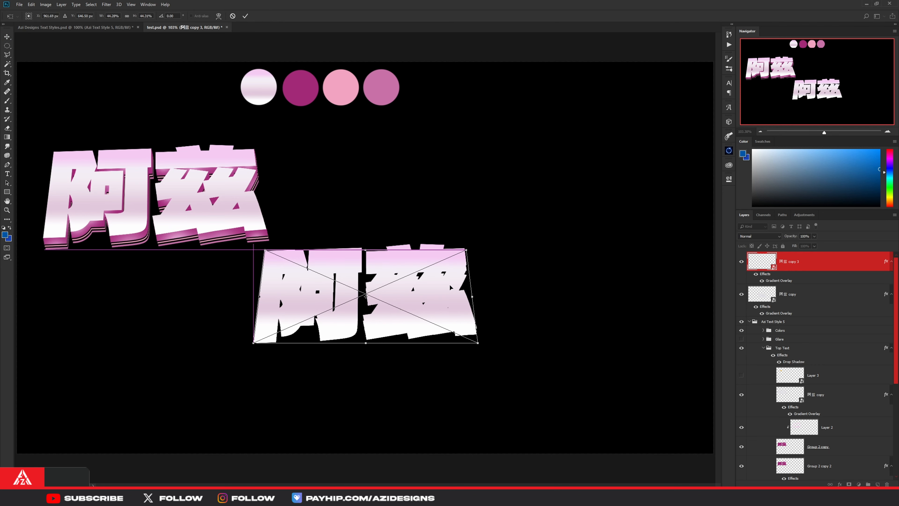
click(245, 16)
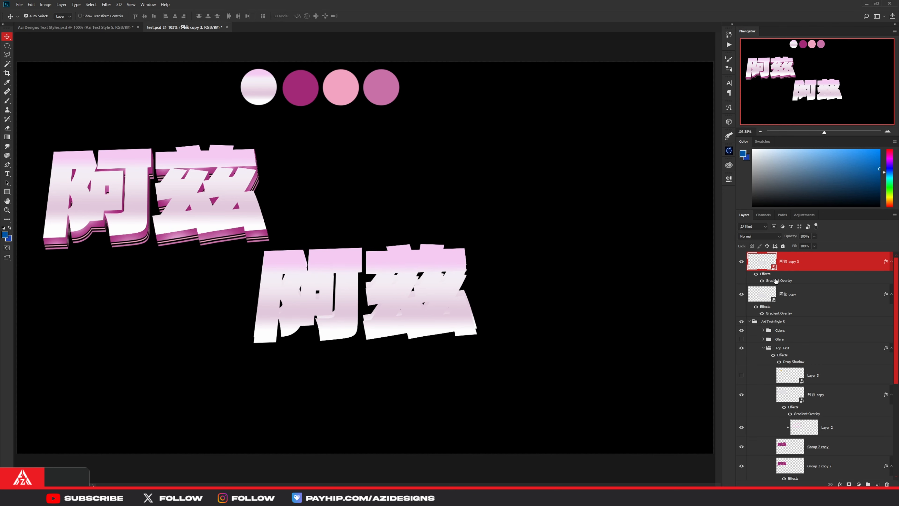
- Remove the layer effects from the shifted 阿兹 duplicate and place it beneath the gradient 阿兹 layer
drag(765, 273, 886, 484)
scroll(791, 299, up, 1)
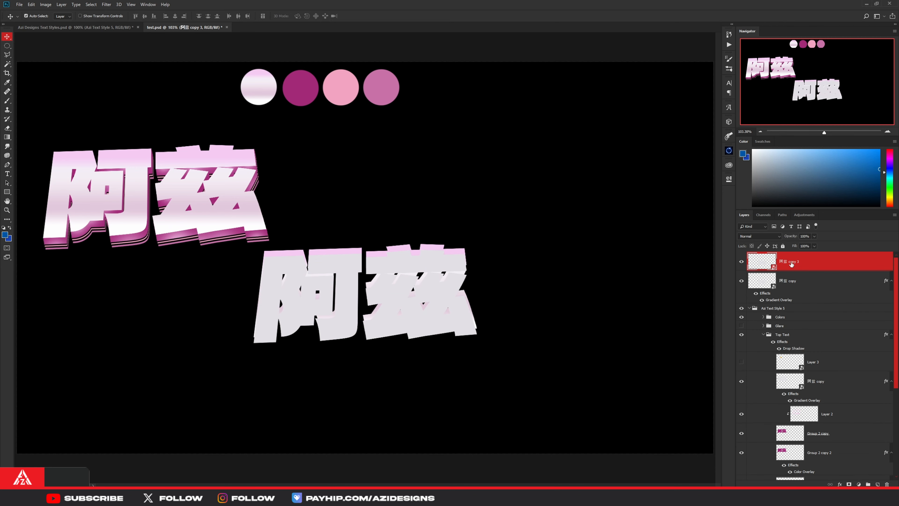
drag(790, 268, 792, 299)
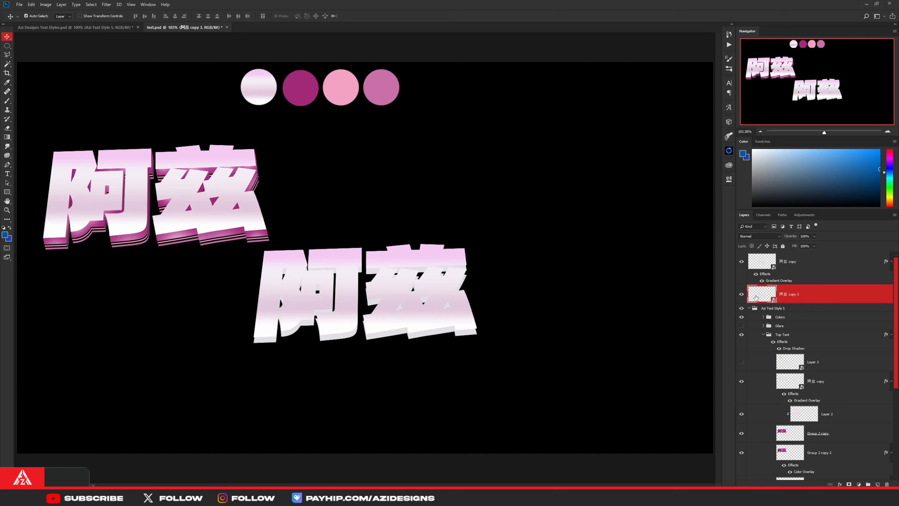
- Add a Color Overlay to the shifted 阿兹 duplicate, sampling magenta #a22978 from the second palette circle
right_click(807, 296)
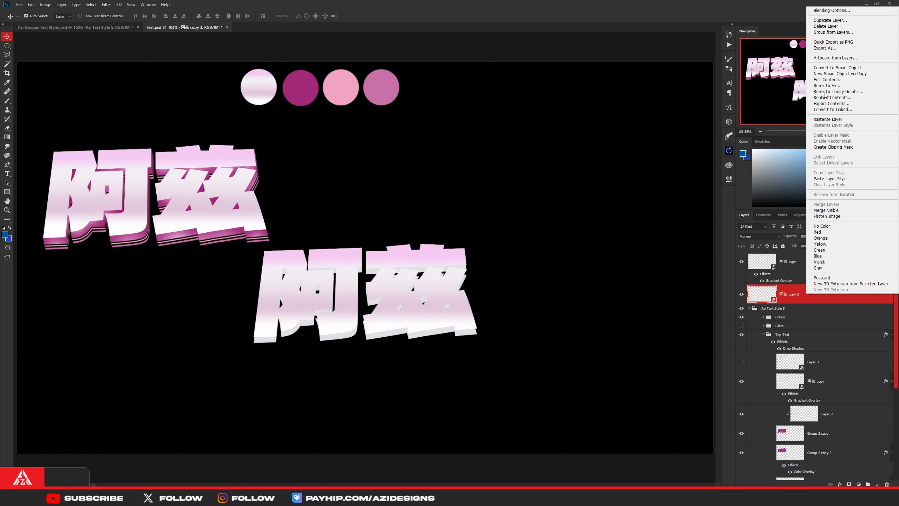
click(832, 10)
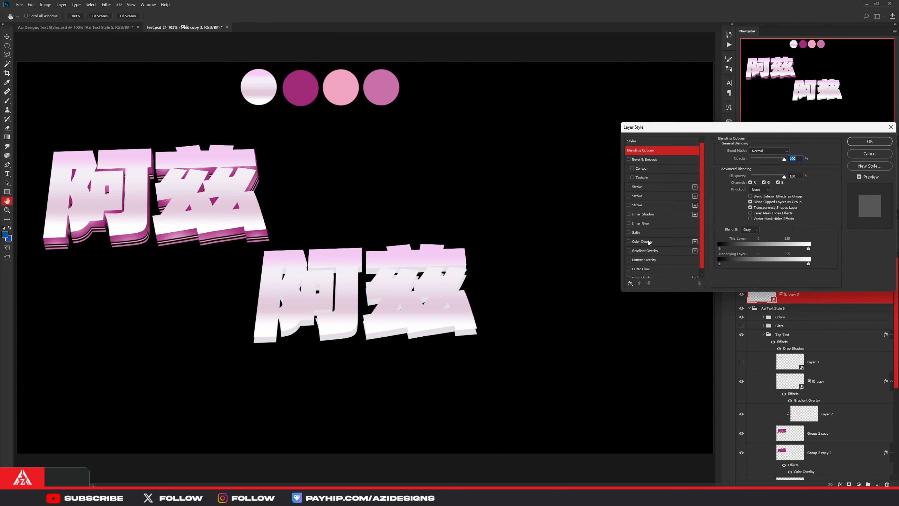
click(649, 242)
click(792, 153)
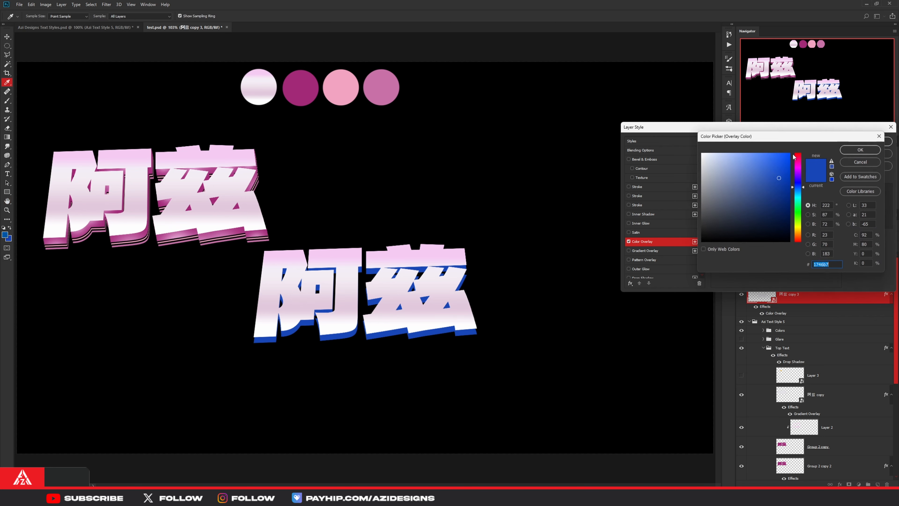
click(301, 85)
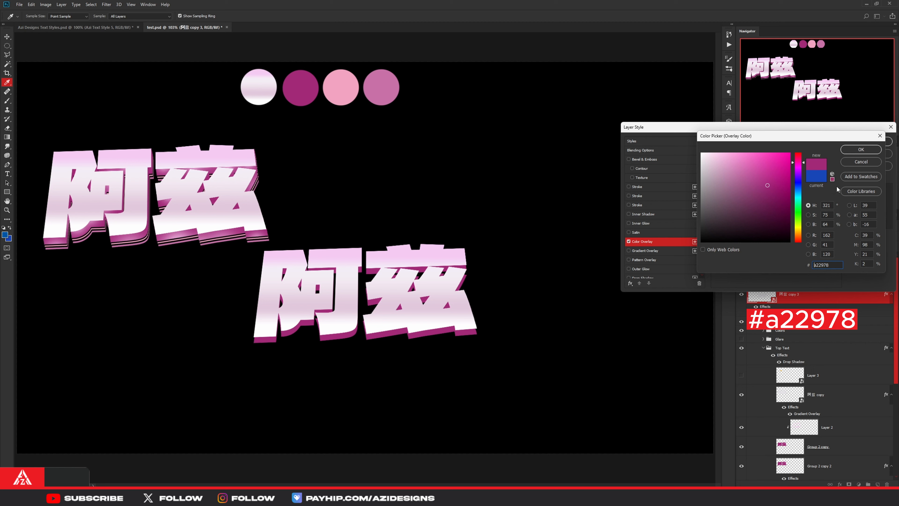
click(856, 150)
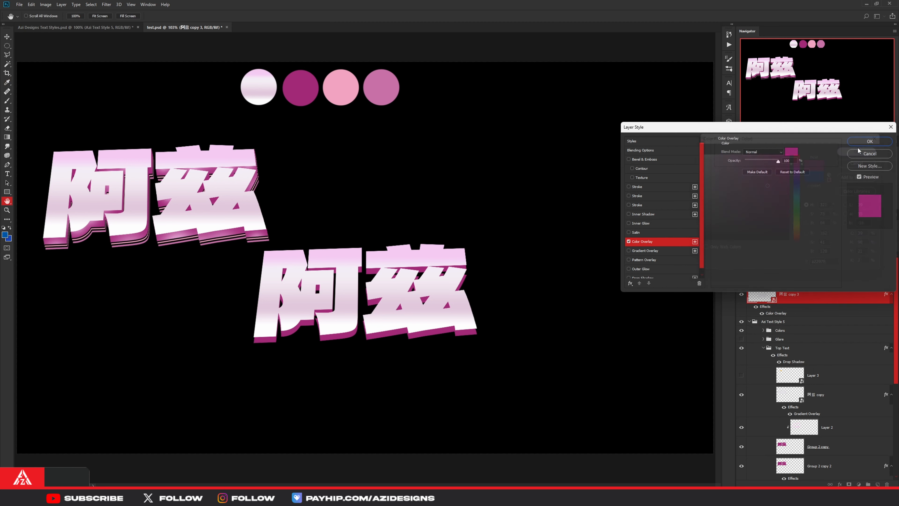
click(863, 141)
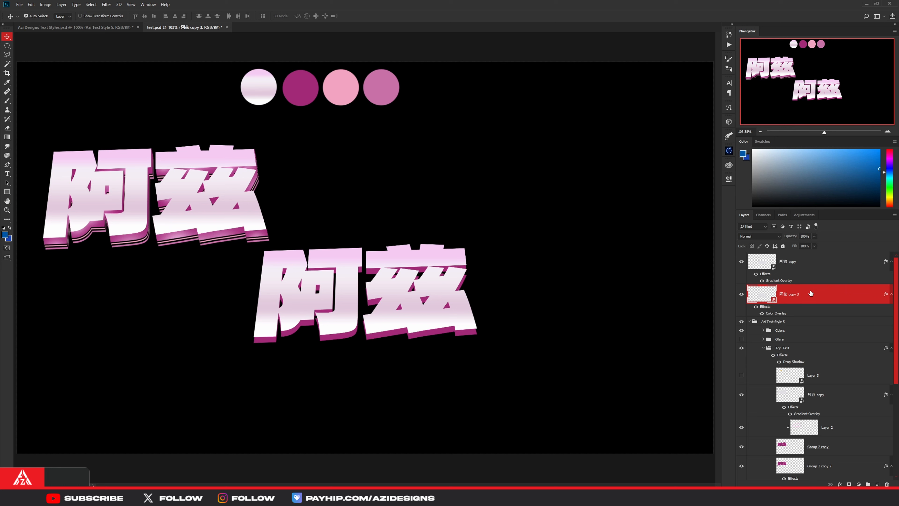
- Move the magenta 阿兹 duplicate about 5 px right and 5 px down behind the gradient lettering
key(ctrl+t)
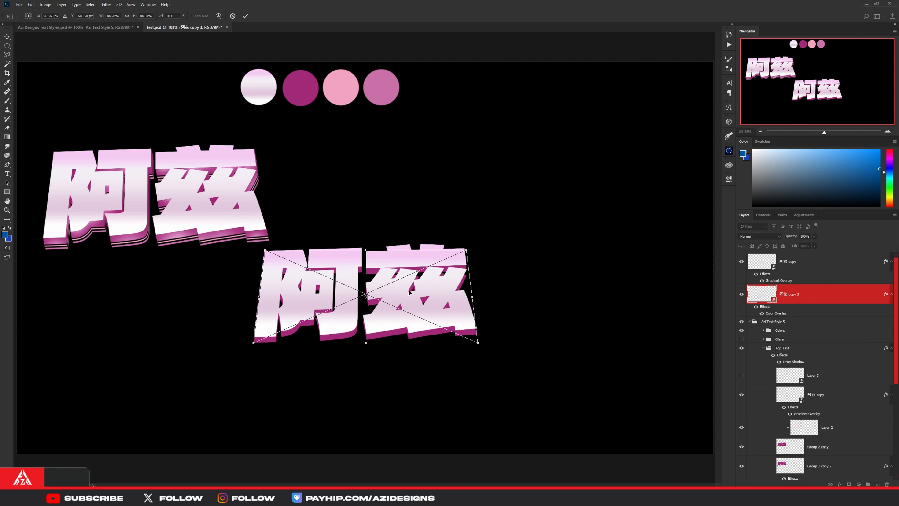
drag(420, 291, 422, 292)
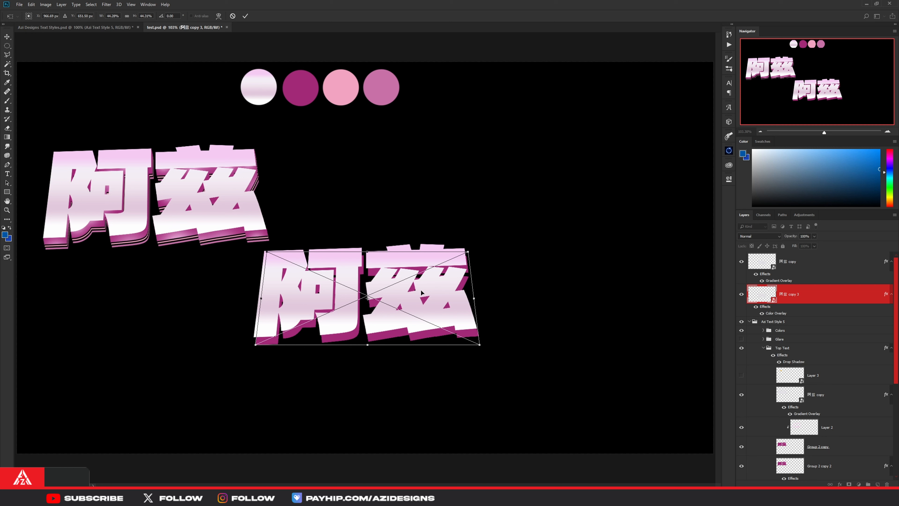
click(245, 16)
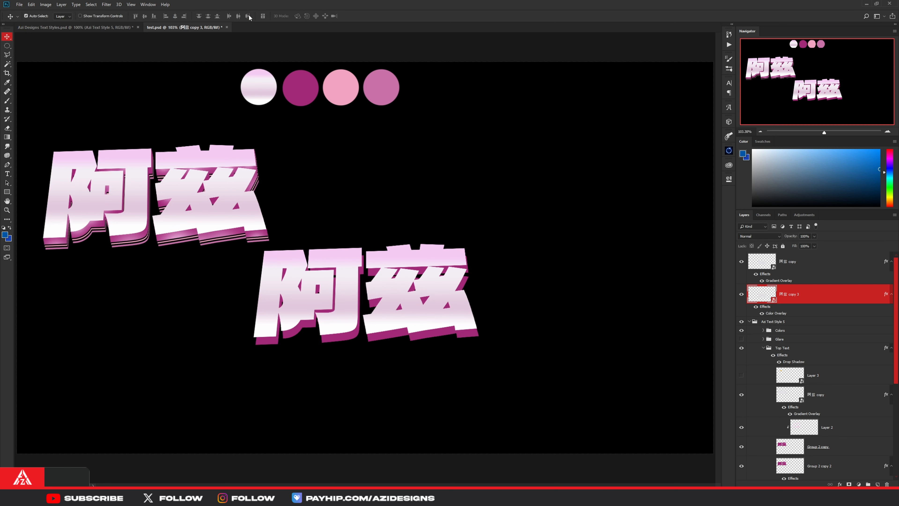
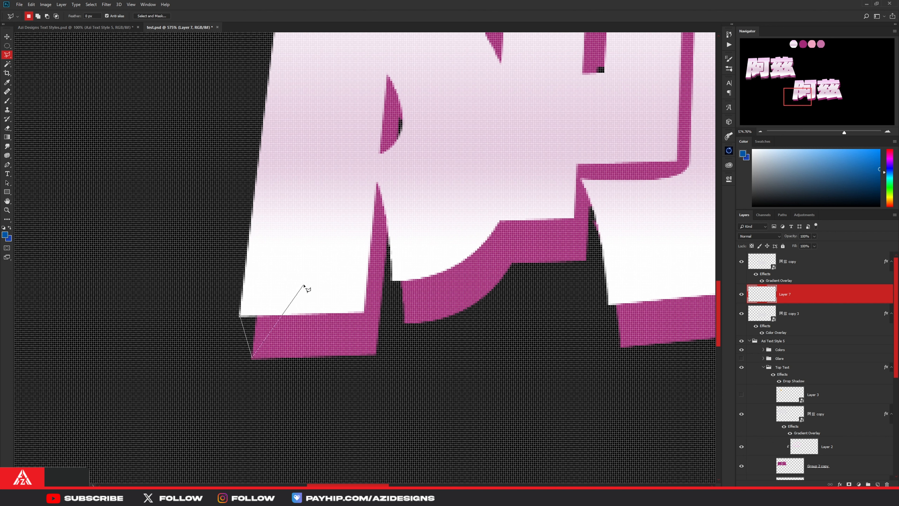
- Paint the triangular selection at 阿's lower-left corner magenta #a22978 on Layer 7, sampling the colour from the extrusion, and deselect
key(b)
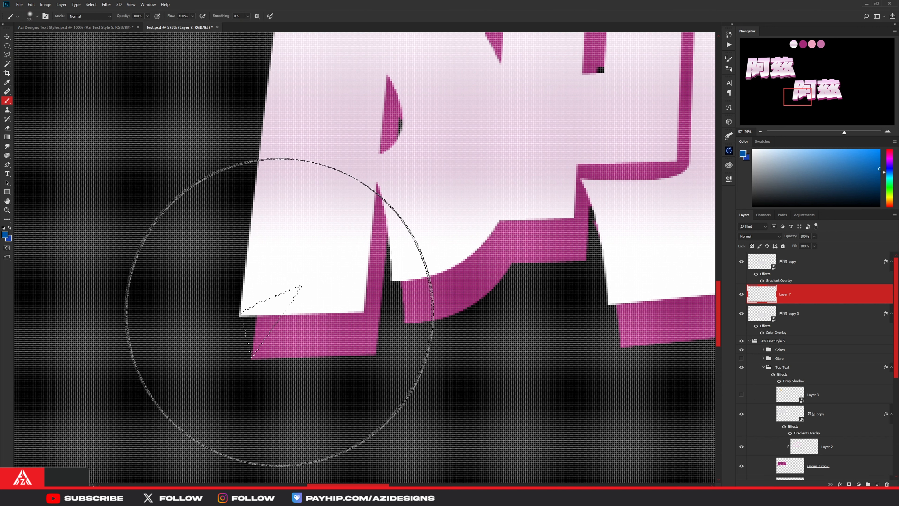
alt+click(323, 331)
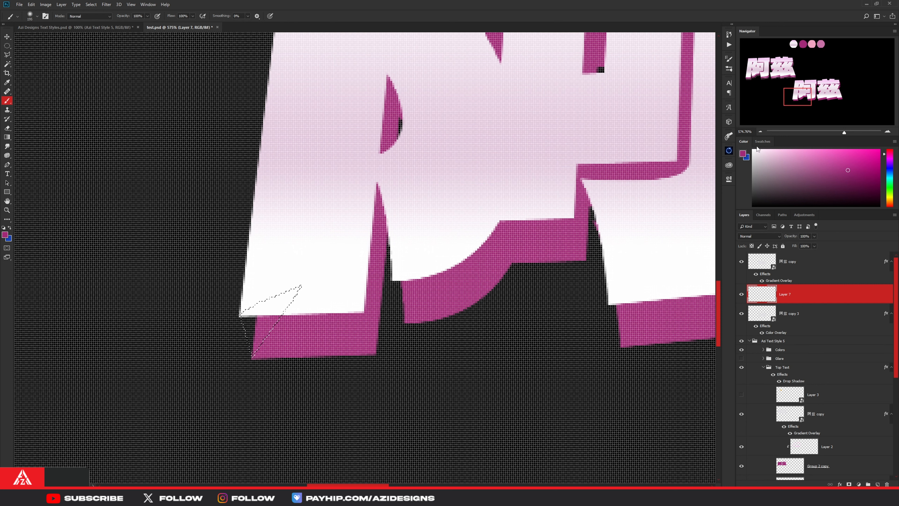
click(743, 154)
click(742, 154)
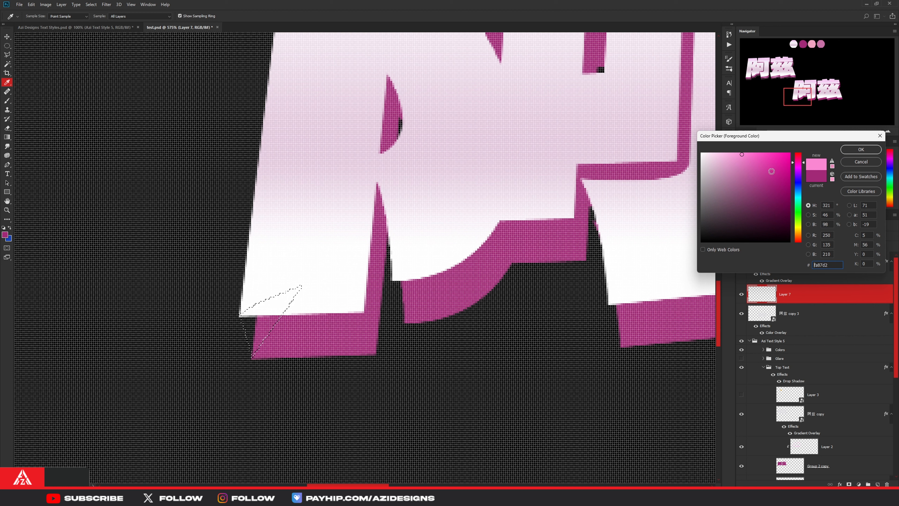
click(817, 176)
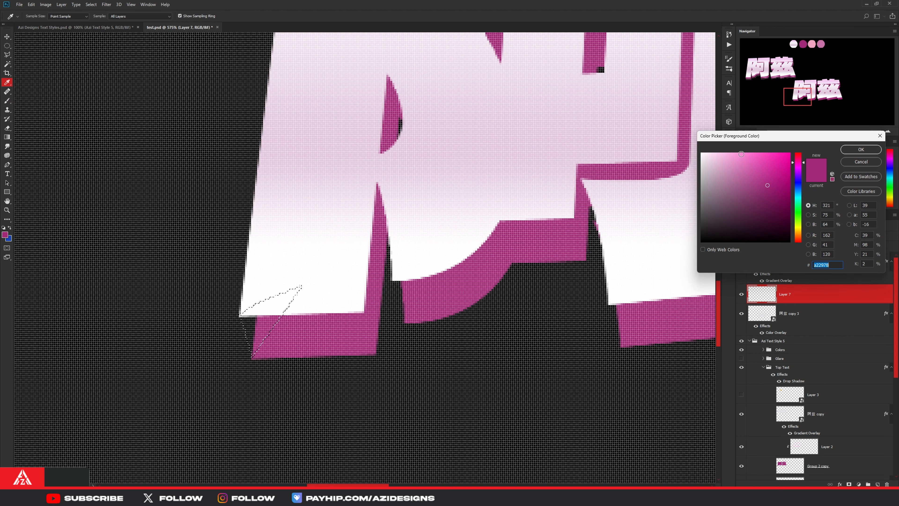
click(860, 150)
key(b)
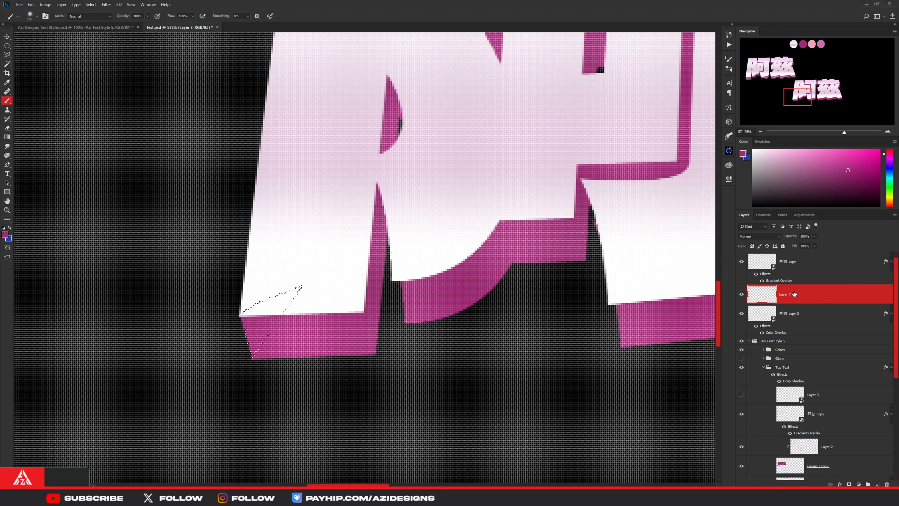
key(ctrl+d)
- Outline the gap at the lower corner of 阿's curved inner stroke and fill it with the magenta foreground colour
key(l)
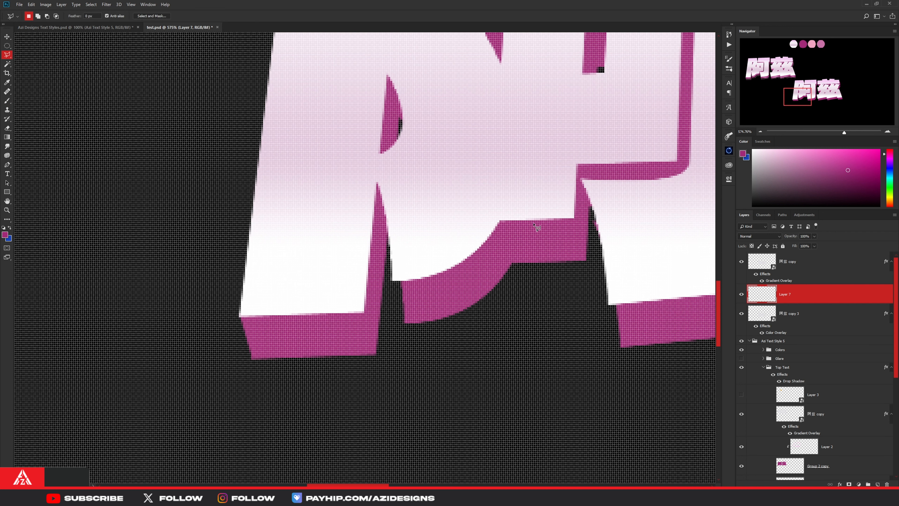
click(392, 280)
click(406, 322)
double_click(418, 255)
key(alt+BackSpace)
scroll(418, 255, down, 4)
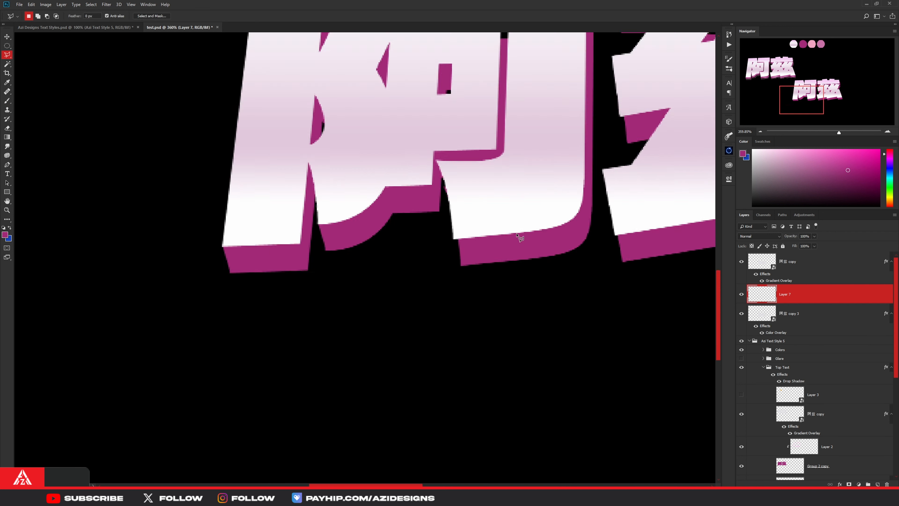
- Select and fill in magenta two more corner gaps where the extrusion does not meet the face of the lettering
scroll(446, 201, up, 4)
click(438, 197)
click(450, 237)
double_click(476, 161)
key(alt+BackSpace)
scroll(478, 163, up, 3)
click(428, 87)
click(440, 131)
key(alt+BackSpace)
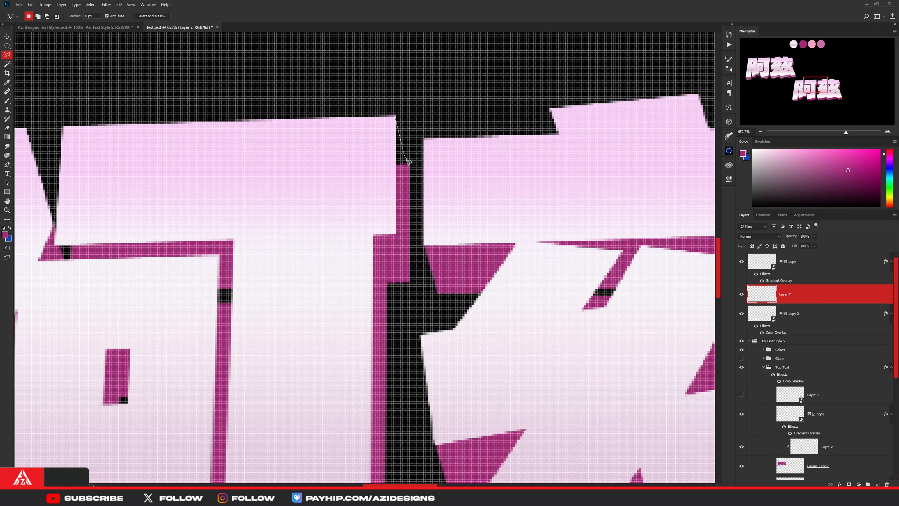
- Fill the extrusion gaps at the upper-right corner of 阿 and beside the strokes of 兹 with magenta
click(397, 117)
click(409, 165)
key(alt+BackSpace)
scroll(524, 340, up, 3)
click(533, 235)
click(556, 306)
double_click(506, 304)
key(alt+BackSpace)
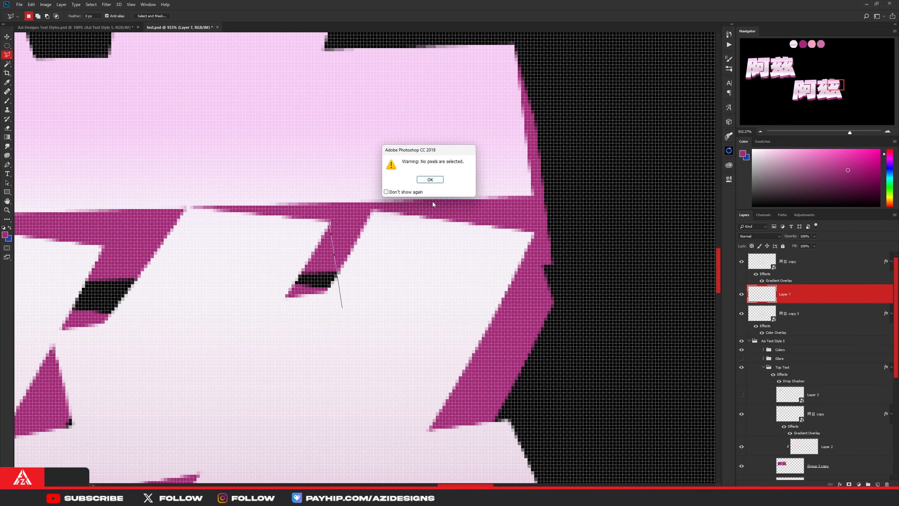
- Fill the gaps between the slanted upper strokes of 兹 with magenta on Layer 7
key(Return)
scroll(441, 282, down, 8)
scroll(479, 295, up, 5)
key(alt+BackSpace)
click(357, 287)
double_click(328, 334)
key(alt+BackSpace)
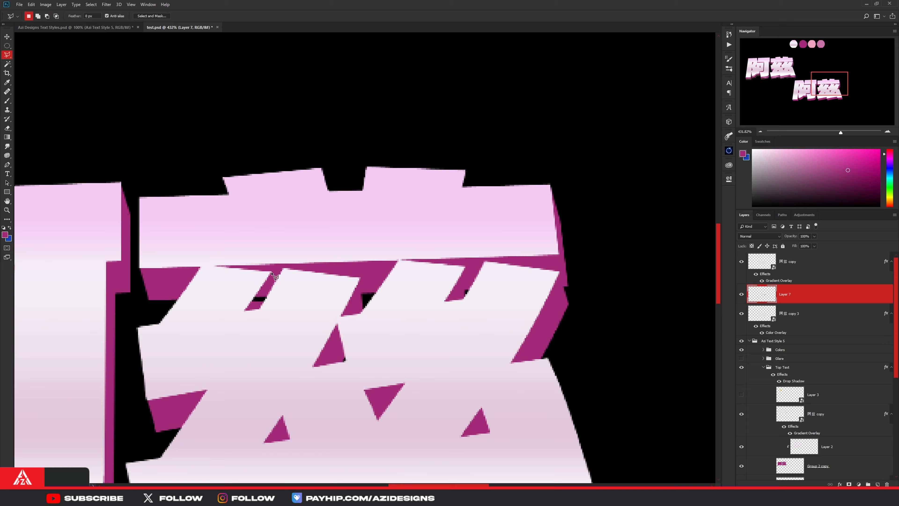
click(272, 272)
key(alt+BackSpace)
- Patch the remaining small extrusion gaps inside the lettering with magenta and check the whole design
scroll(379, 354, down, 6)
scroll(173, 240, up, 5)
scroll(172, 240, up, 4)
click(215, 249)
click(235, 192)
key(alt+BackSpace)
scroll(339, 326, down, 8)
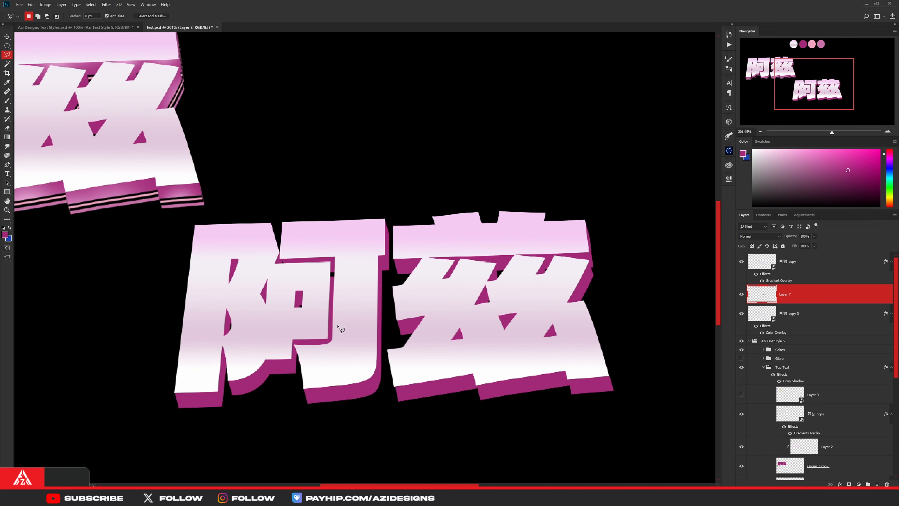
scroll(403, 387, up, 8)
click(382, 357)
scroll(417, 329, down, 9)
scroll(418, 332, down, 3)
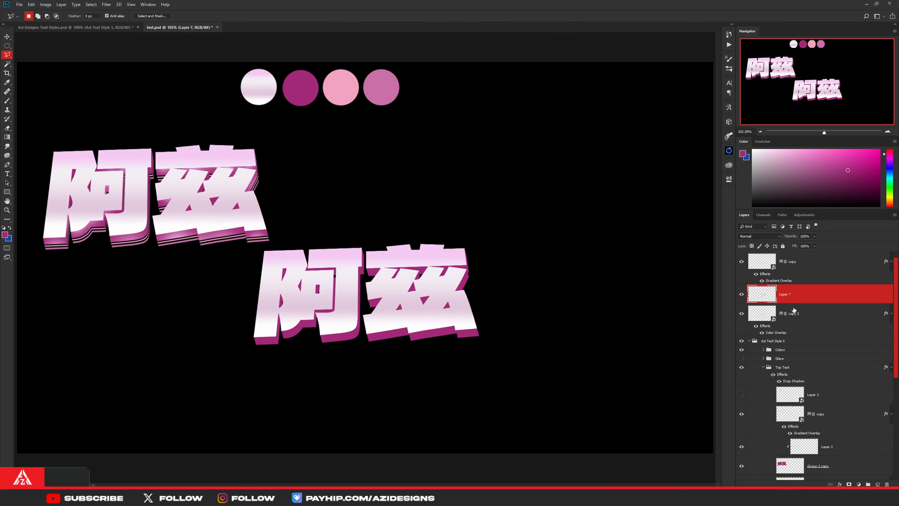
- Merge Layer 7 with the magenta 阿兹 copy layer below it and check the merged extrusion by toggling its visibility
ctrl+click(800, 315)
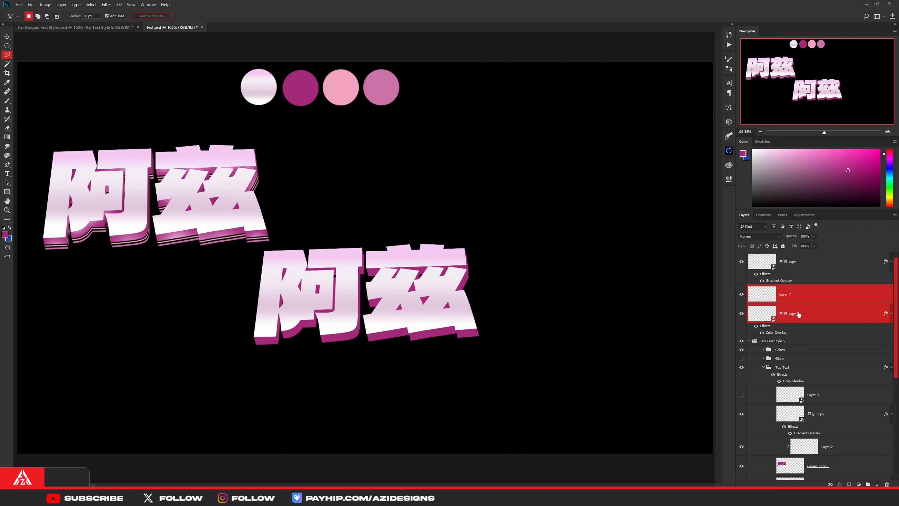
key(ctrl+e)
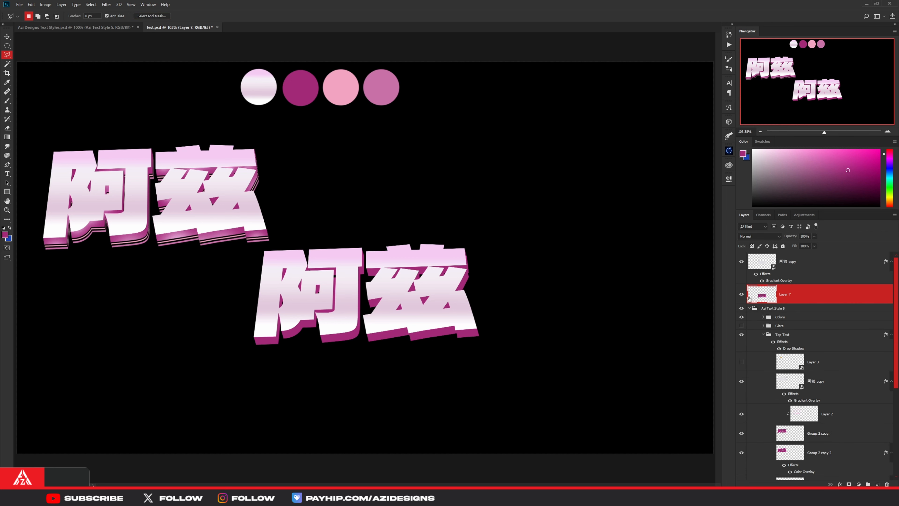
click(742, 294)
click(742, 294)
- Duplicate the merged magenta extrusion, place the duplicate beneath it, and shift it slightly right and down
key(ctrl+j)
drag(794, 295, 792, 320)
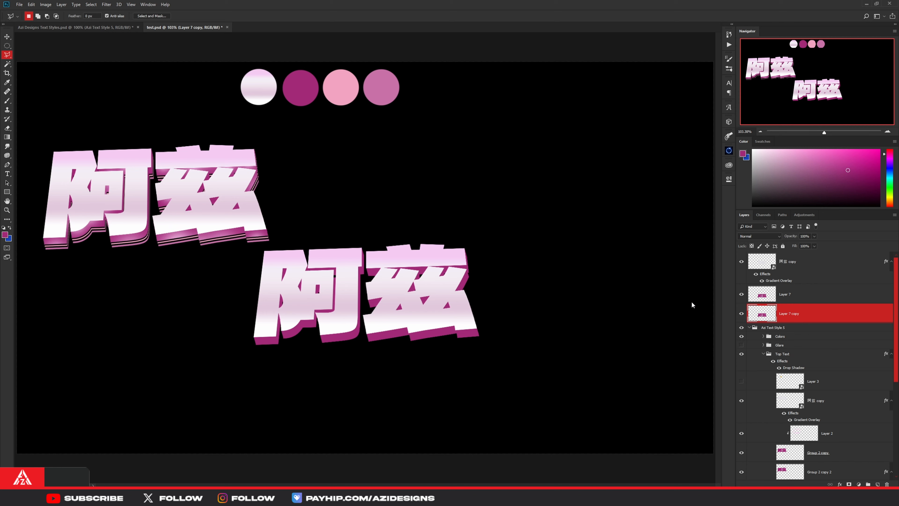
key(ctrl+t)
drag(428, 318, 429, 321)
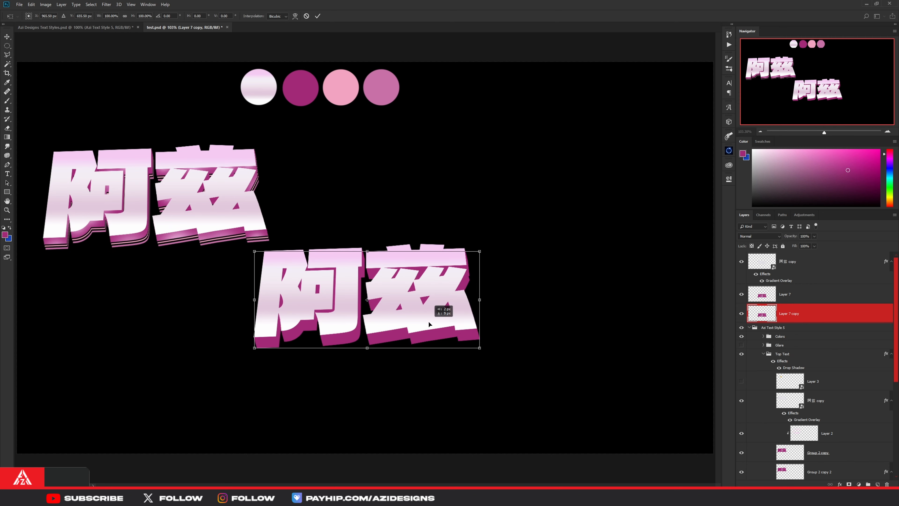
click(318, 16)
key(l)
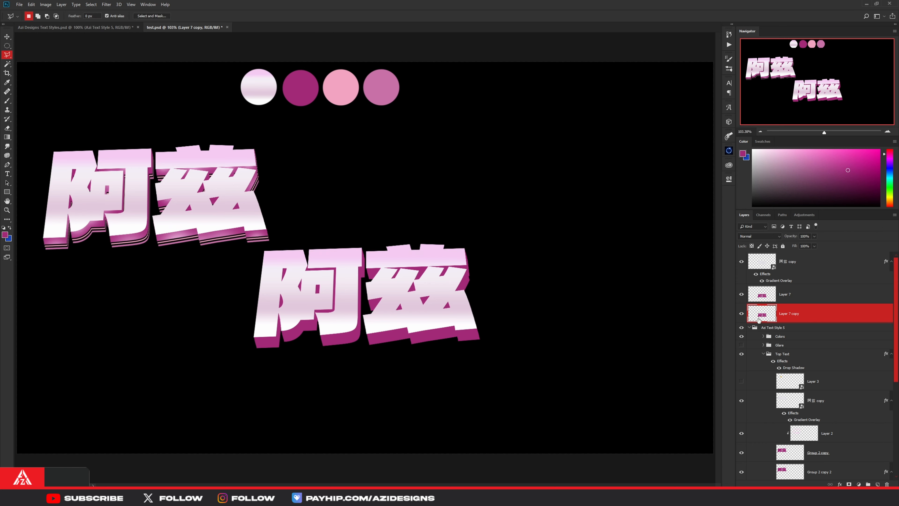
- Add a Color Overlay to Layer 7 copy, sampling the dark tone #1f131b from the reference lettering's extrusion
right_click(795, 318)
click(829, 40)
click(643, 242)
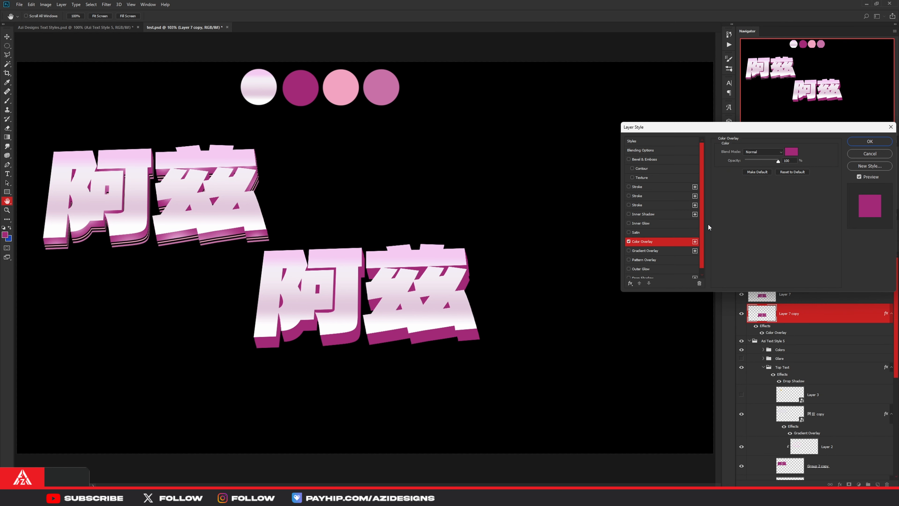
click(794, 152)
click(262, 234)
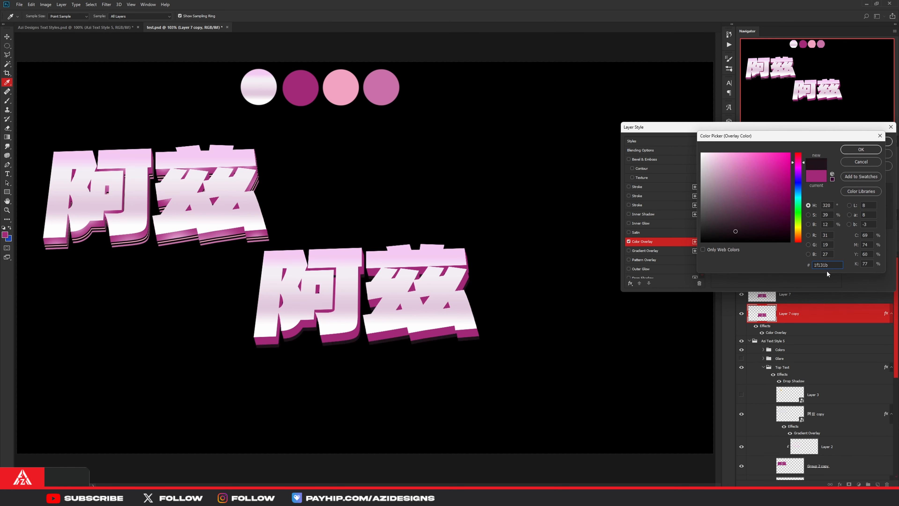
click(851, 150)
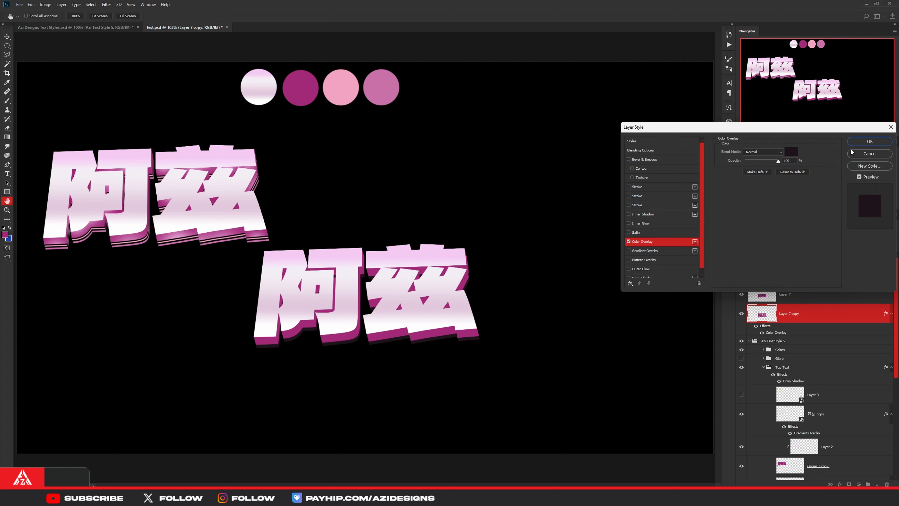
click(866, 143)
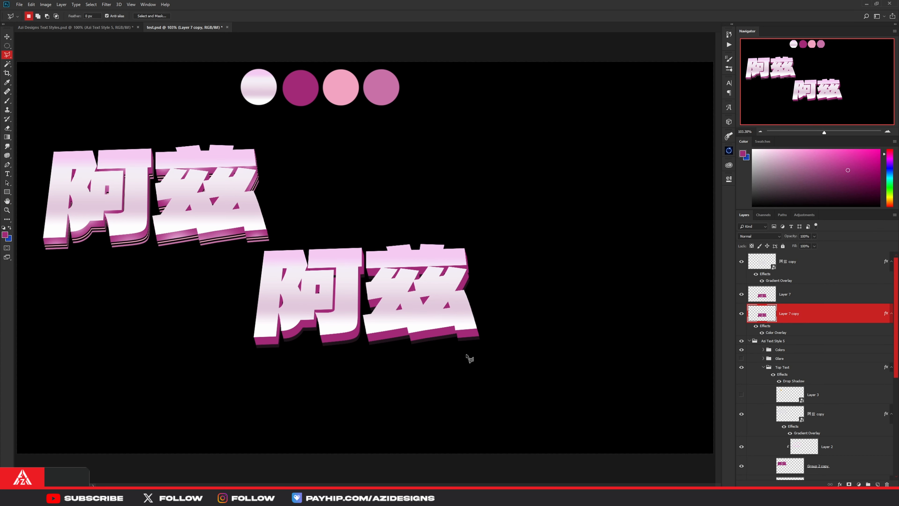
- Set the Color Overlay of Layer 7 copy to black #000000
scroll(419, 342, up, 2)
key(v)
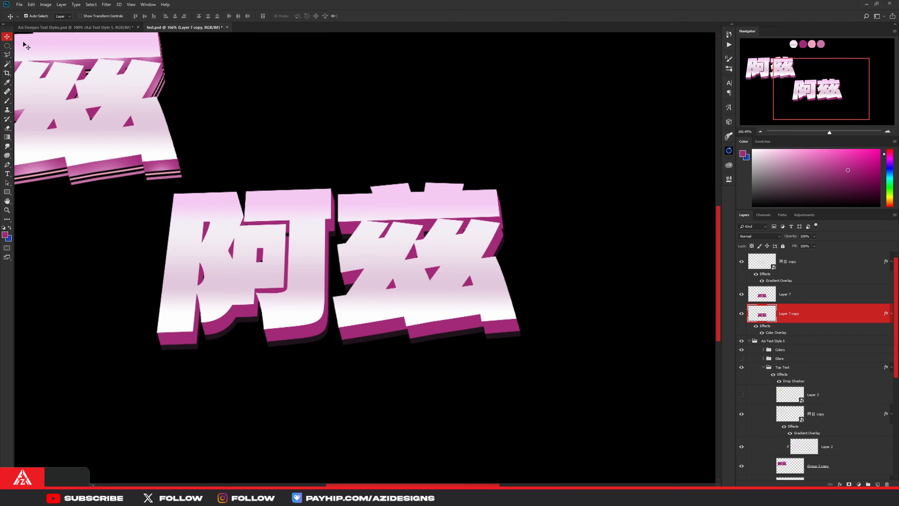
scroll(373, 313, up, 3)
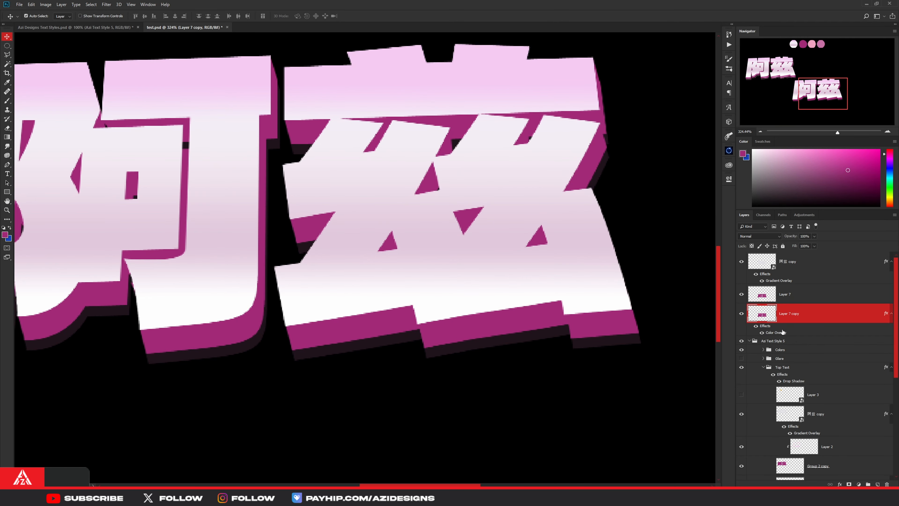
double_click(777, 332)
click(793, 156)
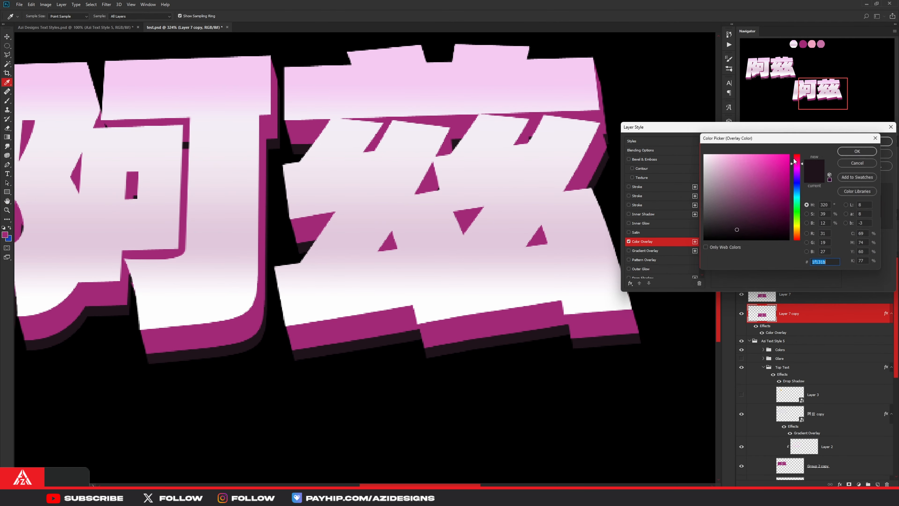
drag(734, 235, 733, 244)
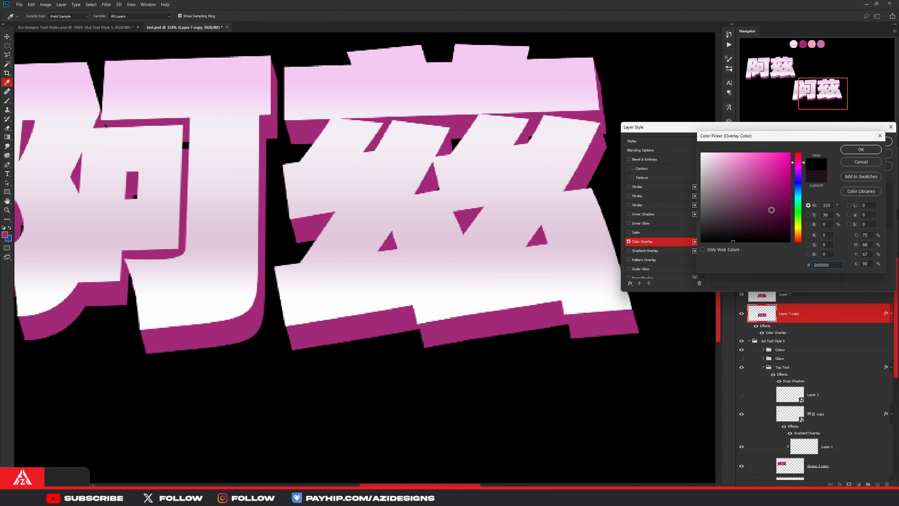
click(863, 152)
click(870, 142)
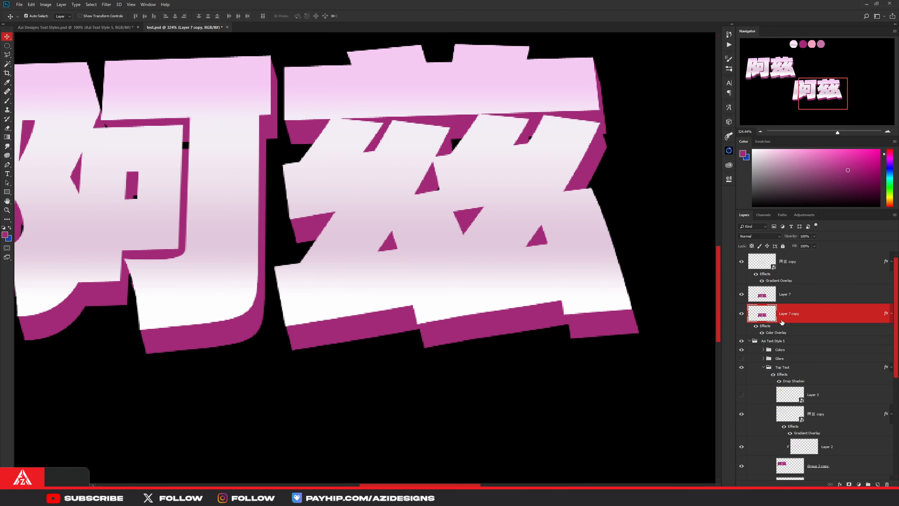
- Hide the Color Fill 1 background layer and move the black extrusion duplicate slightly up and left
scroll(784, 321, down, 5)
click(741, 470)
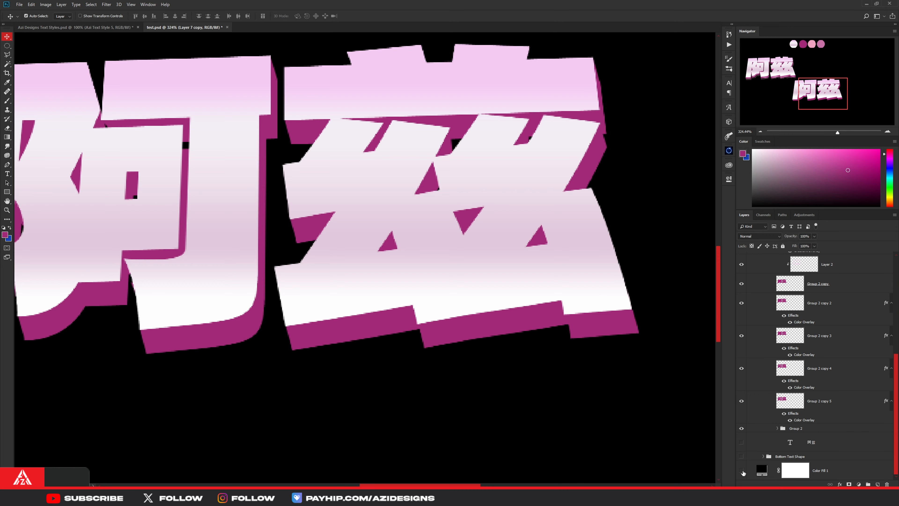
scroll(817, 297, up, 5)
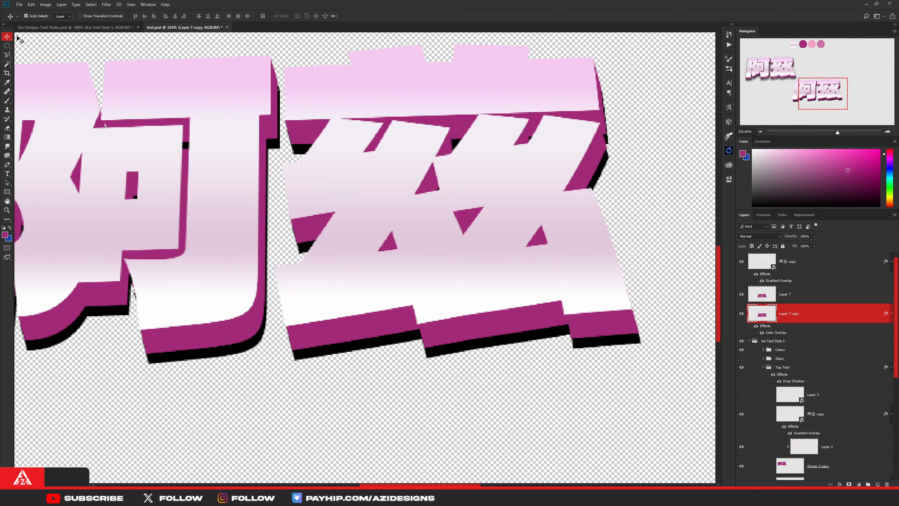
drag(597, 344, 596, 343)
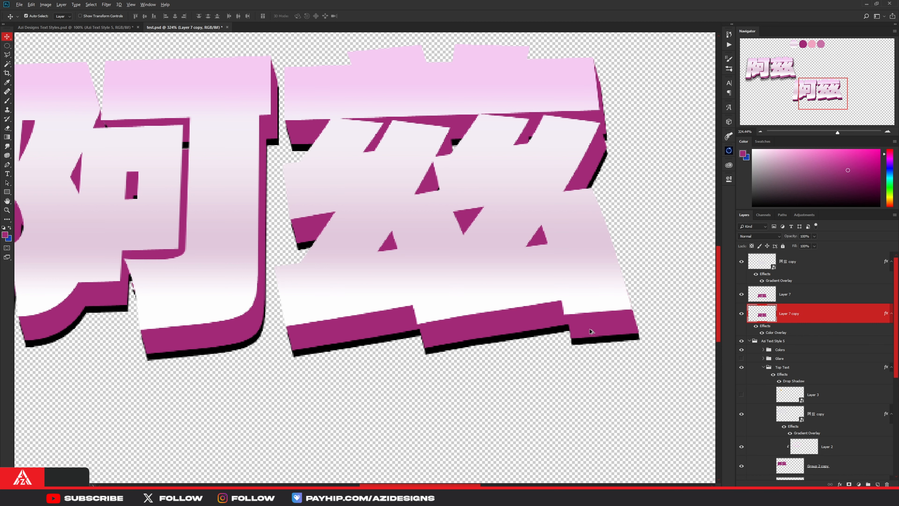
- Duplicate the black extrusion layer and place the duplicate beneath it
key(ctrl+0)
scroll(458, 346, up, 2)
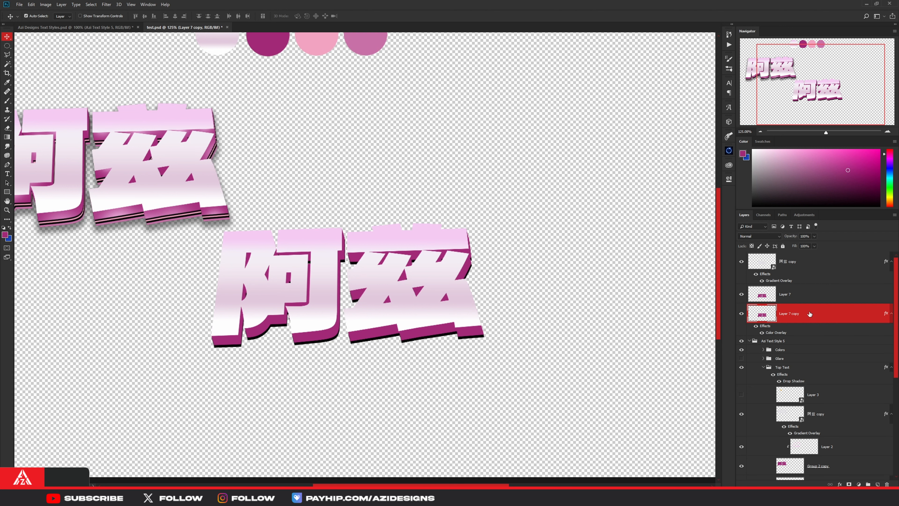
key(ctrl+j)
drag(801, 315, 797, 361)
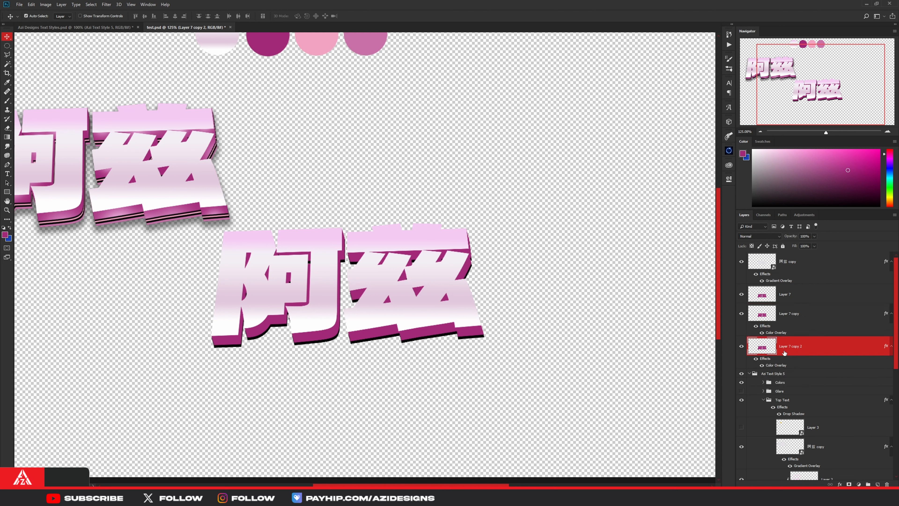
- Set the Color Overlay of Layer 7 copy 2 to pink #f2a4c1, sampled from the light pink swatch circle
double_click(775, 365)
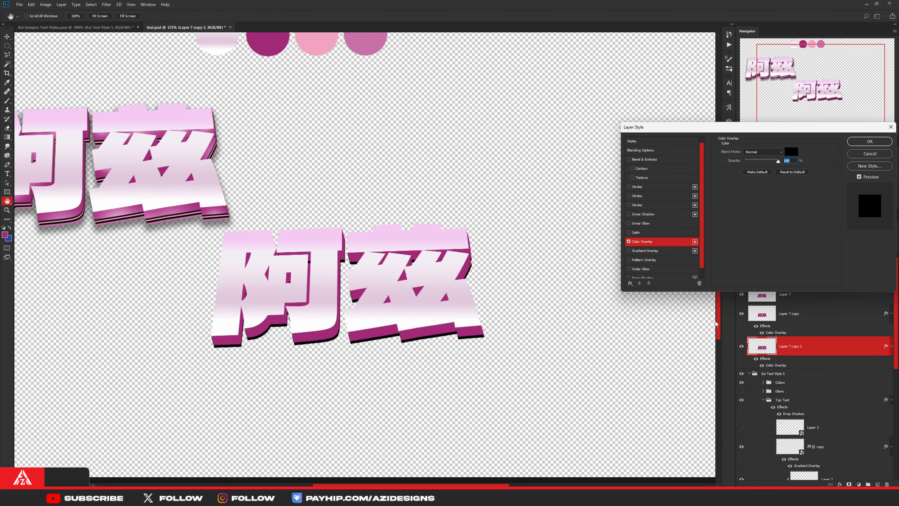
click(791, 152)
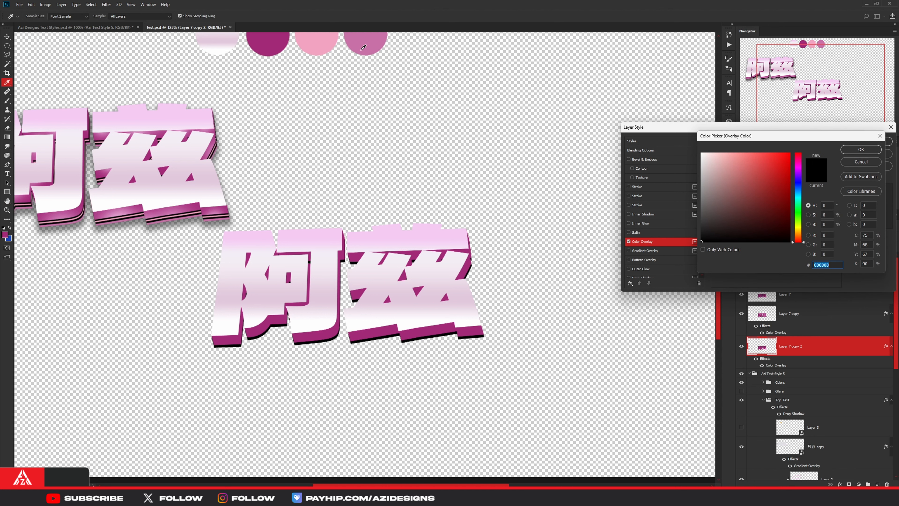
click(319, 48)
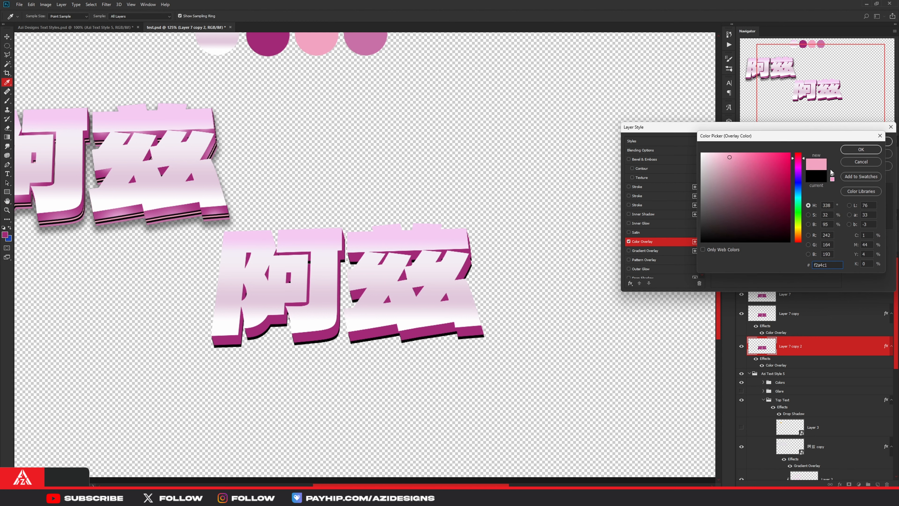
click(849, 150)
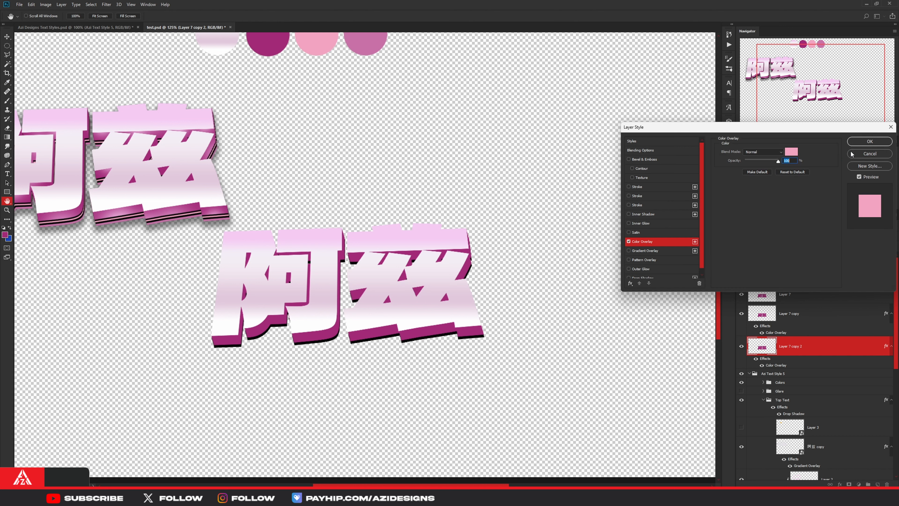
click(868, 142)
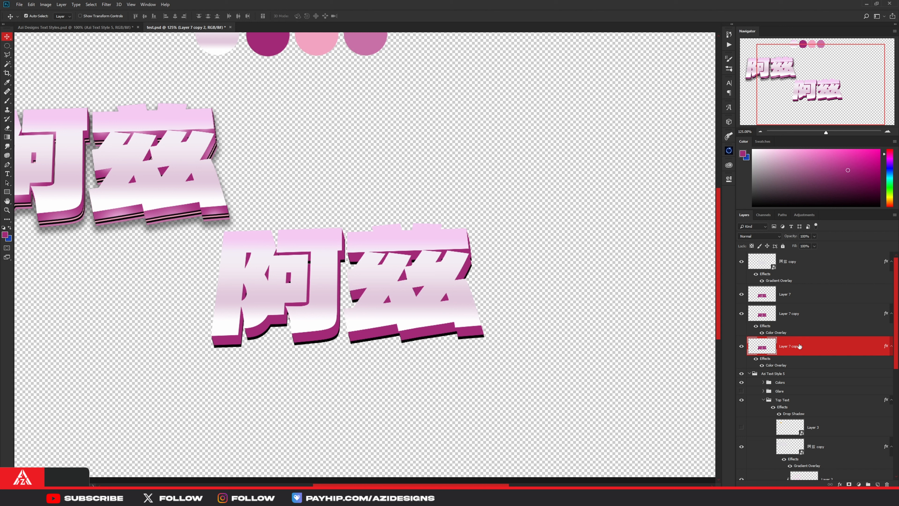
- Shift the pink duplicate slightly down so a thin pink edge shows beneath the black extrusion
key(ctrl+t)
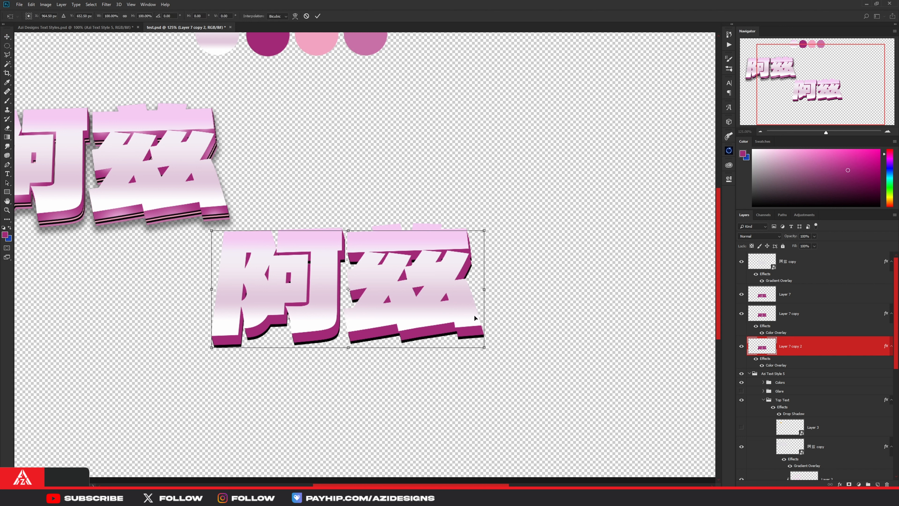
drag(475, 318, 474, 316)
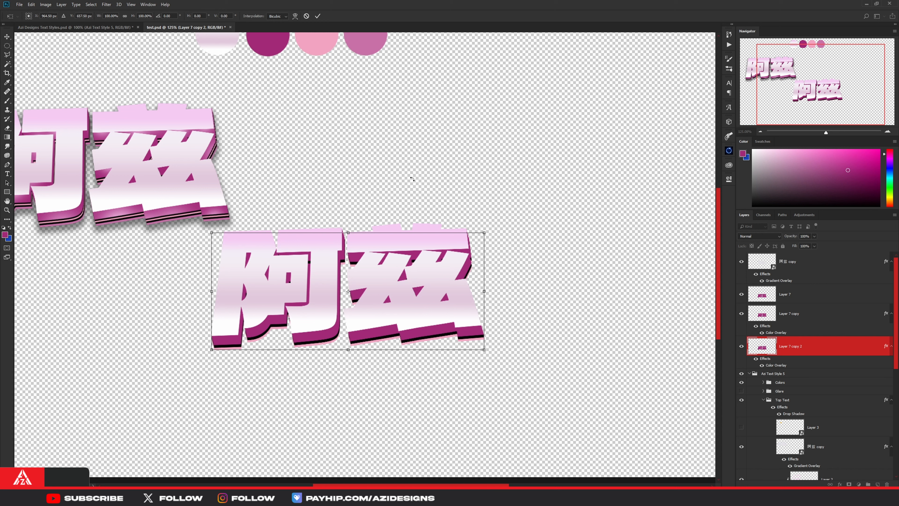
click(318, 15)
scroll(476, 340, up, 8)
click(469, 333)
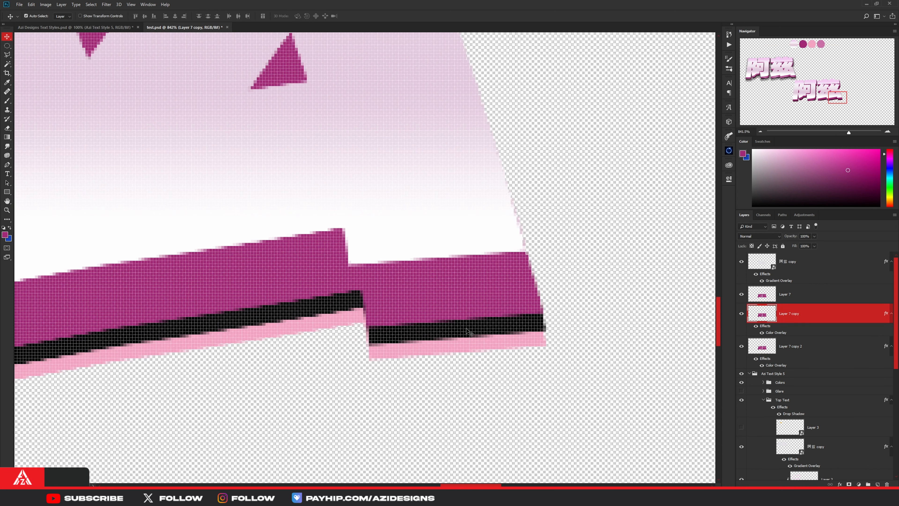
drag(469, 330, 477, 338)
scroll(460, 340, down, 10)
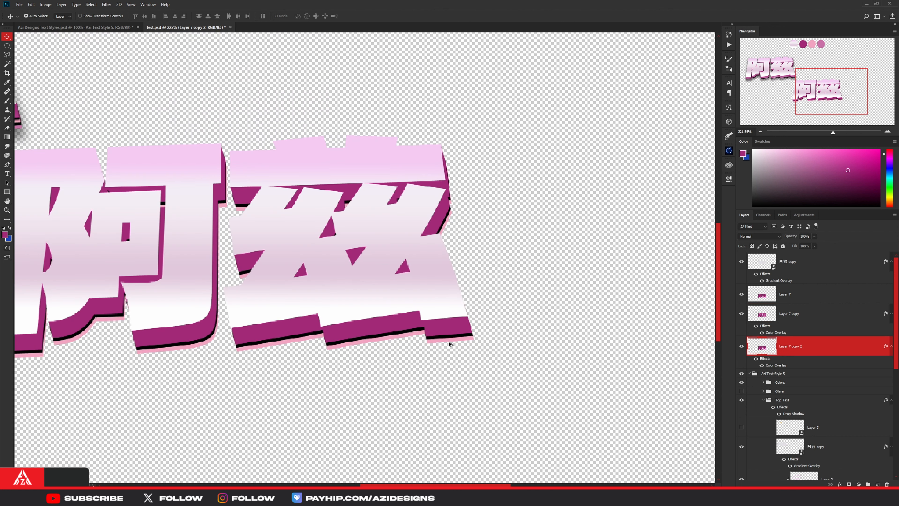
scroll(452, 340, down, 6)
scroll(454, 342, up, 2)
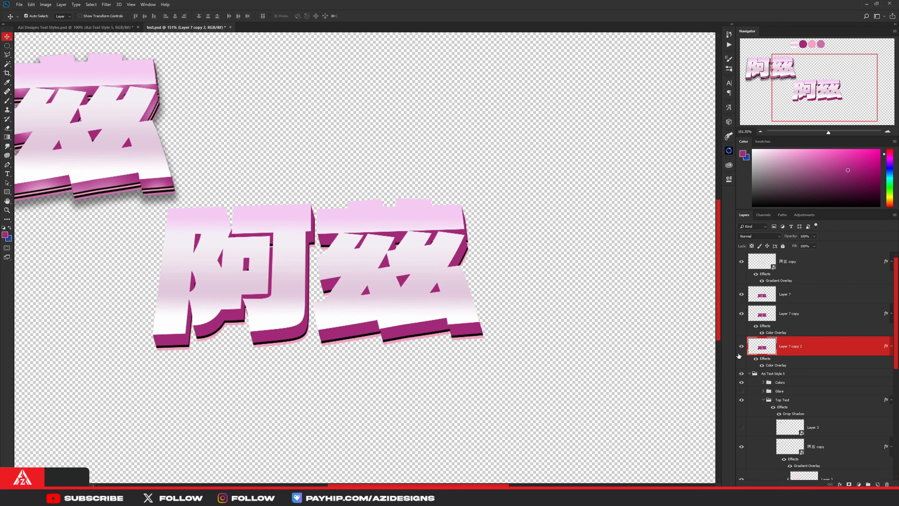
- Duplicate the black extrusion Layer 7 copy and place the duplicate beneath the pink layer
key(ctrl+j)
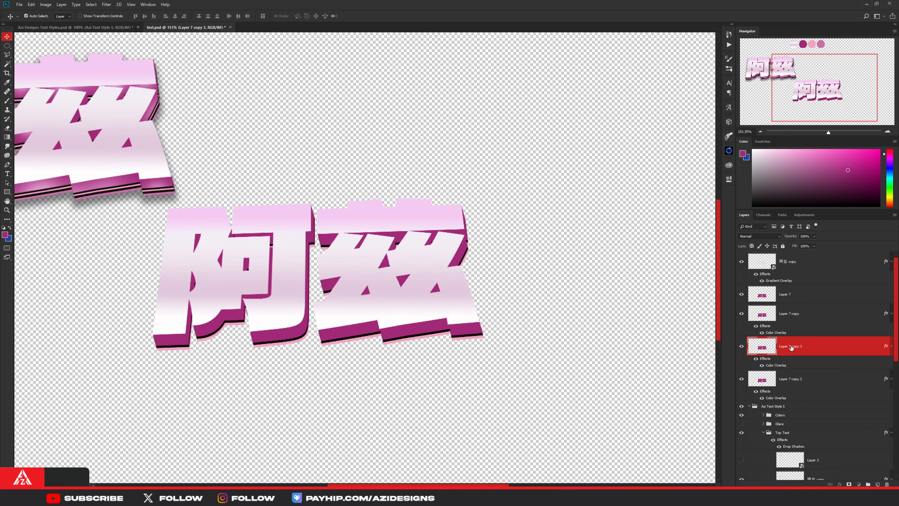
key(Delete)
click(794, 318)
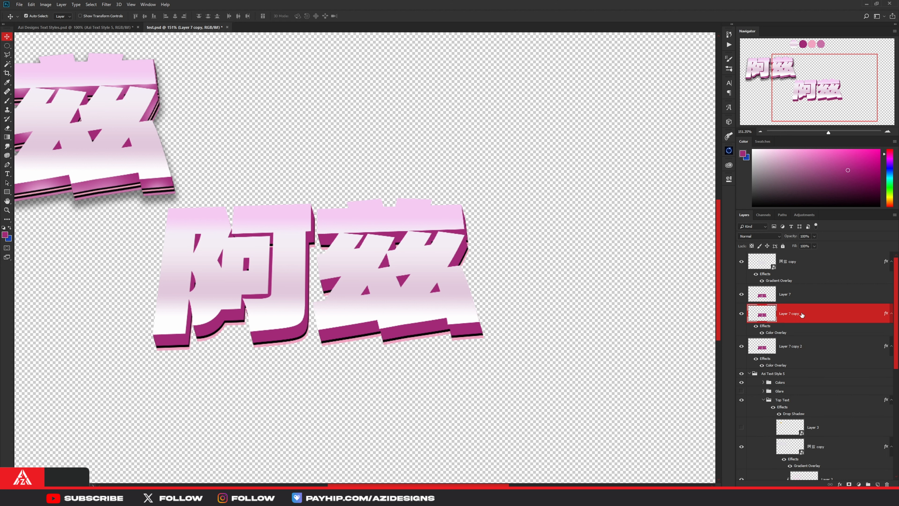
key(ctrl+j)
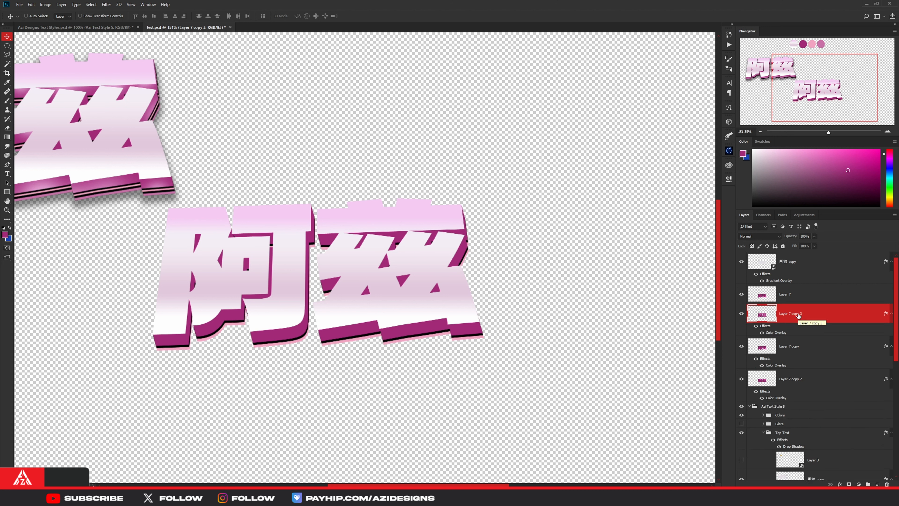
drag(799, 316, 796, 399)
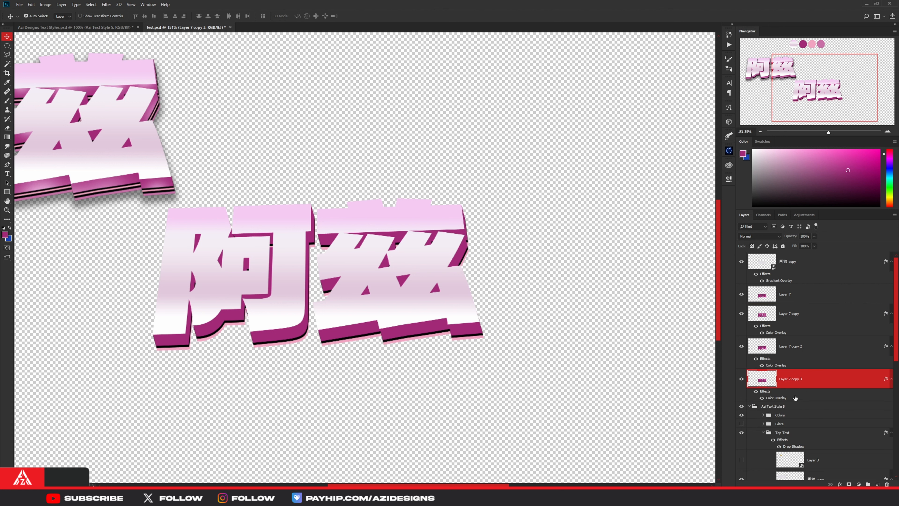
- Offset the second black duplicate slightly downward so a thin black band shows below the pink one
key(ctrl+t)
scroll(474, 337, up, 5)
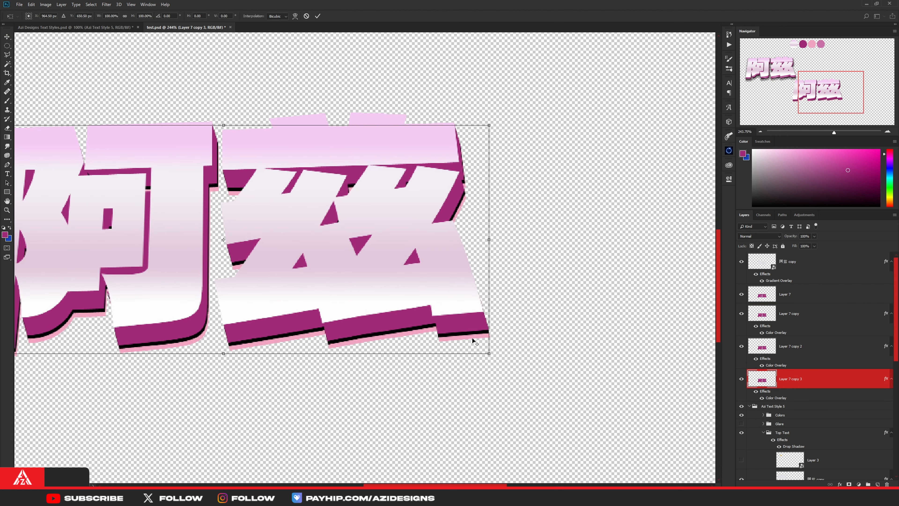
mouse_move(474, 333)
mouse_down()
mouse_move(474, 345)
mouse_move(484, 337)
mouse_up()
click(316, 16)
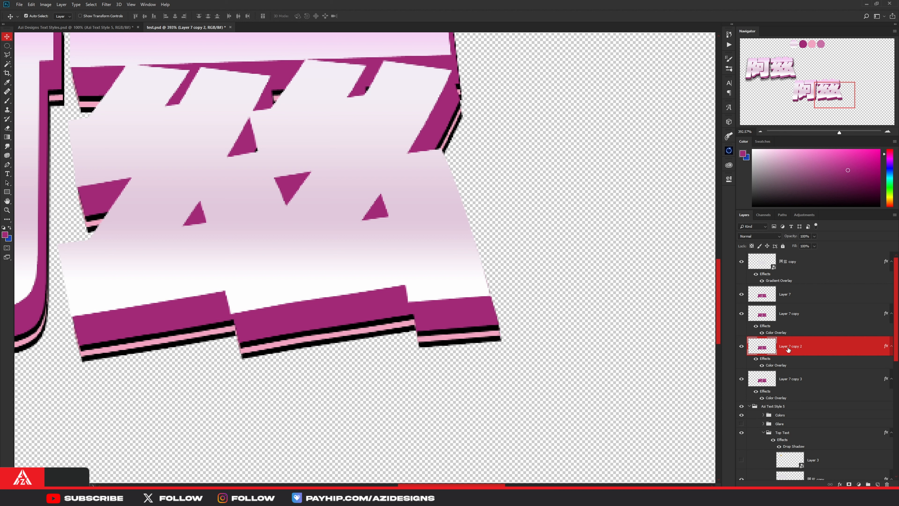
- Duplicate the pink extrusion layer to the bottom of the extrusion stack and offset it about 2 px right and 7 px down
key(ctrl+j)
drag(802, 354, 796, 423)
key(ctrl+t)
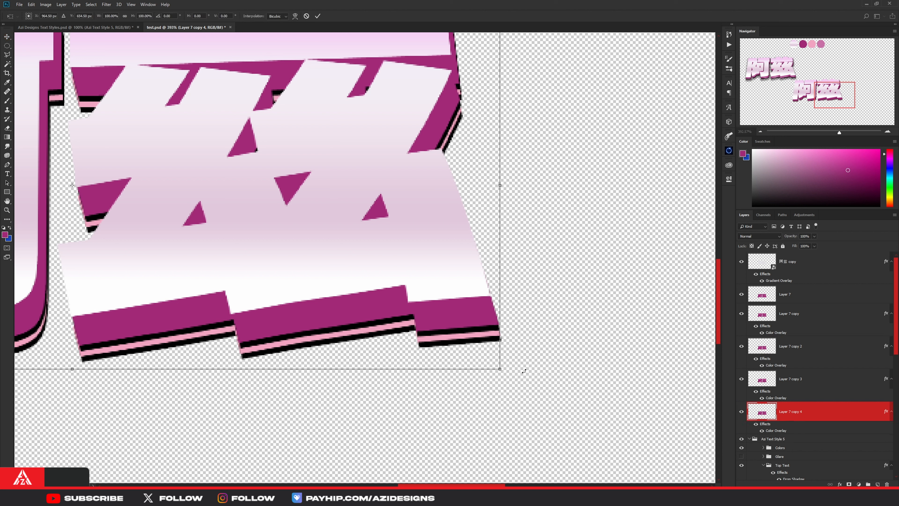
drag(475, 334, 478, 343)
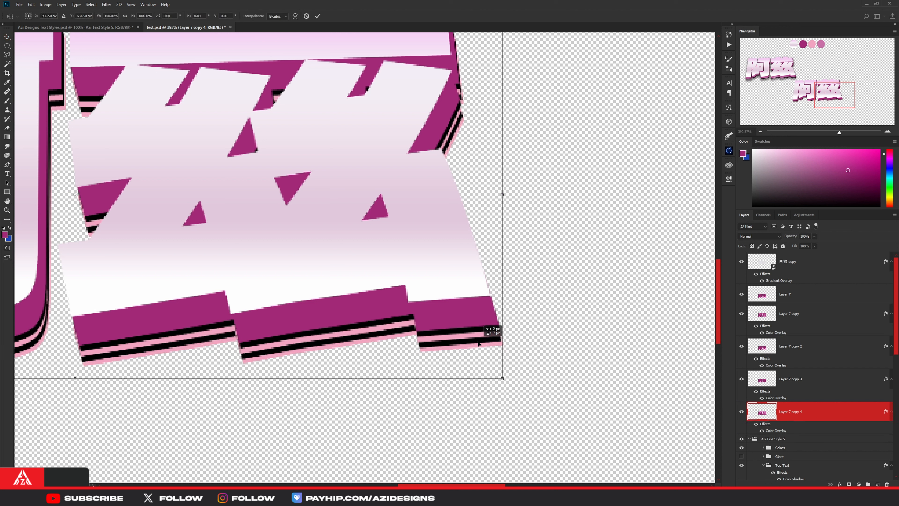
click(318, 16)
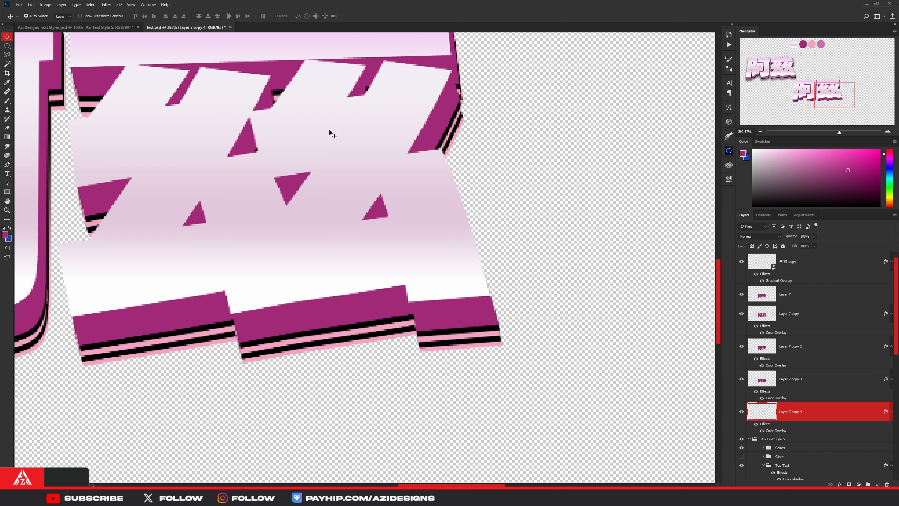
- Set the Color Overlay of Layer 7 copy 4 to mauve pink #c871a8, sampled from the last swatch circle
scroll(412, 162, down, 3)
scroll(383, 154, up, 1)
scroll(374, 153, down, 1)
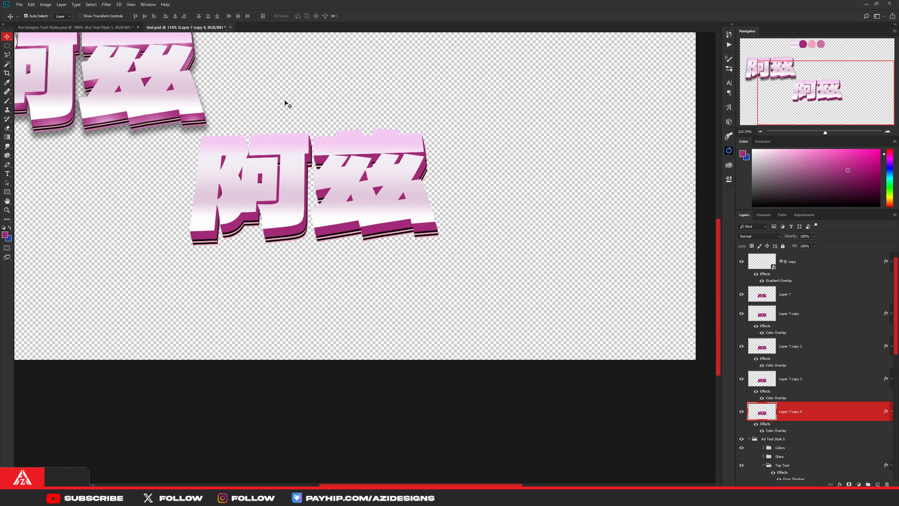
scroll(276, 103, up, 2)
scroll(269, 106, up, 2)
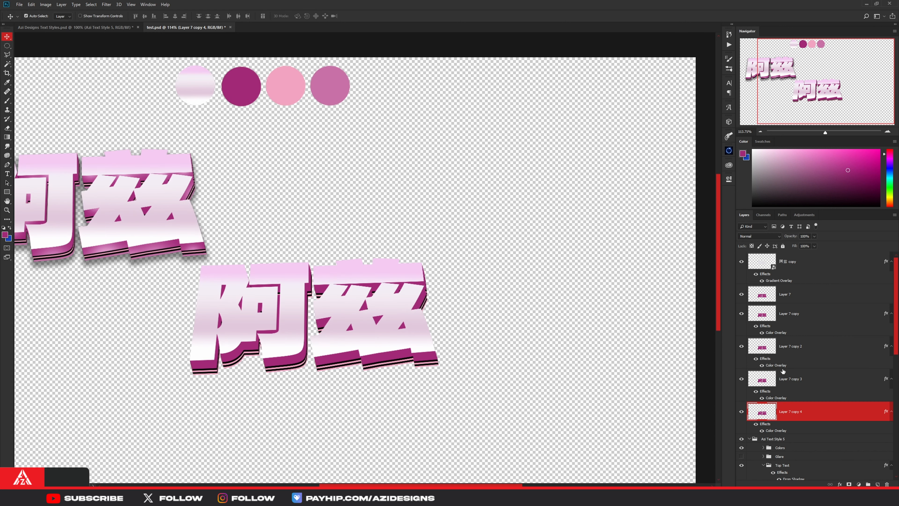
double_click(777, 431)
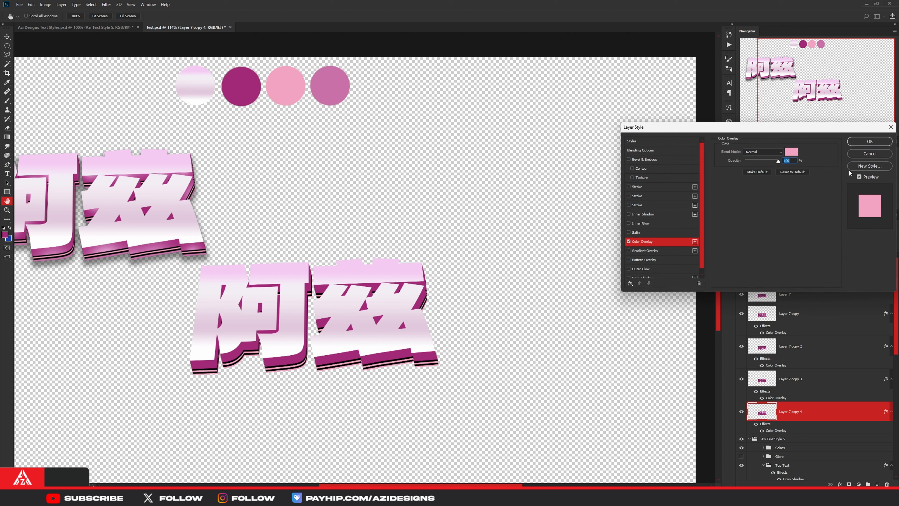
click(792, 152)
click(331, 82)
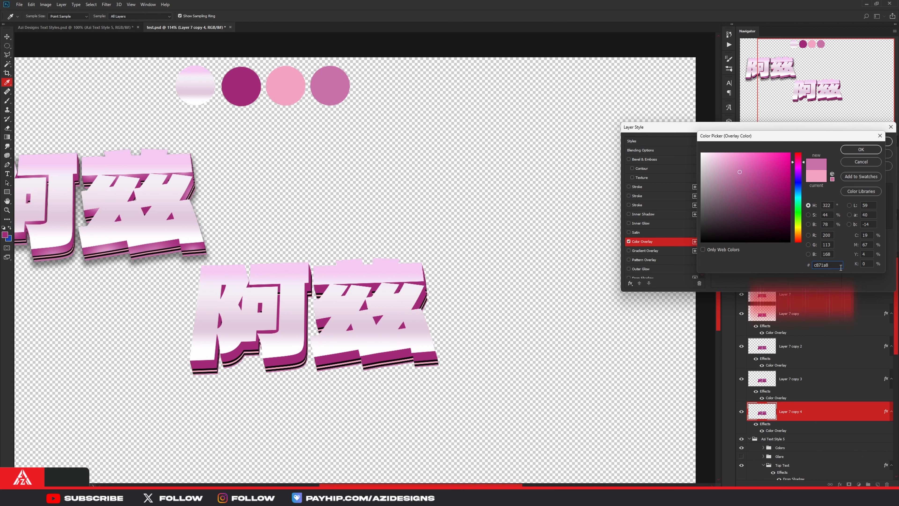
click(855, 151)
click(863, 142)
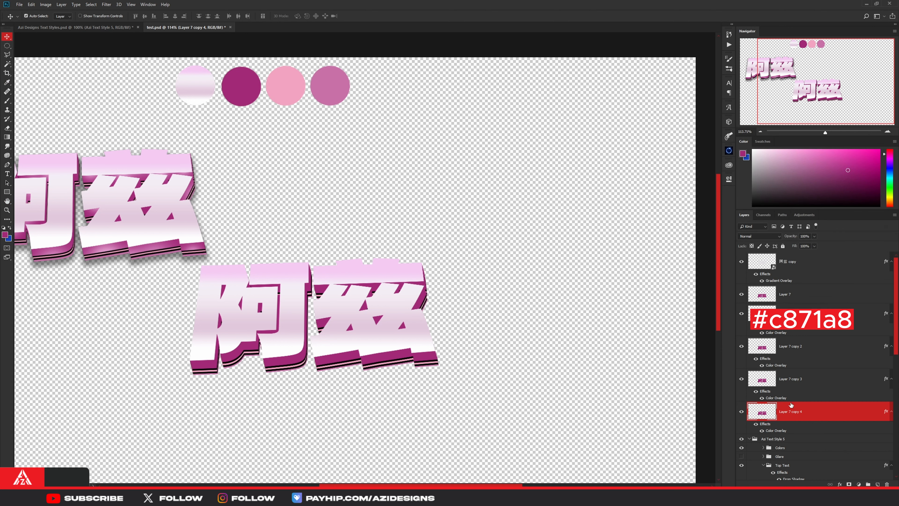
- Make the crown on Layer 3 of the reference's Top Text group visible and select that layer
key(ctrl+0)
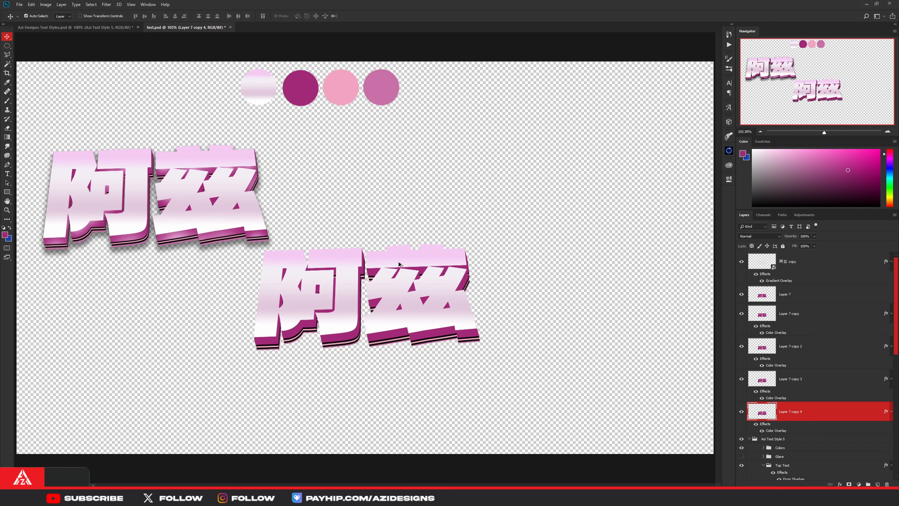
scroll(430, 260, down, 1)
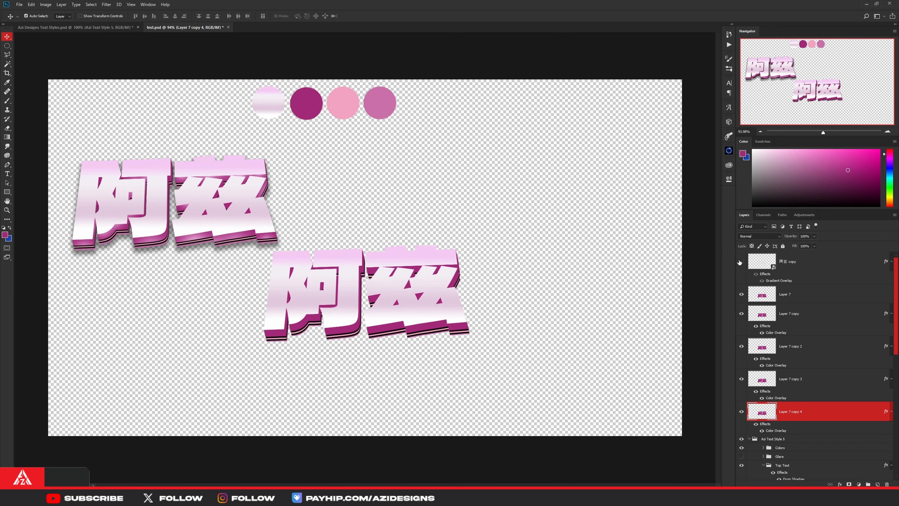
scroll(791, 358, down, 5)
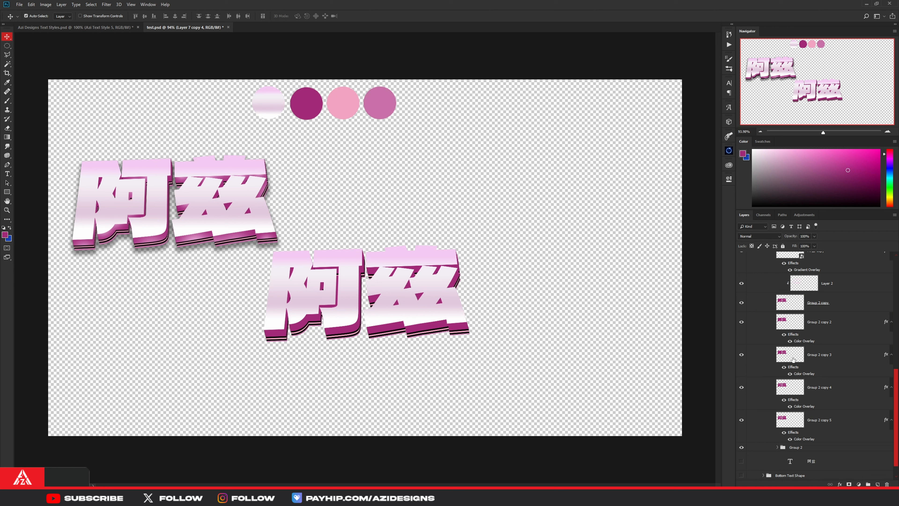
scroll(793, 360, up, 3)
click(742, 330)
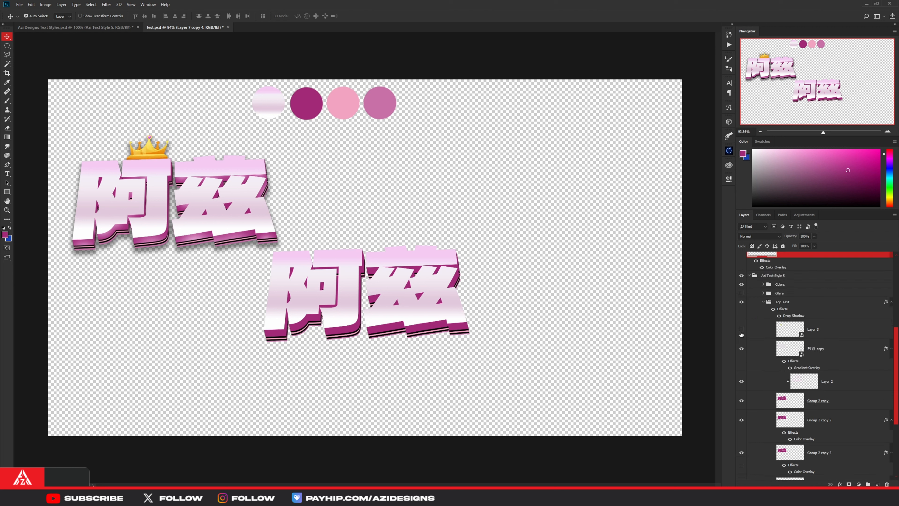
click(835, 334)
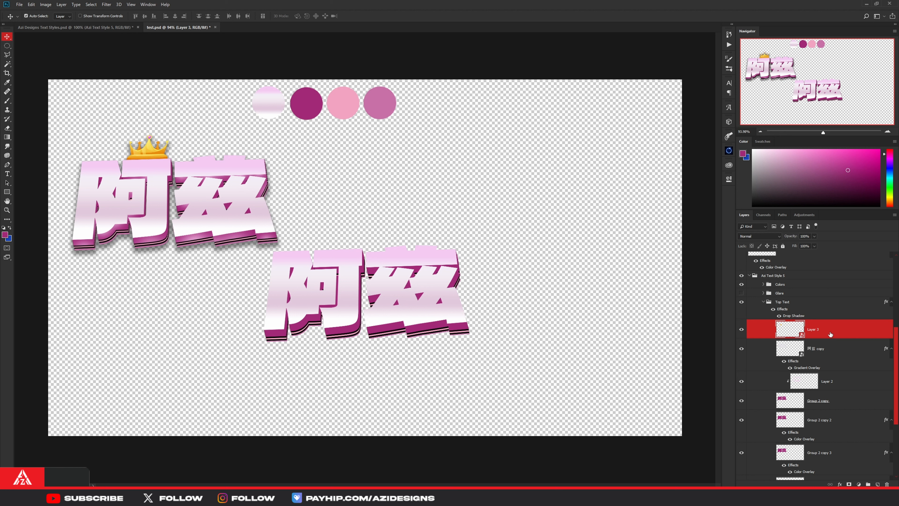
click(742, 331)
click(741, 331)
- Check the finished style and the THUMBNAIL layer in Azi Designs Text Styles.psd, and return to test.psd
click(91, 28)
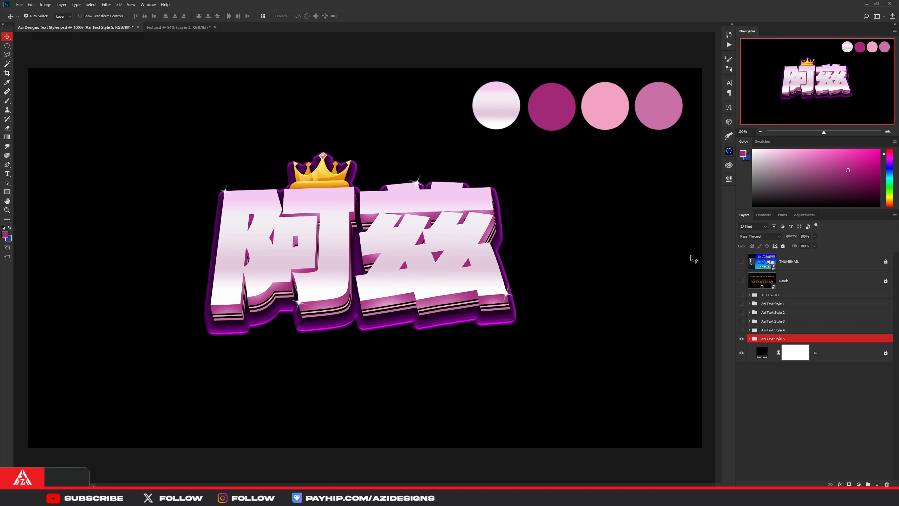
click(741, 261)
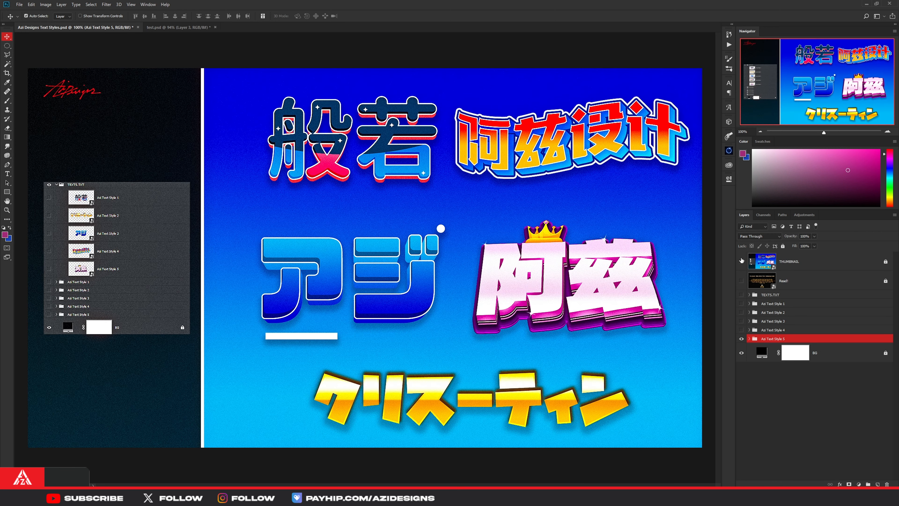
click(741, 261)
click(174, 28)
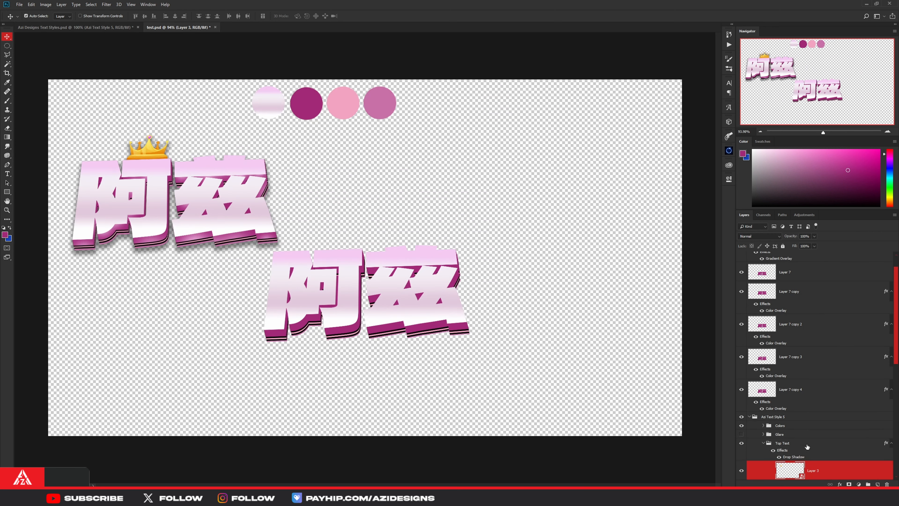
- Duplicate the crown Layer 3 and move the duplicate out of its group to the very top of the layer stack
scroll(806, 446, down, 3)
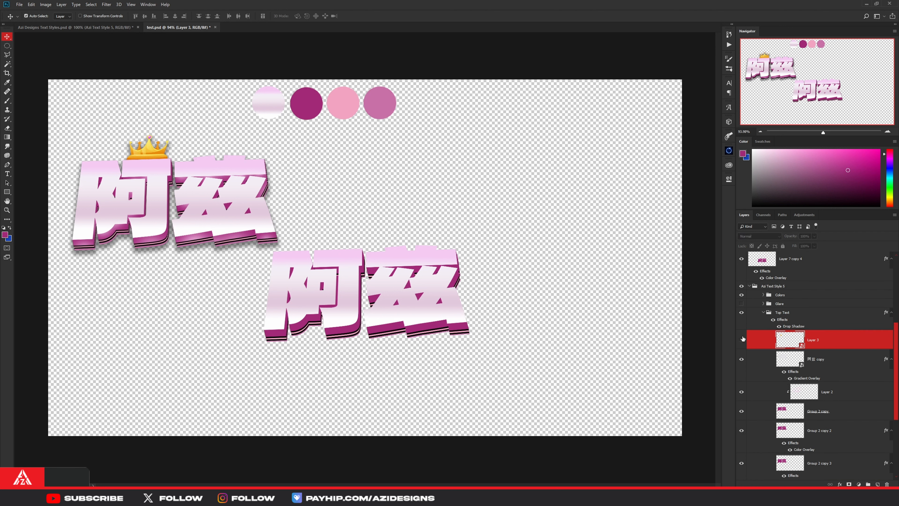
key(ctrl+j)
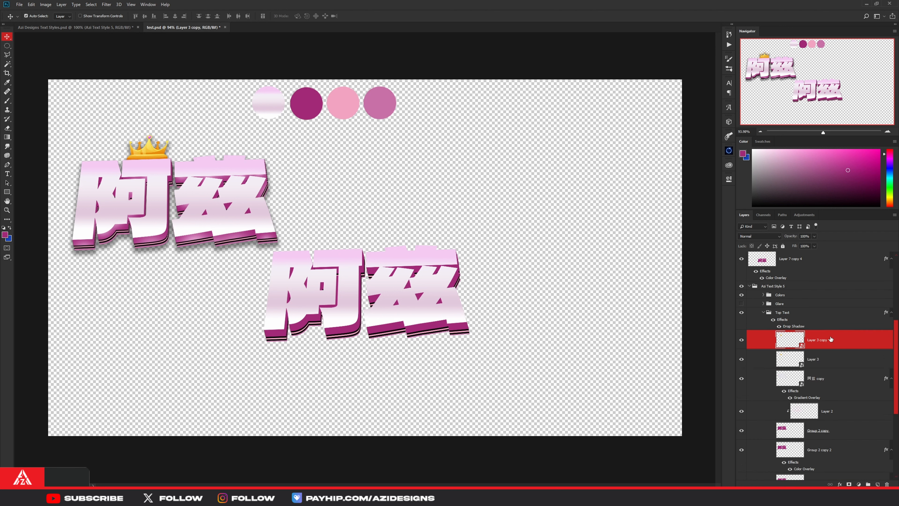
drag(828, 340, 805, 235)
drag(799, 249, 798, 251)
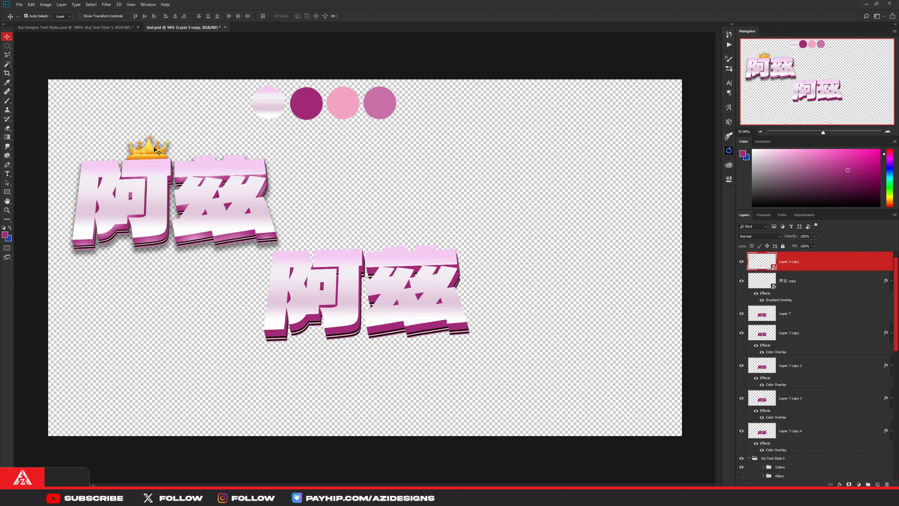
- Move the duplicated crown onto the upper edge of the first character of the new lettering, matching the reference
drag(157, 149, 337, 224)
scroll(341, 233, up, 6)
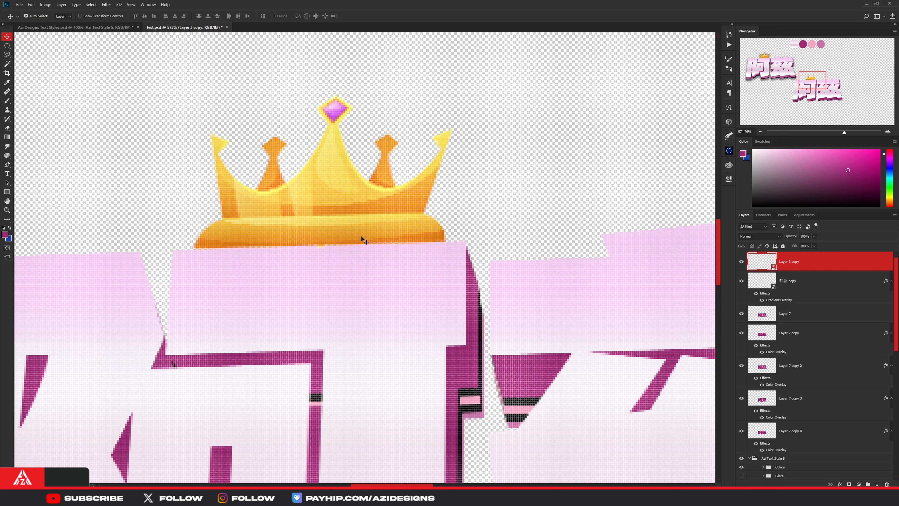
key(ctrl+0)
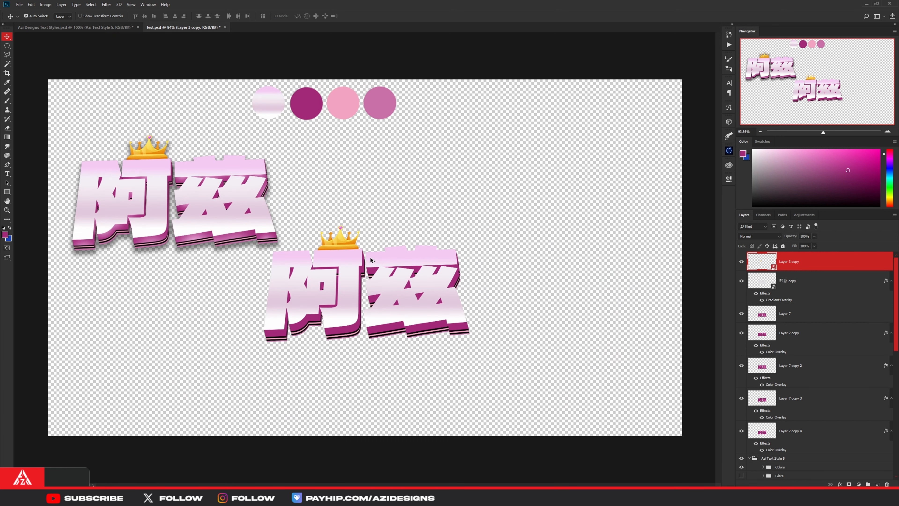
- Toggle the visibility of the reference's Top Text group to compare it with the new lettering, leaving it visible and collapsed
scroll(792, 306, down, 5)
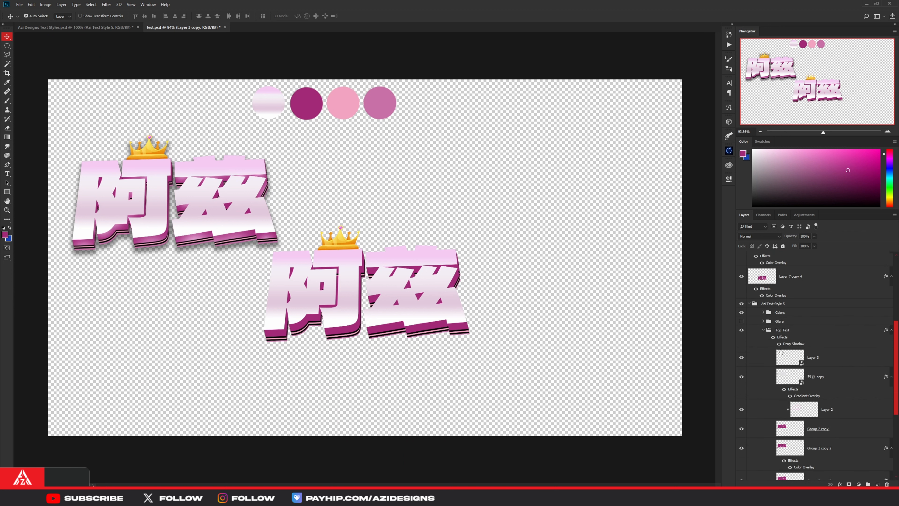
click(742, 331)
click(742, 331)
click(742, 331)
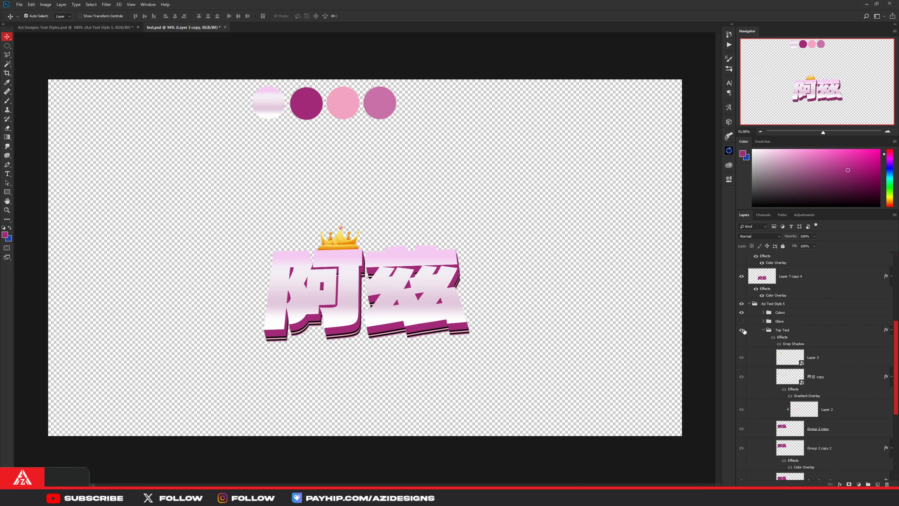
click(742, 330)
click(764, 330)
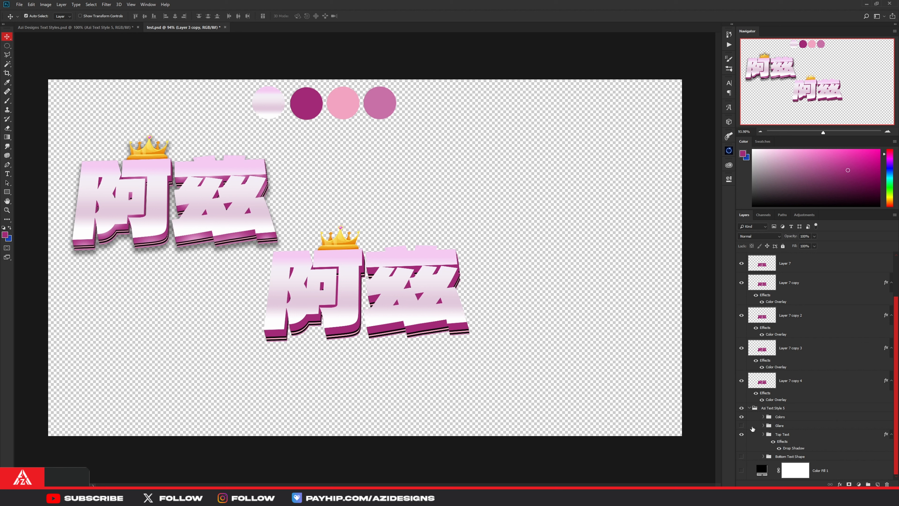
- Group the layers from Layer 3 copy down to Layer 7 copy 4 and name the group Top Text
click(789, 386)
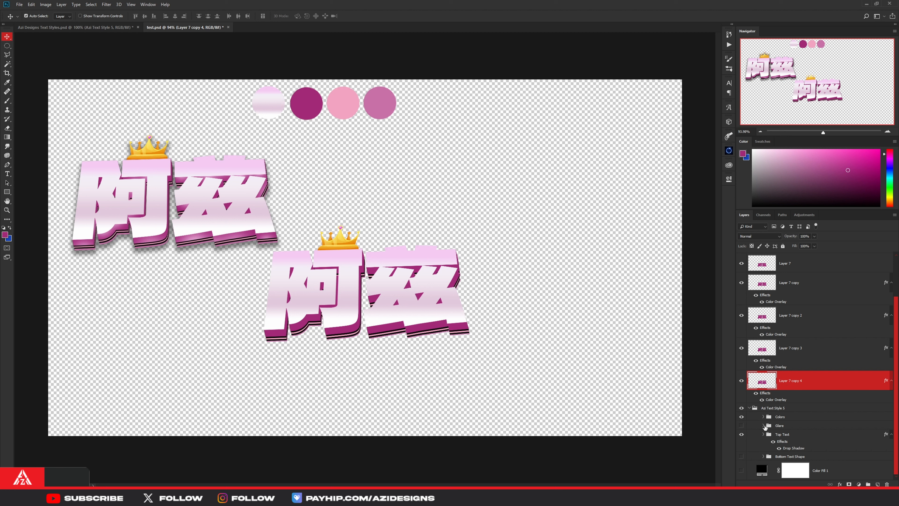
click(763, 434)
scroll(758, 363, down, 3)
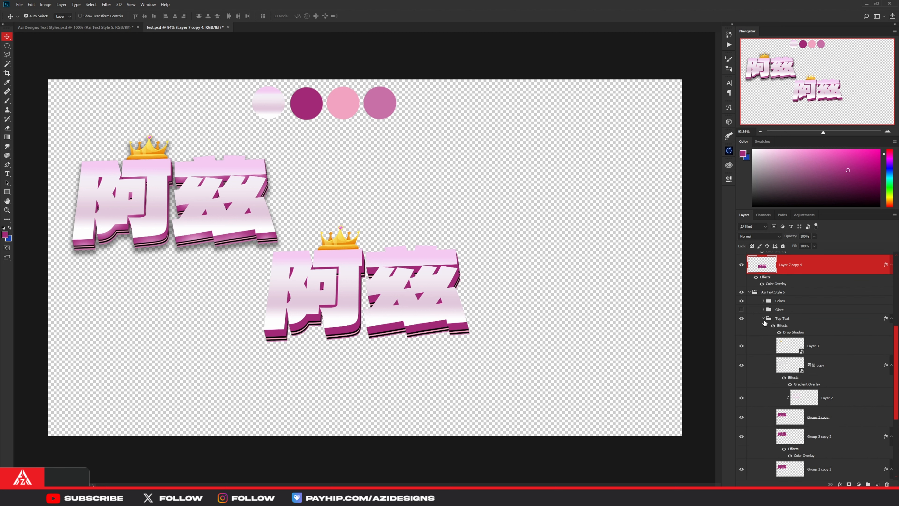
scroll(763, 323, up, 5)
shift+click(792, 261)
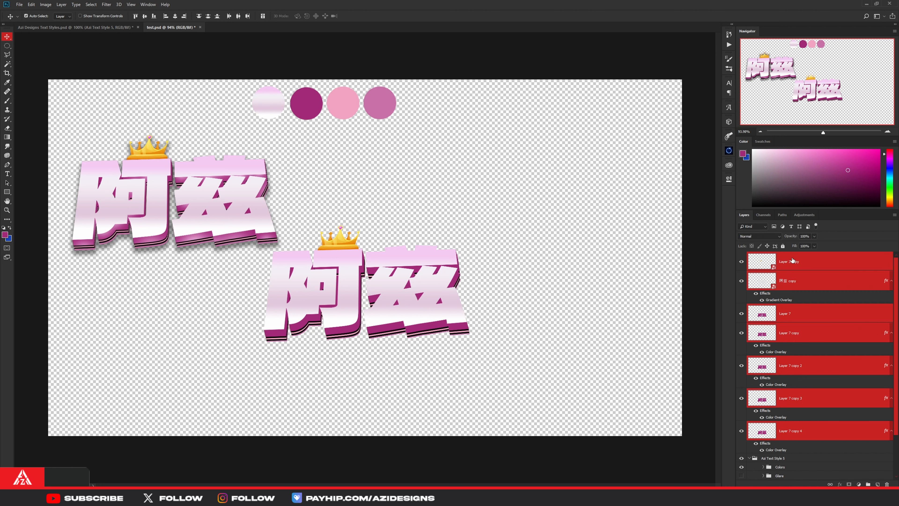
key(ctrl+g)
double_click(769, 256)
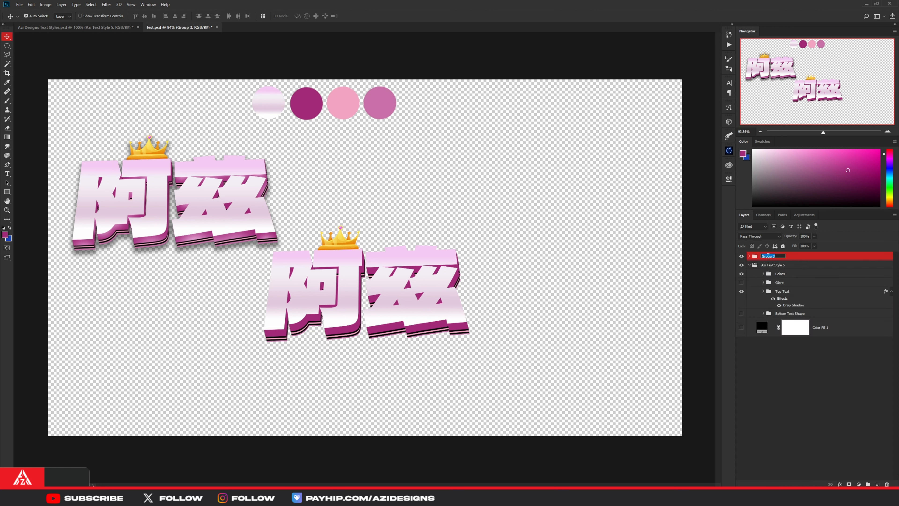
text(Top Text)
key(Return)
- Make the reference's Bottom Text Shape group visible and check its contents
click(742, 313)
click(742, 313)
click(741, 313)
click(766, 314)
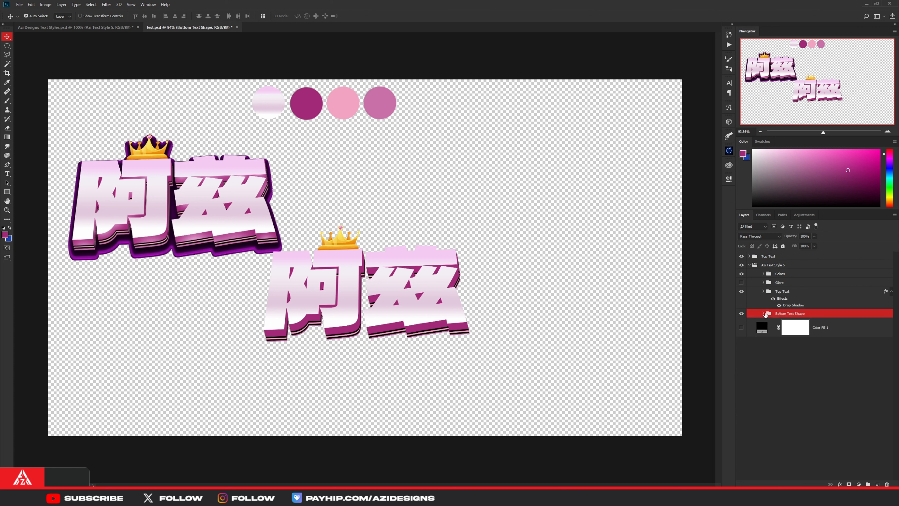
click(764, 314)
click(764, 313)
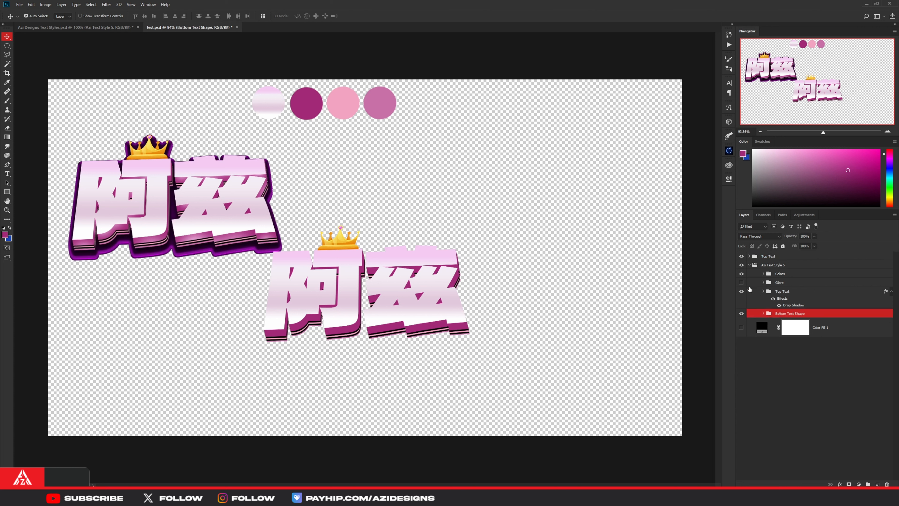
- Duplicate the new Top Text group, merge the duplicate into a single layer, and place it directly beneath the group
click(764, 256)
key(ctrl+j)
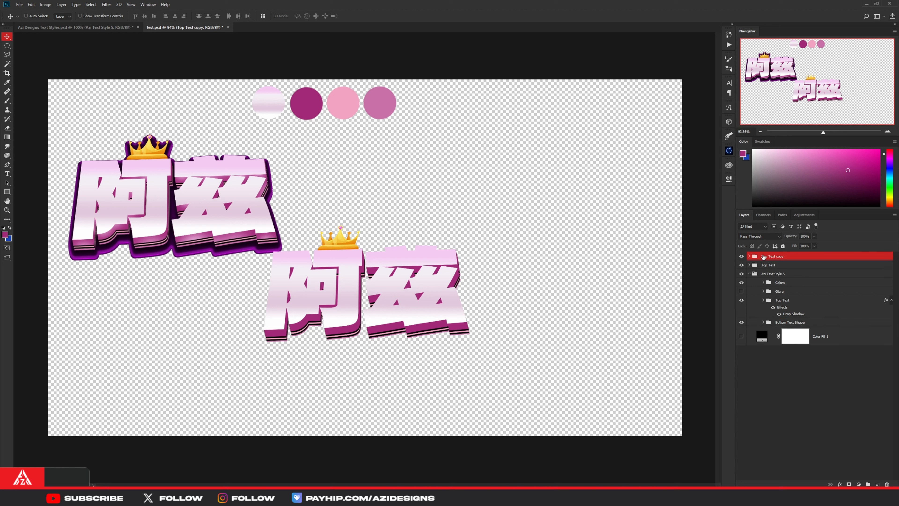
key(ctrl+e)
drag(793, 263, 789, 280)
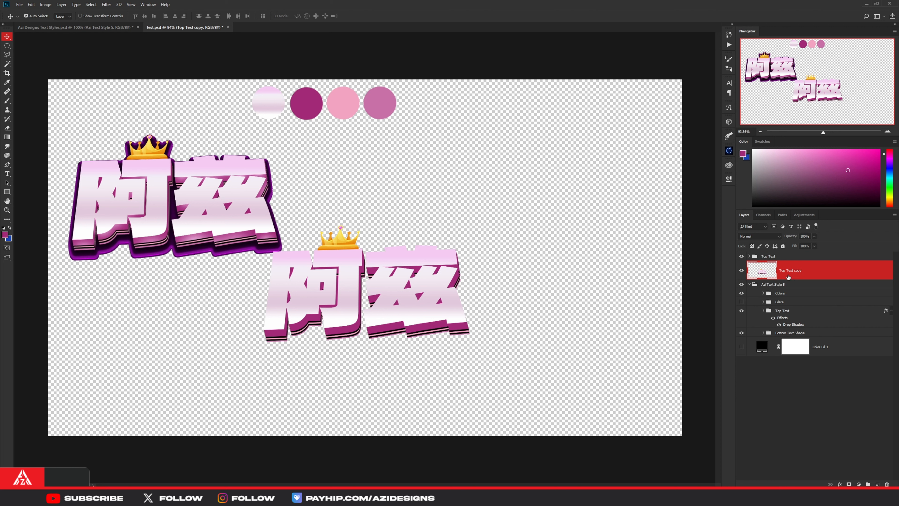
- Give Top Text copy a Color Overlay in a darker shade of the sampled magenta swatch, and rasterize its layer style
right_click(832, 275)
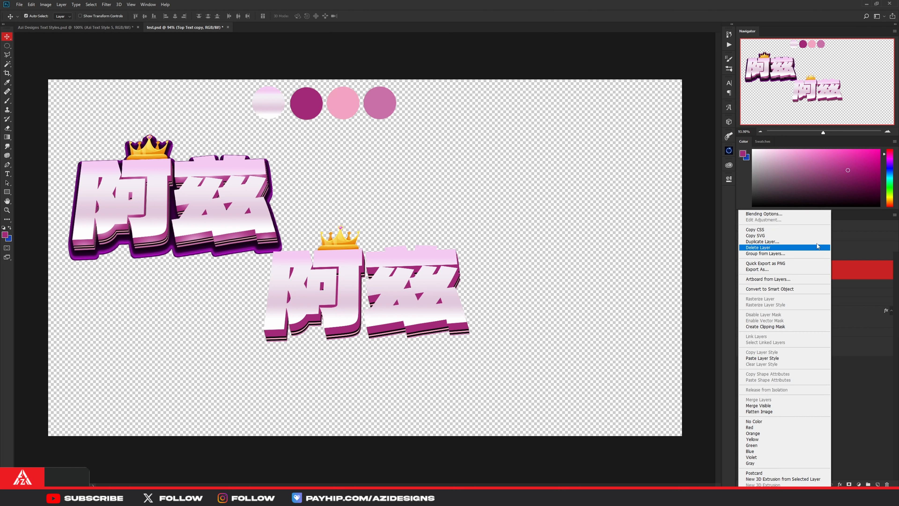
click(765, 214)
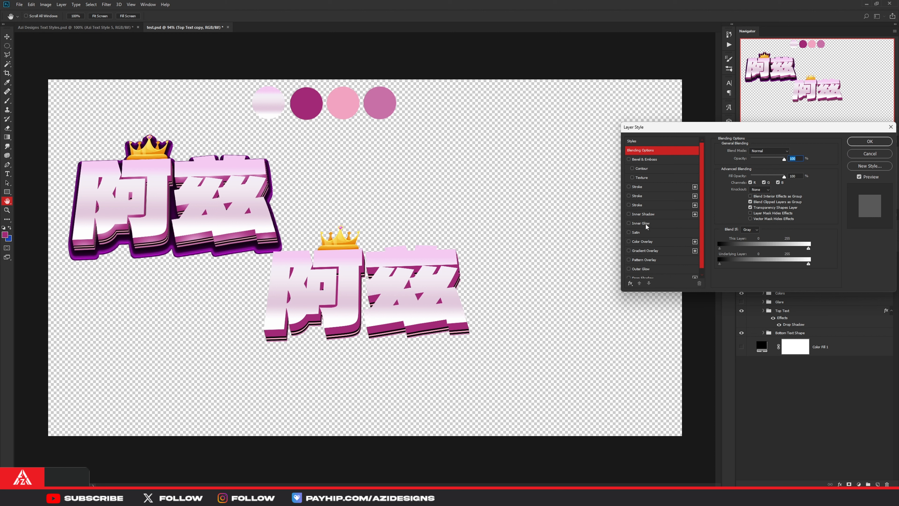
click(650, 242)
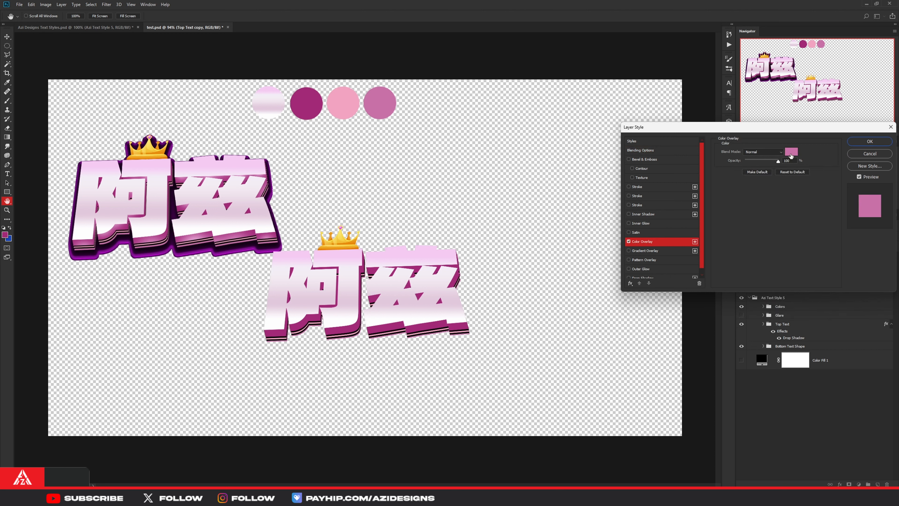
click(791, 153)
click(313, 109)
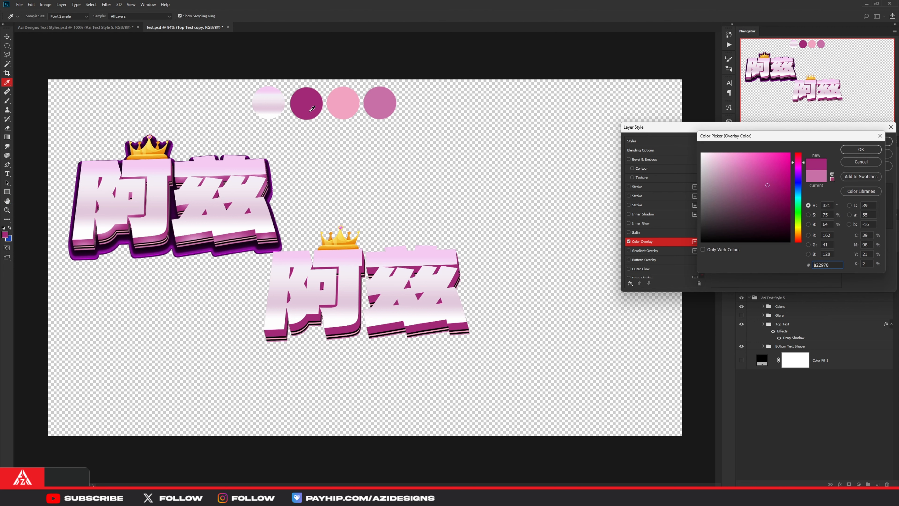
drag(768, 186, 770, 196)
click(861, 149)
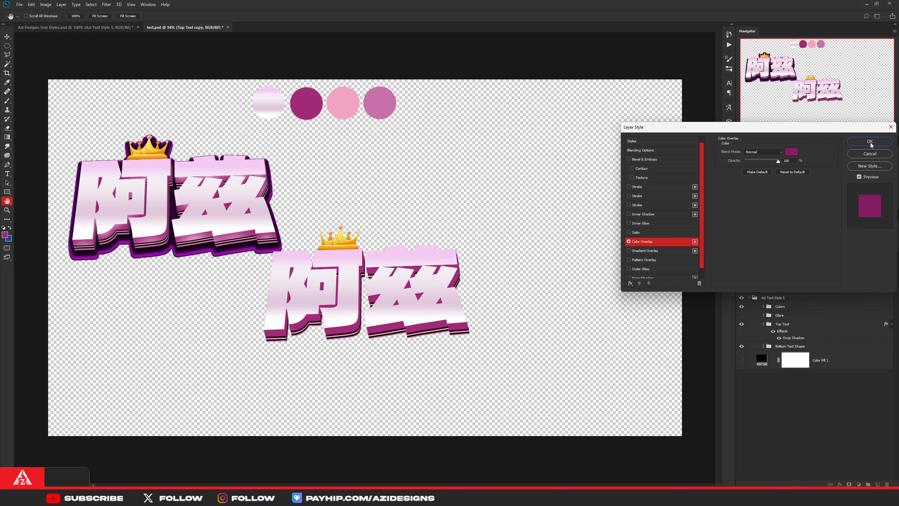
click(863, 142)
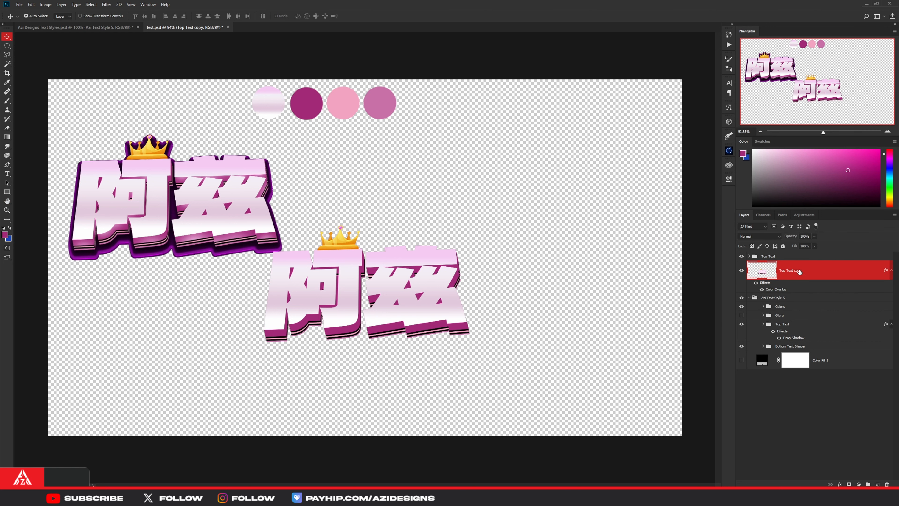
right_click(799, 272)
click(815, 305)
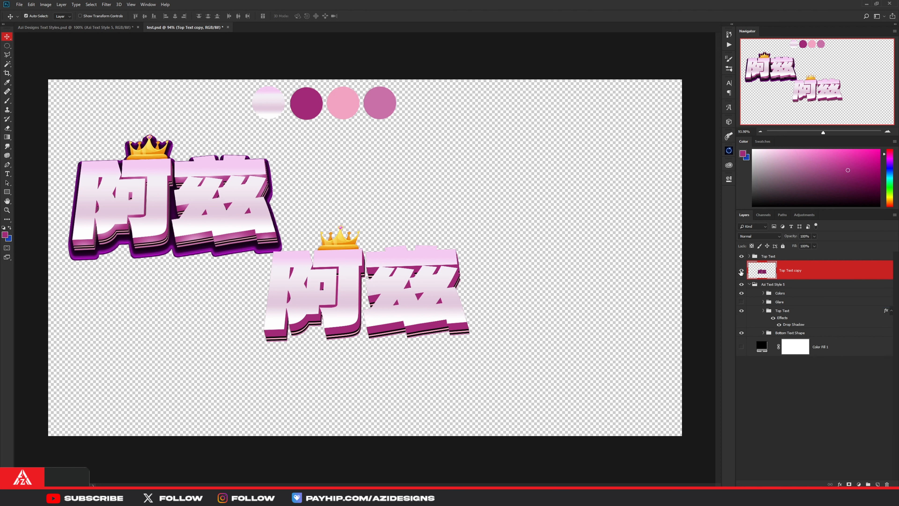
- Add a 15 px outside Stroke to the Top Text copy layer
right_click(797, 272)
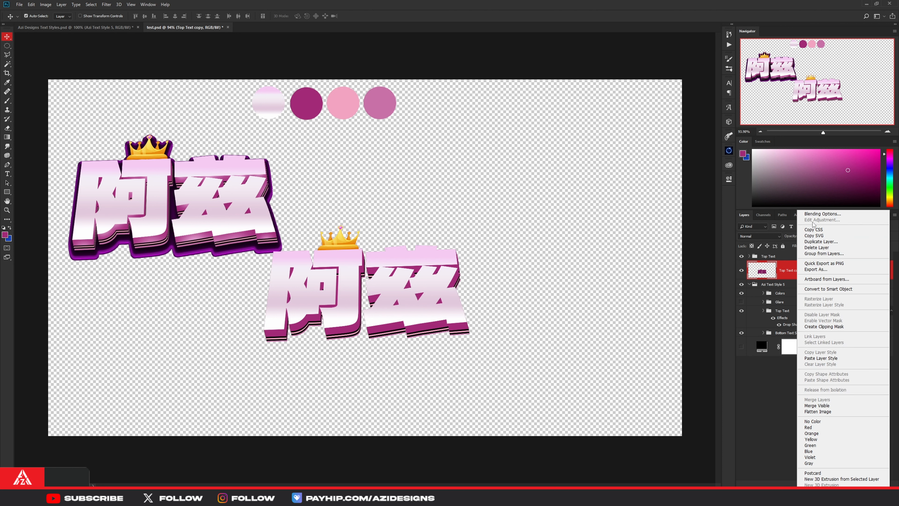
click(814, 214)
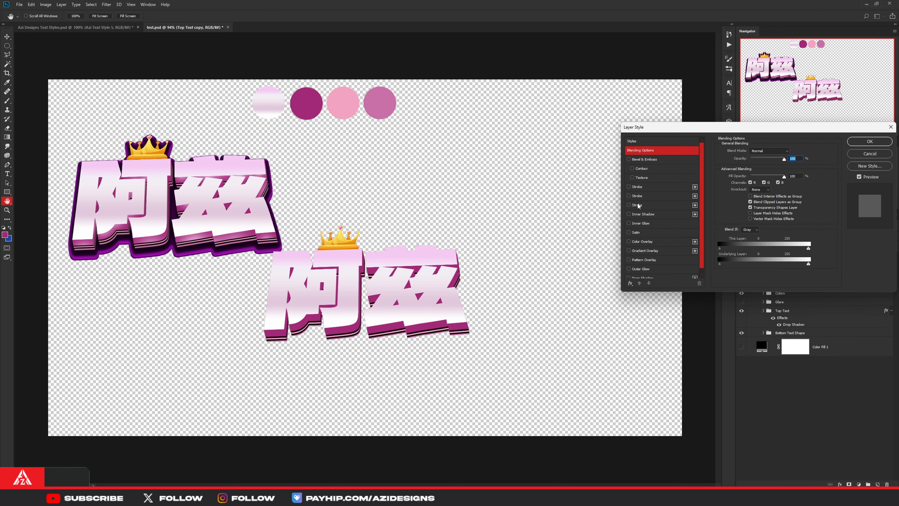
click(637, 195)
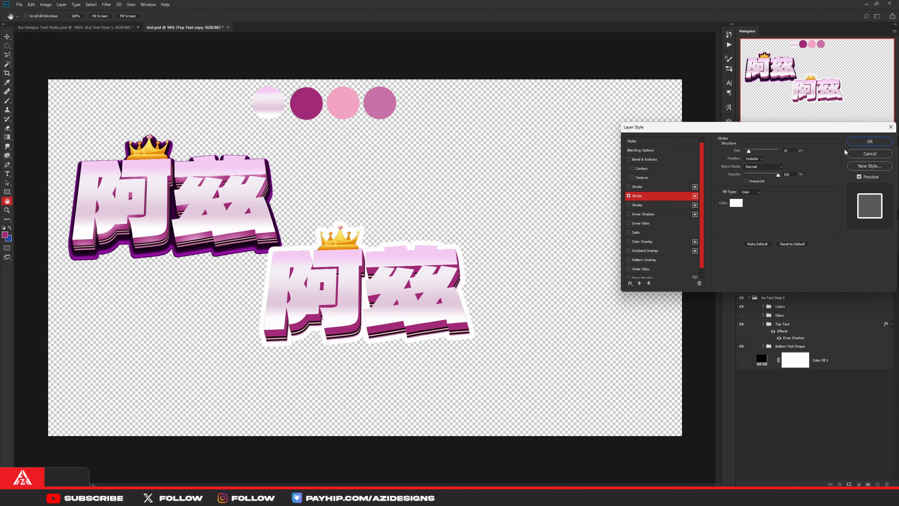
click(860, 142)
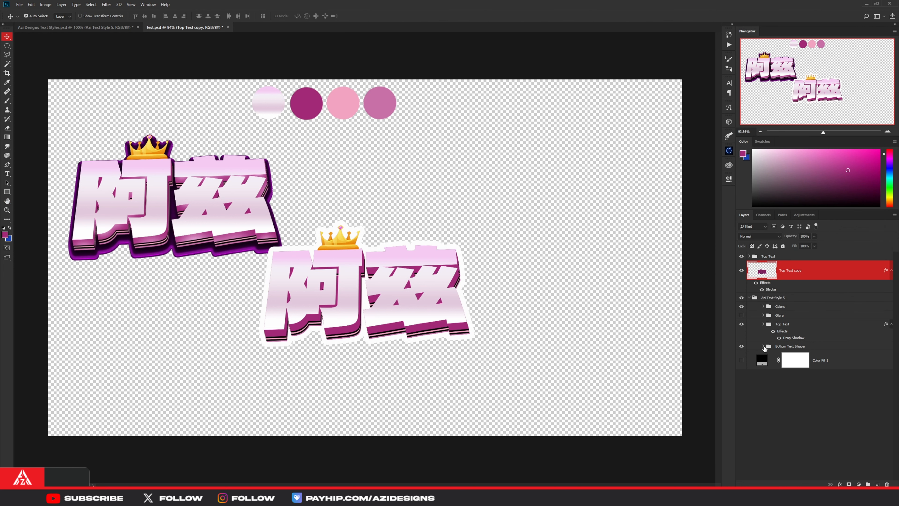
- Expand the reference's Bottom Text Shape group and toggle Group 1 copy to examine how its outline layers are built
click(764, 346)
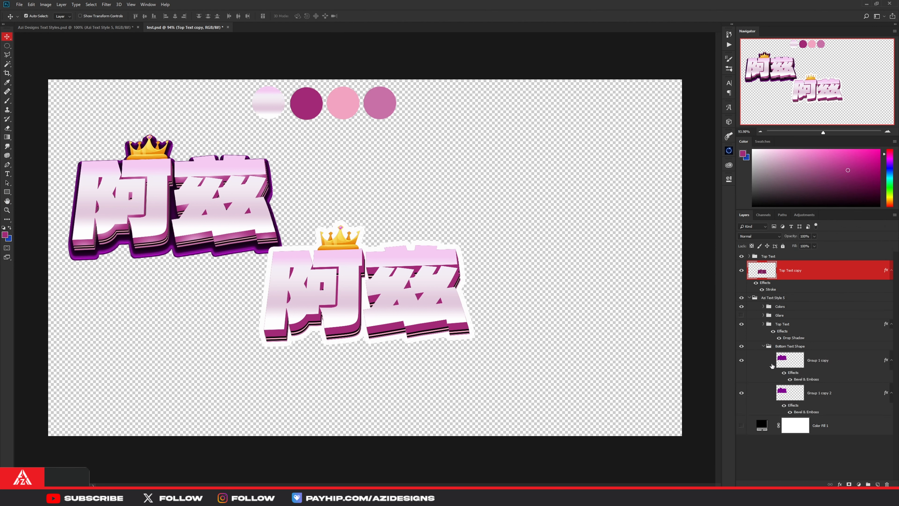
click(741, 359)
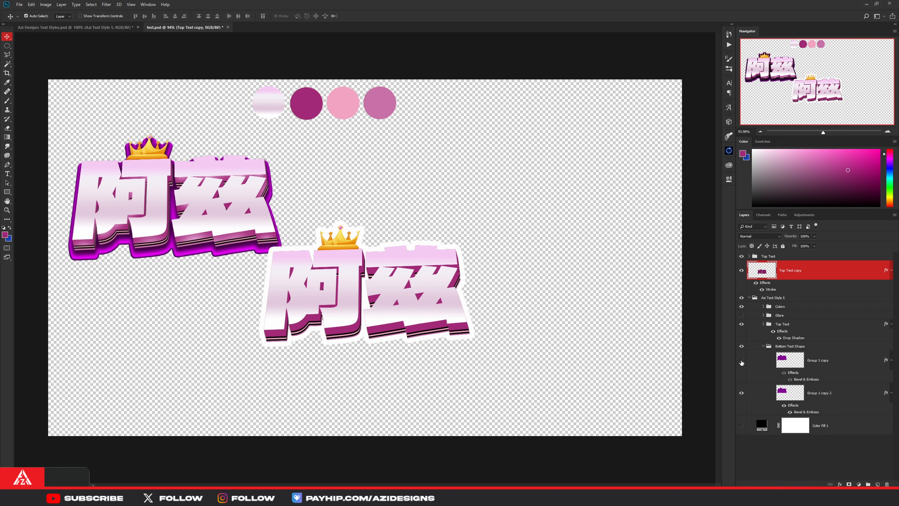
click(742, 360)
click(742, 361)
click(742, 361)
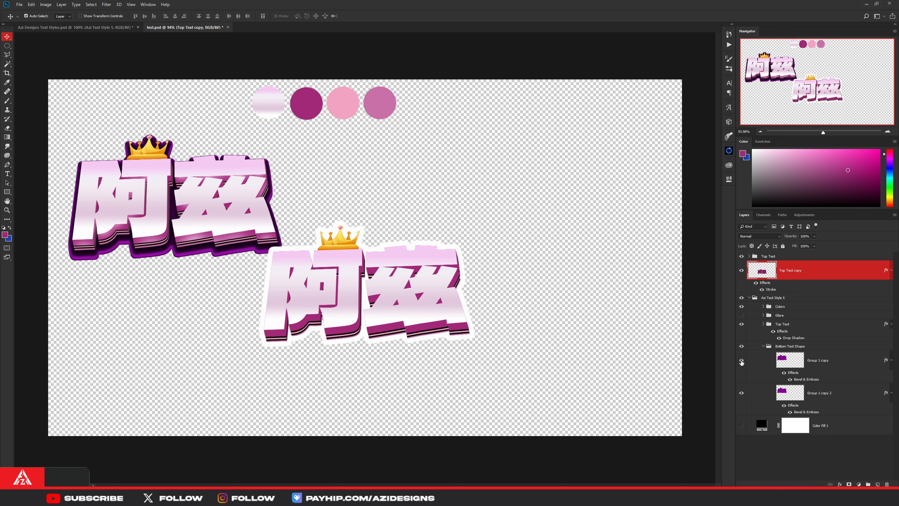
click(742, 362)
click(742, 362)
- Try rasterizing the layer style of Top Text copy, check the layer, and undo the rasterization
right_click(821, 275)
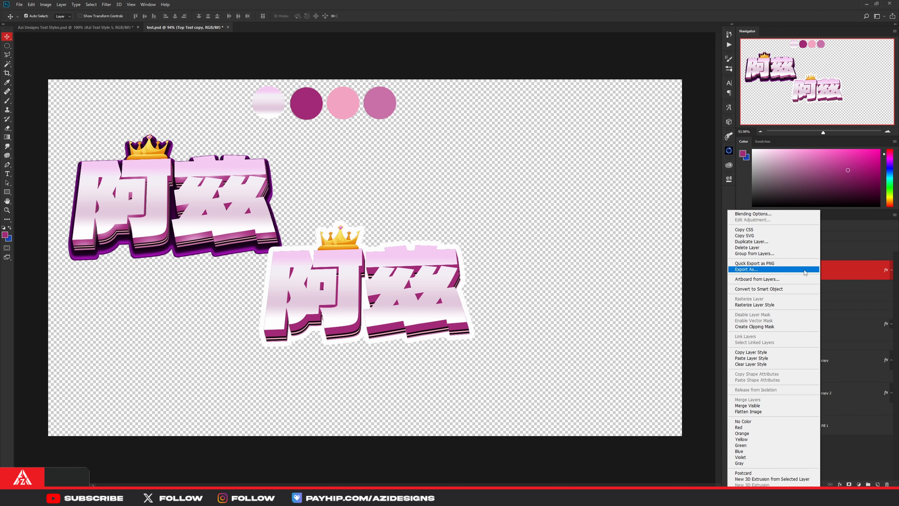
click(773, 306)
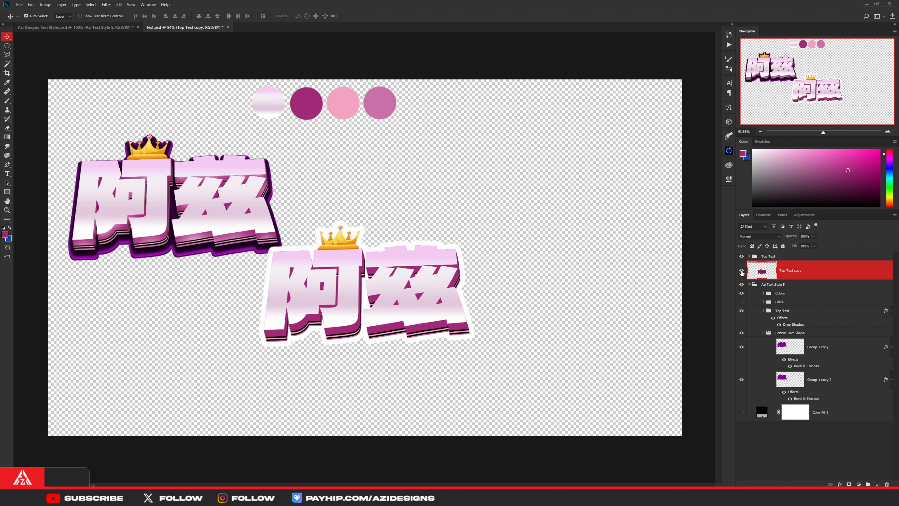
click(742, 271)
click(742, 271)
key(ctrl+z)
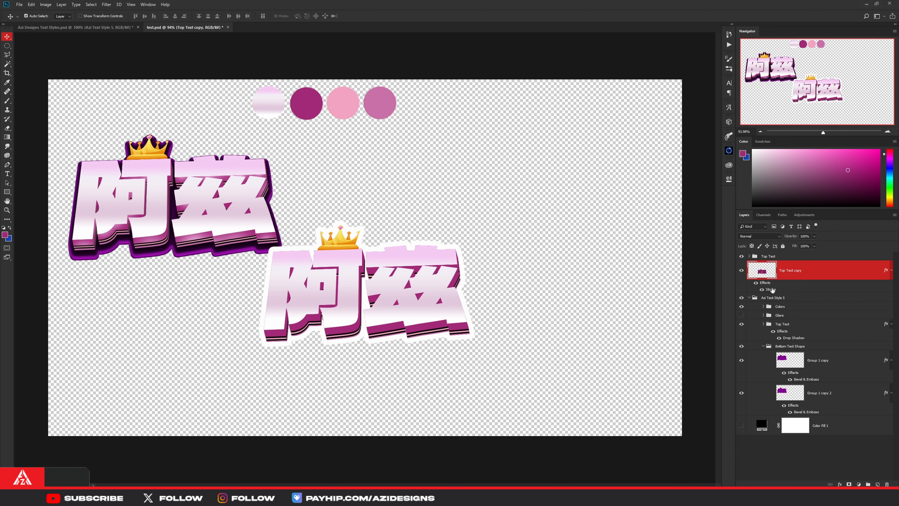
- Set the Stroke color of Top Text copy to purple #7a1088, sampled from the reference lettering's outline
double_click(772, 289)
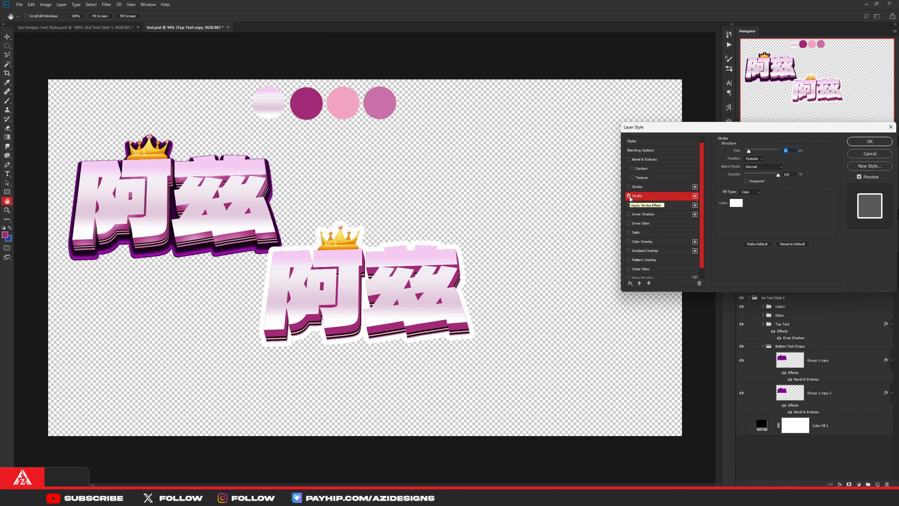
click(736, 202)
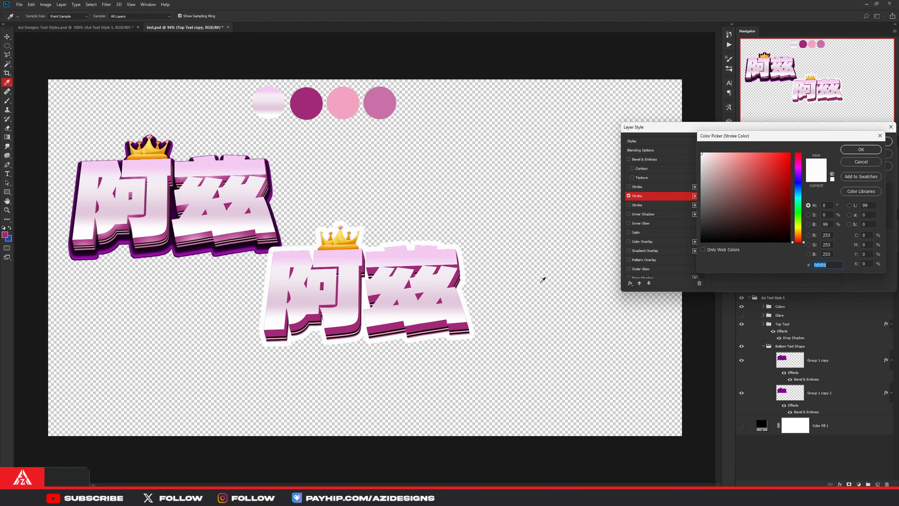
click(311, 101)
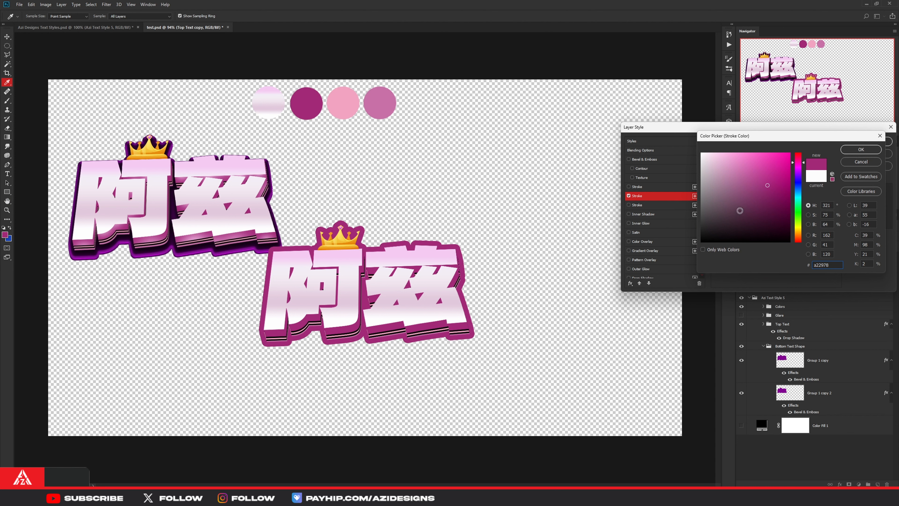
drag(774, 191, 770, 203)
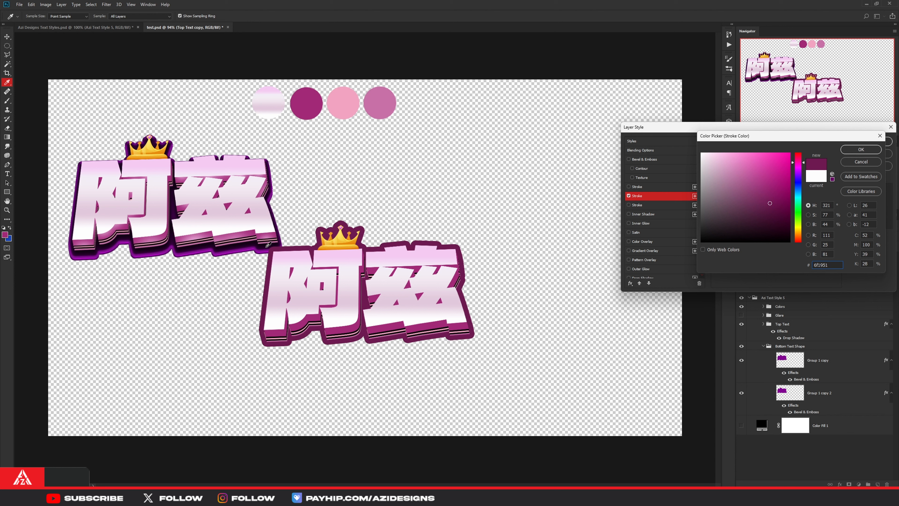
click(236, 248)
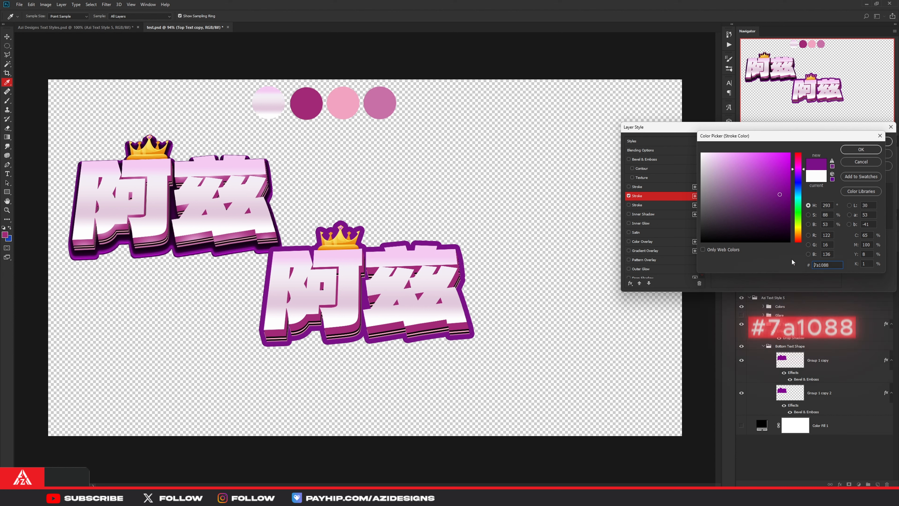
click(862, 149)
click(858, 141)
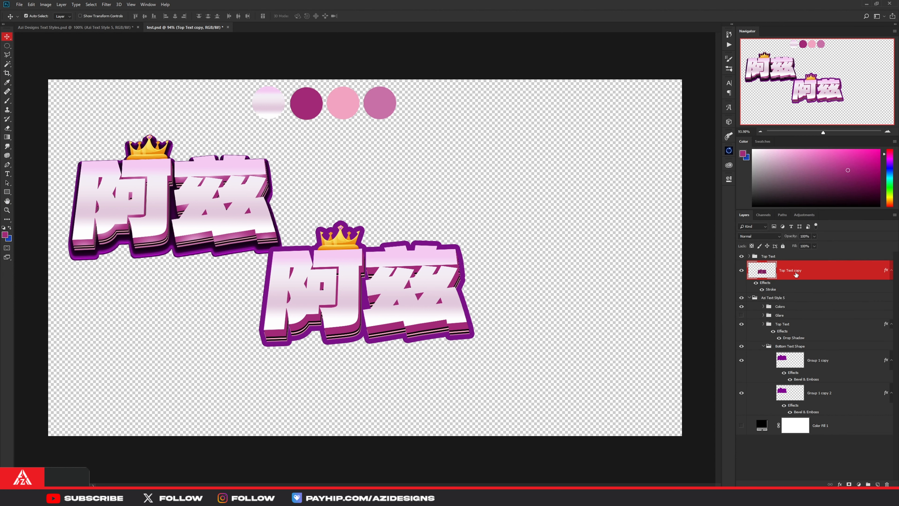
- Rasterize the layer style of the Top Text copy layer so its purple stroke becomes part of the layer
right_click(822, 271)
click(768, 305)
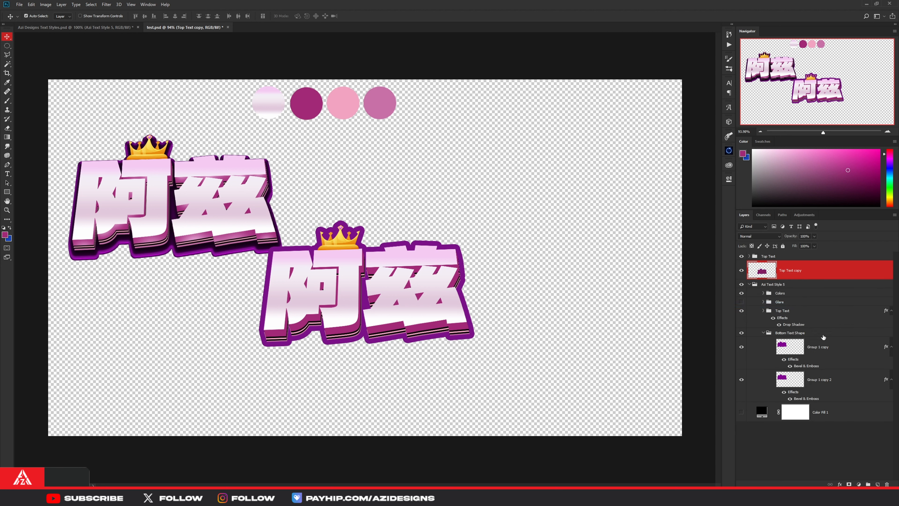
click(828, 350)
click(801, 285)
click(802, 270)
right_click(814, 273)
click(753, 214)
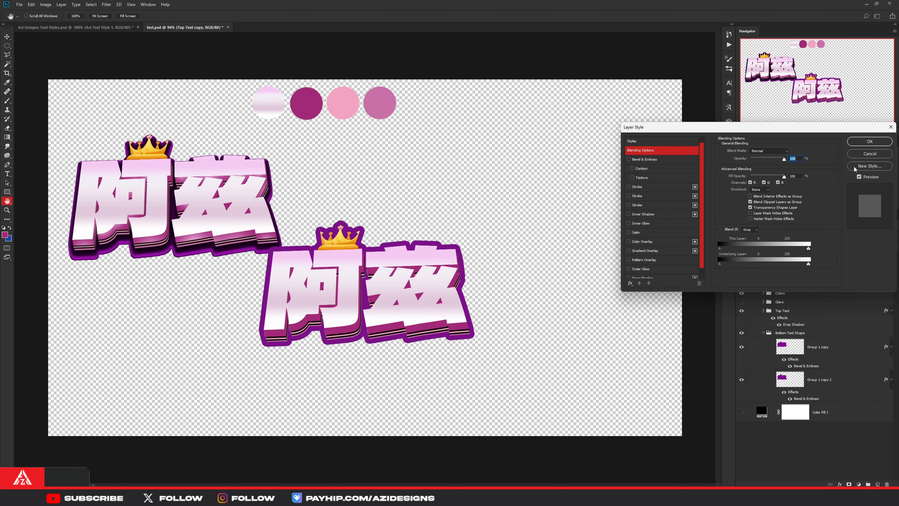
click(869, 156)
- Copy the layer style of the reference's Group 1 copy and paste it onto Top Text copy
right_click(819, 348)
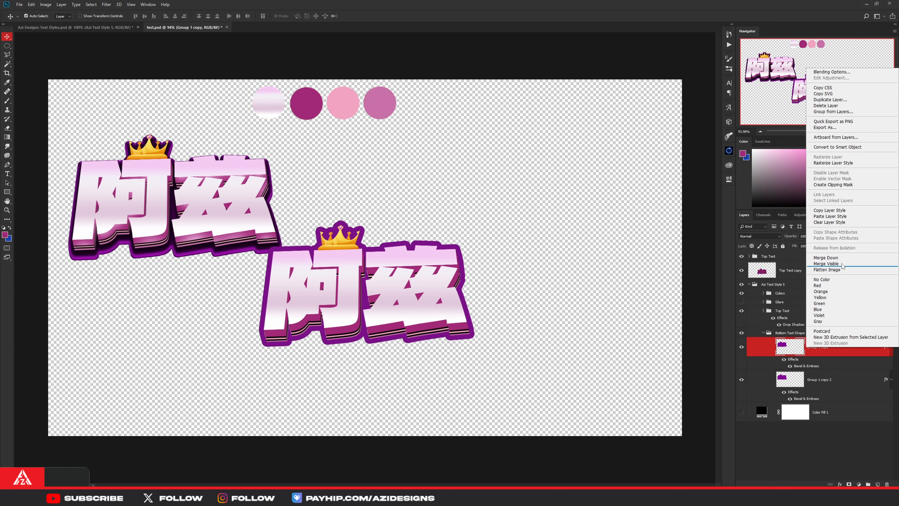
click(840, 210)
right_click(804, 271)
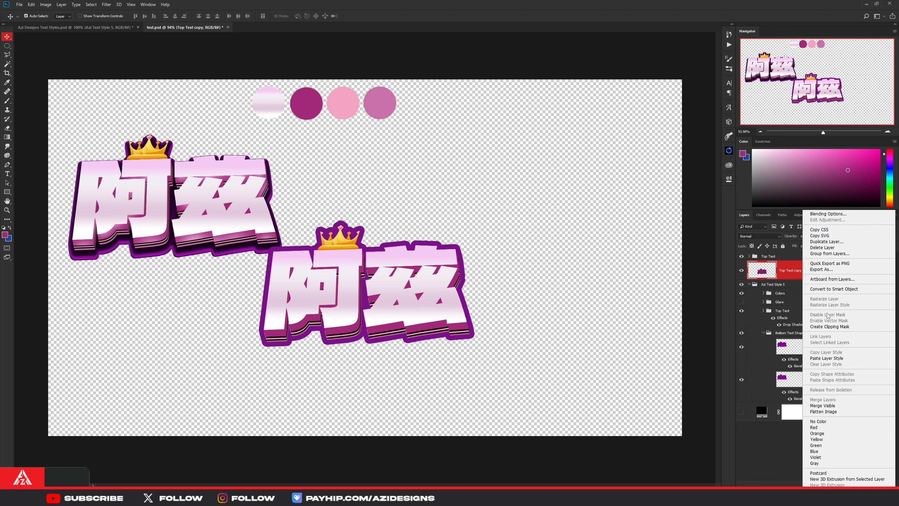
click(827, 358)
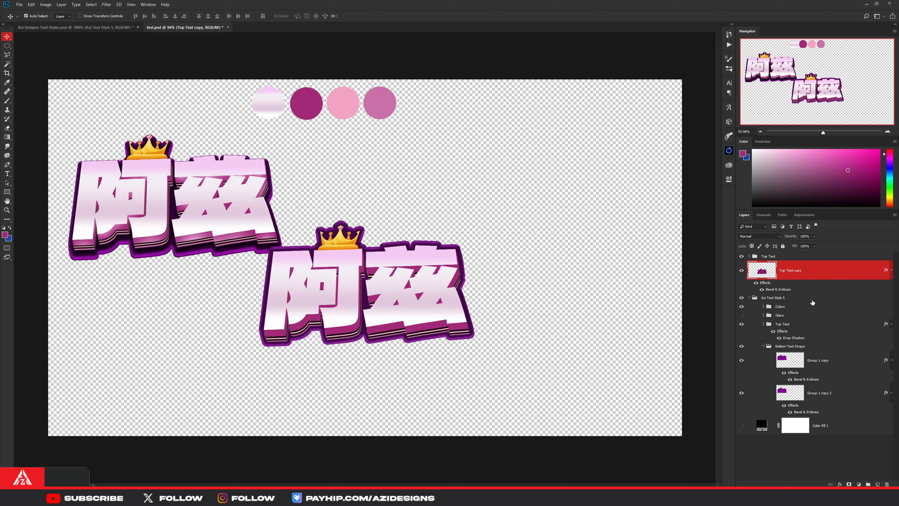
- Examine the Bevel & Emboss settings of Top Text copy, including its structure, gloss contour choices and shading values
right_click(813, 292)
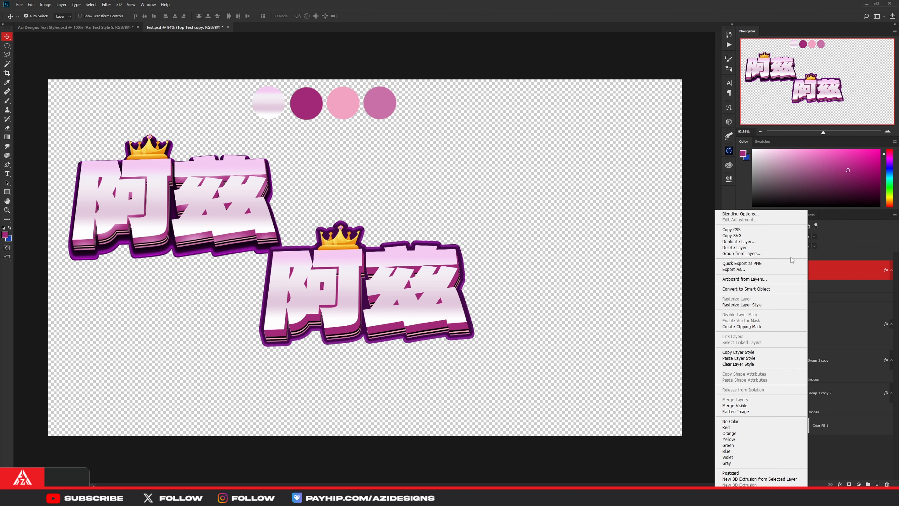
click(759, 214)
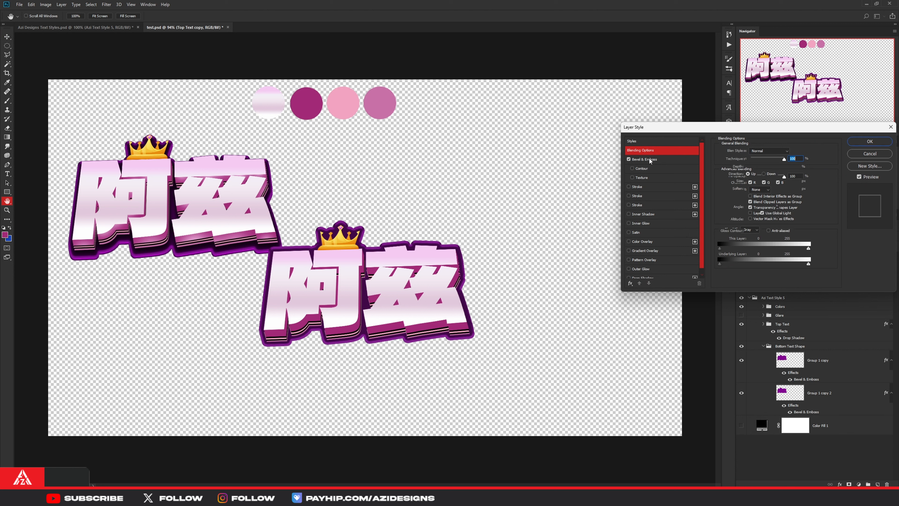
click(650, 158)
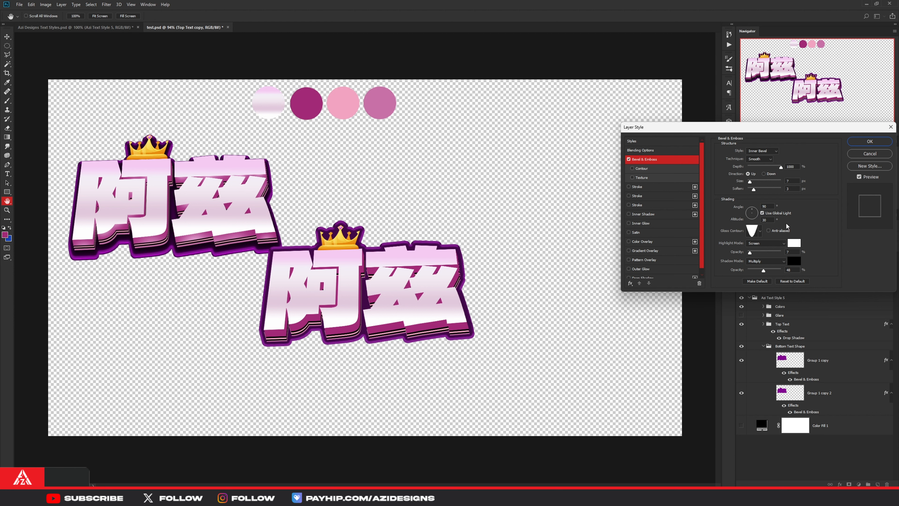
click(761, 231)
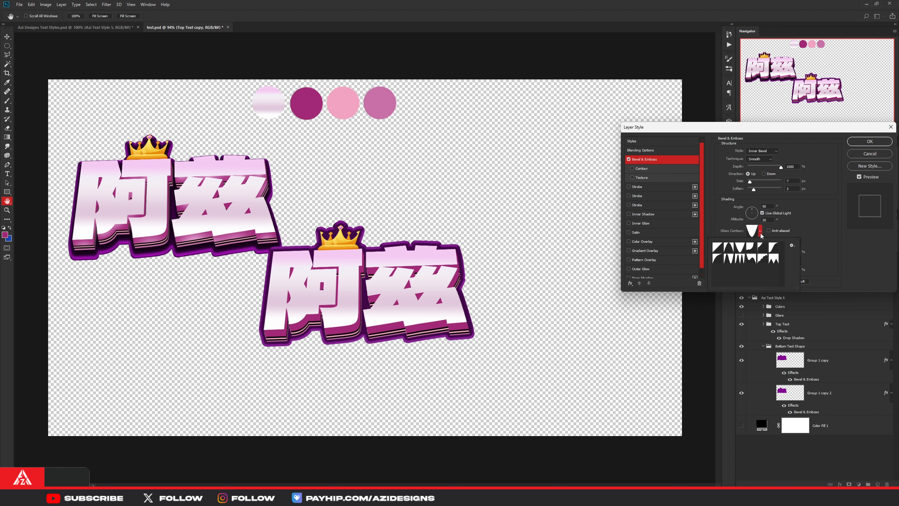
click(742, 249)
click(817, 223)
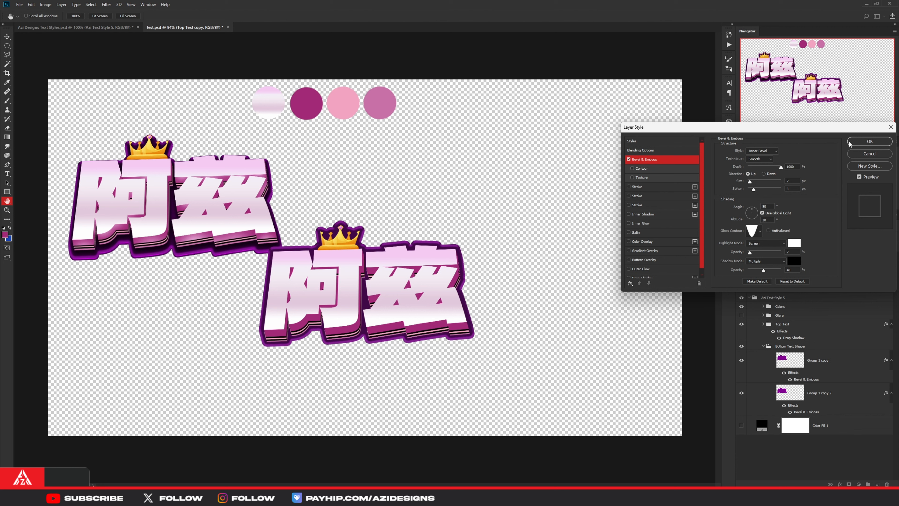
click(858, 142)
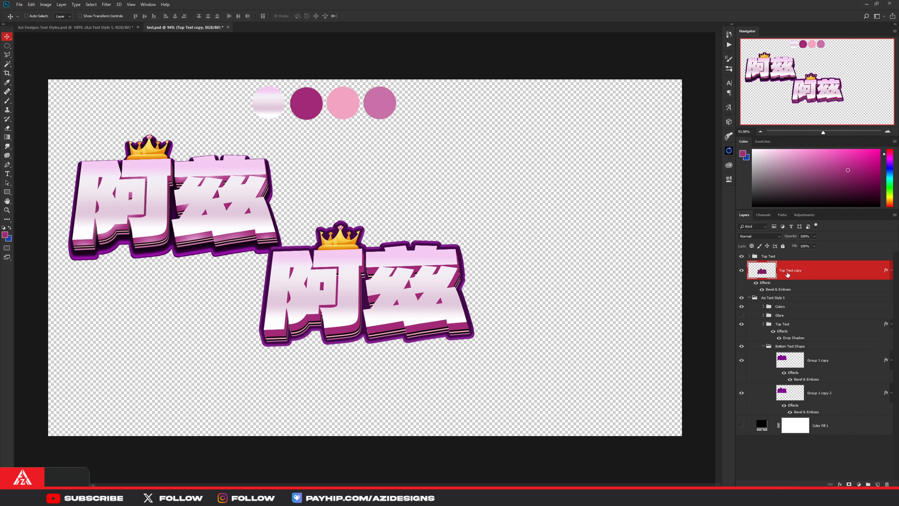
- Duplicate Top Text copy, place the duplicate beneath it in the layer stack, and offset it slightly down and right
key(ctrl+j)
drag(788, 274, 798, 325)
key(ctrl+t)
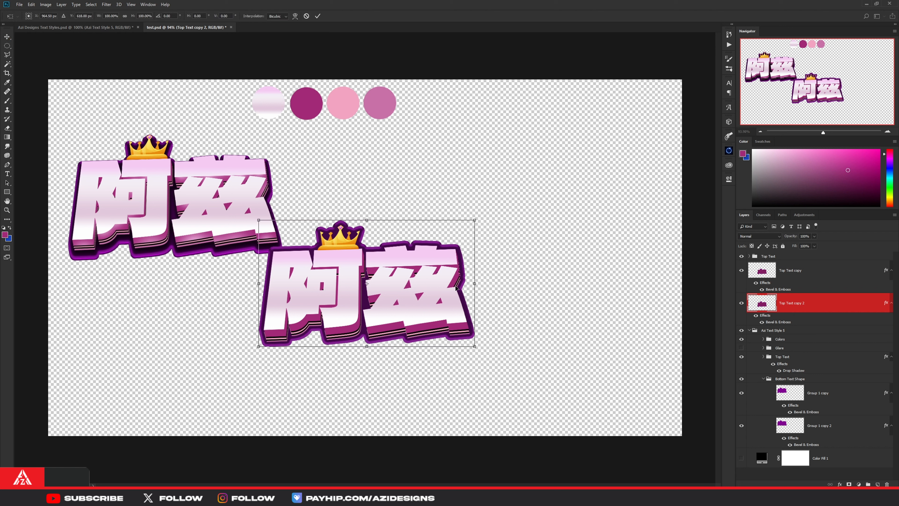
drag(456, 288, 458, 290)
click(318, 15)
- Copy the layer style of the reference's Group 1 copy 2 and paste it onto Top Text copy 2
right_click(850, 427)
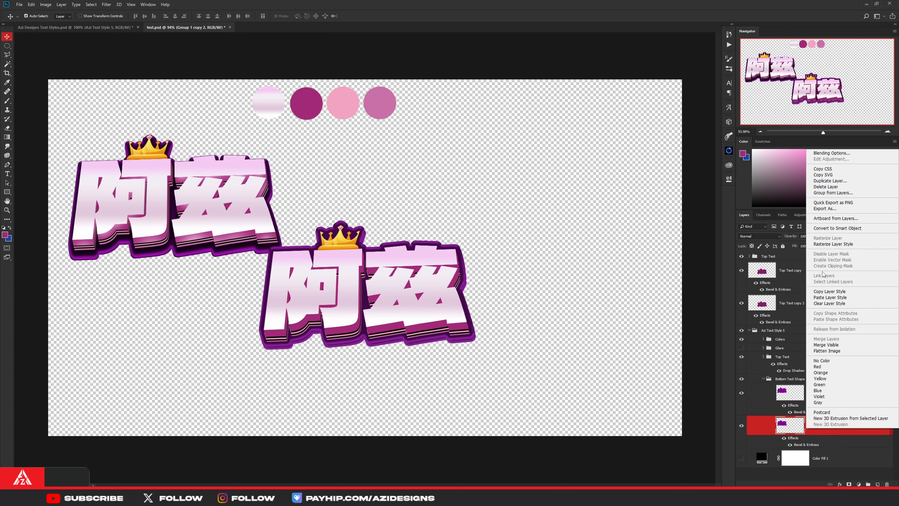
click(834, 298)
click(801, 307)
right_click(802, 307)
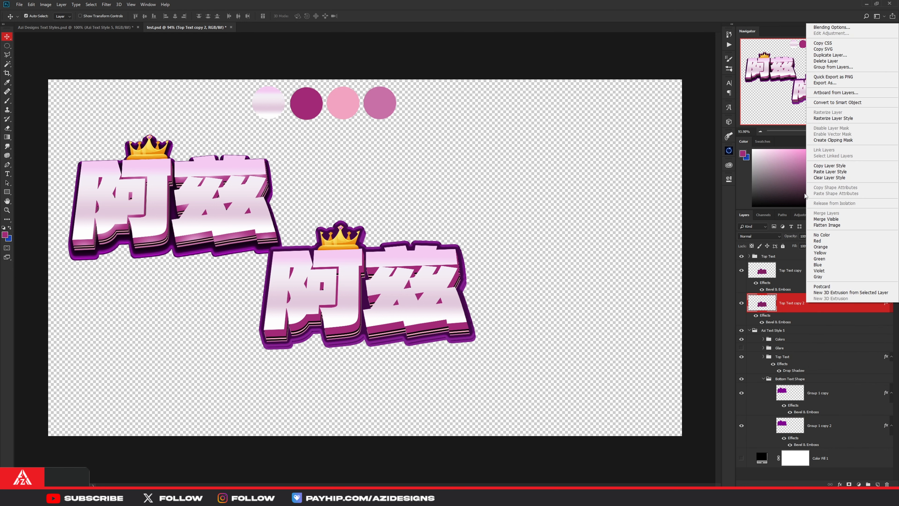
click(819, 172)
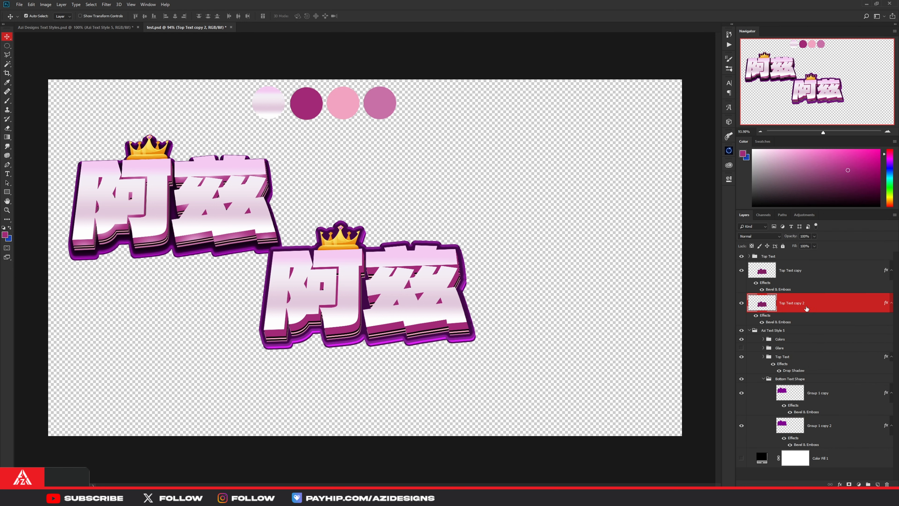
- Inspect the two bevelled outline layers along the new lettering's lower edge and around its crown
scroll(426, 356, up, 1)
scroll(437, 350, up, 3)
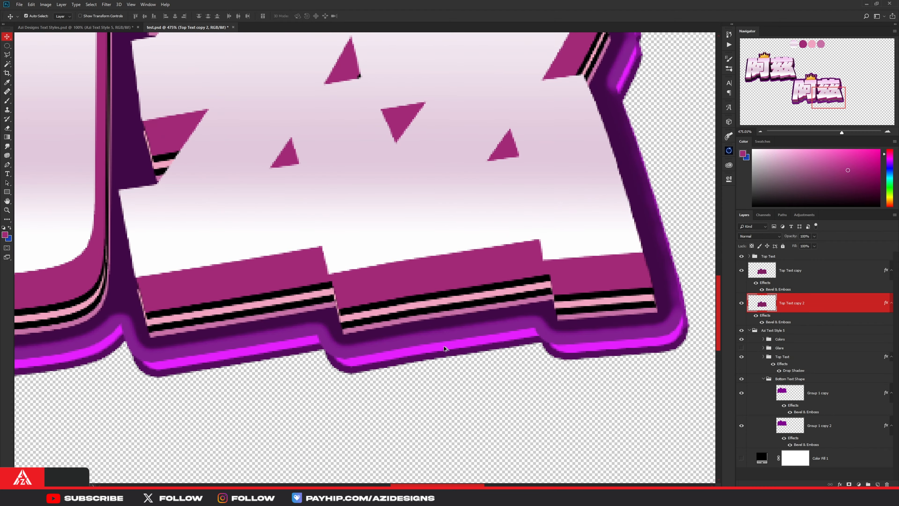
drag(448, 348, 450, 348)
scroll(451, 347, down, 6)
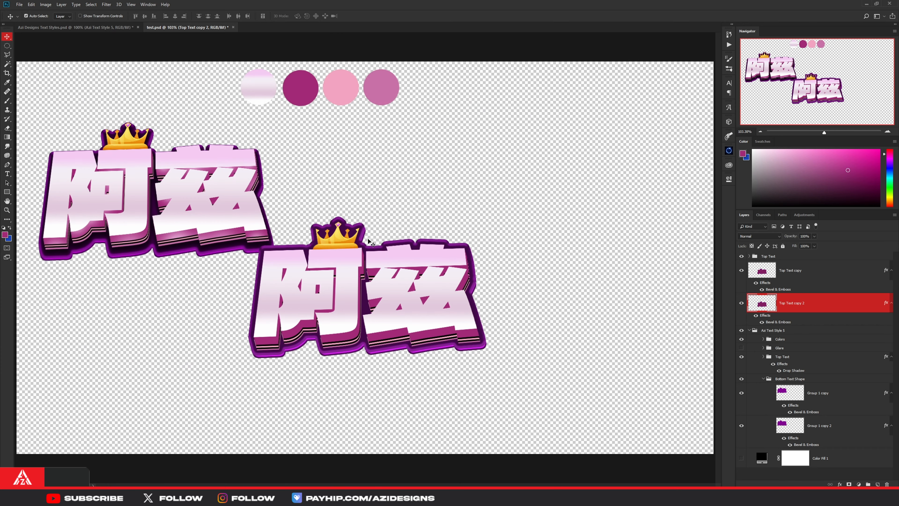
drag(364, 233, 383, 239)
scroll(351, 231, up, 5)
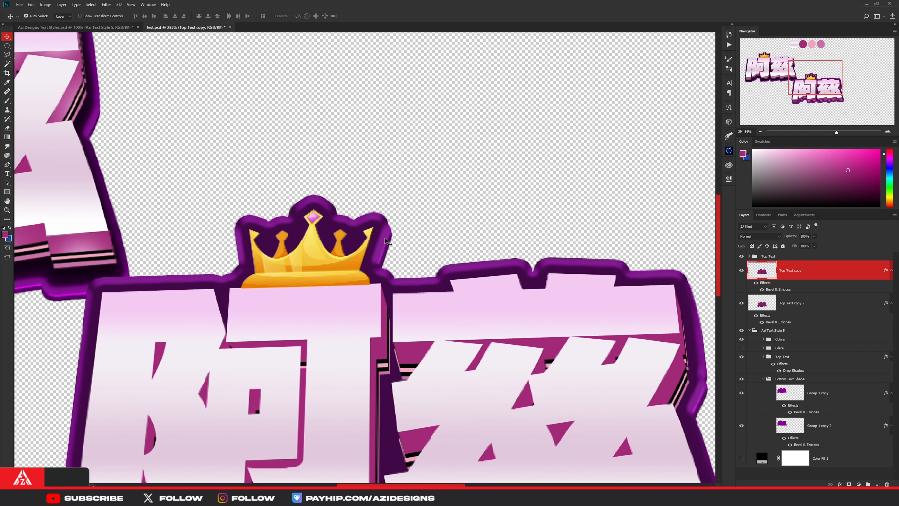
scroll(381, 239, down, 3)
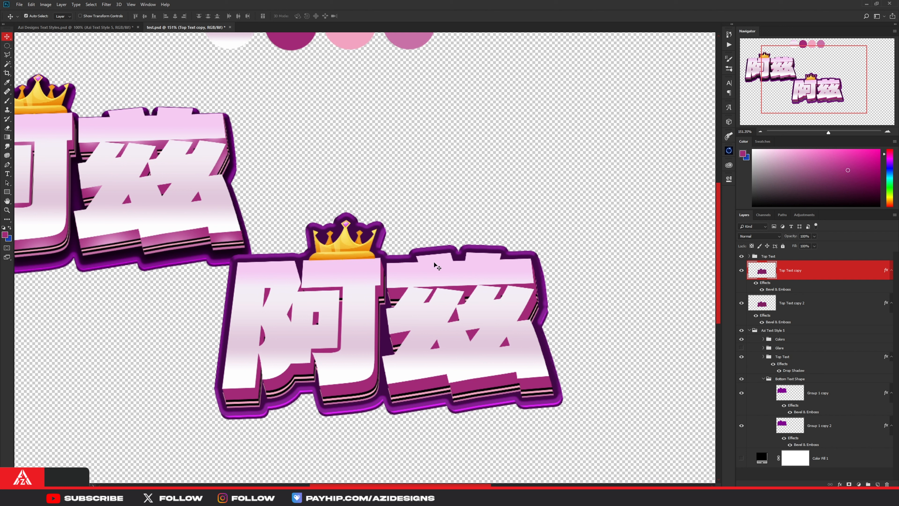
- Try nudging Top Text copy 2 by one pixel to test its offset from the outline layer above
click(795, 311)
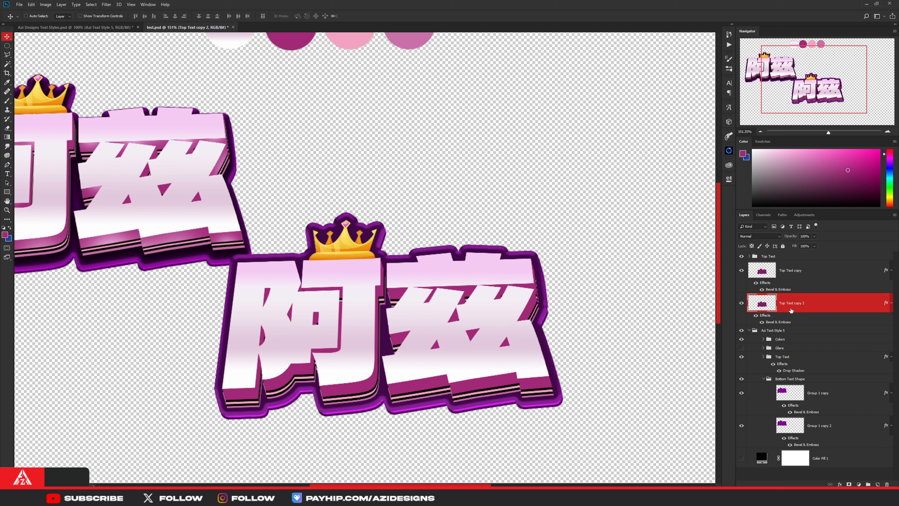
key(ctrl+t)
key(Down)
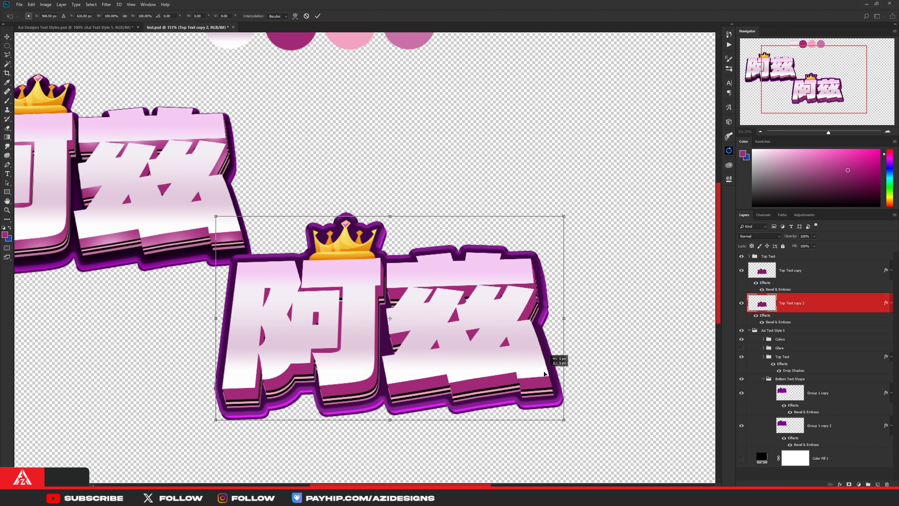
key(Up)
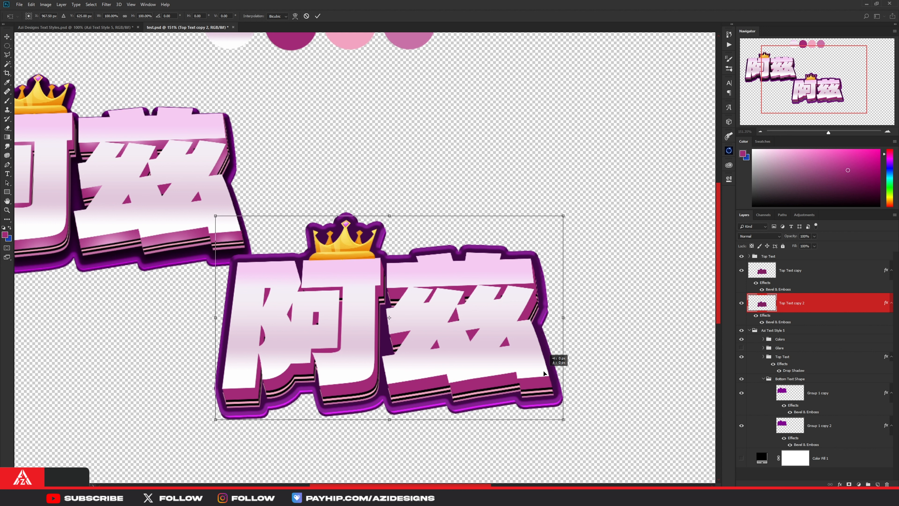
key(Down)
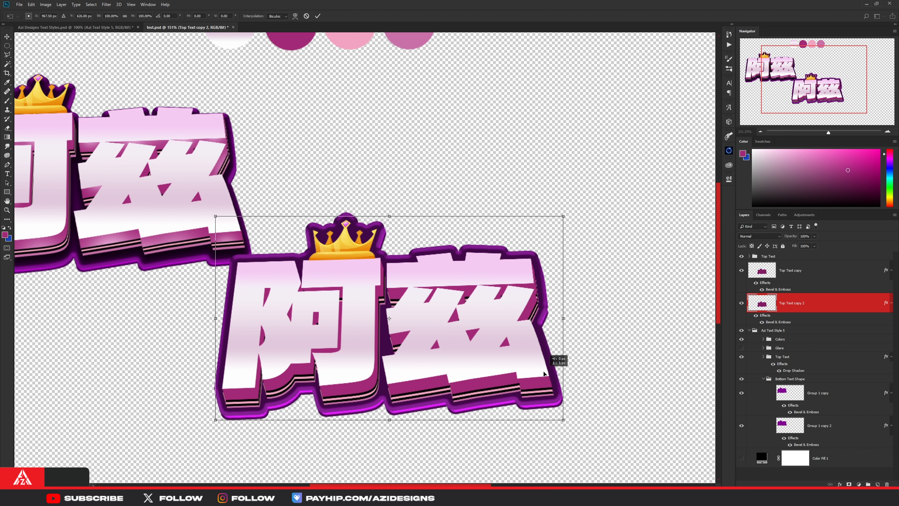
key(Up)
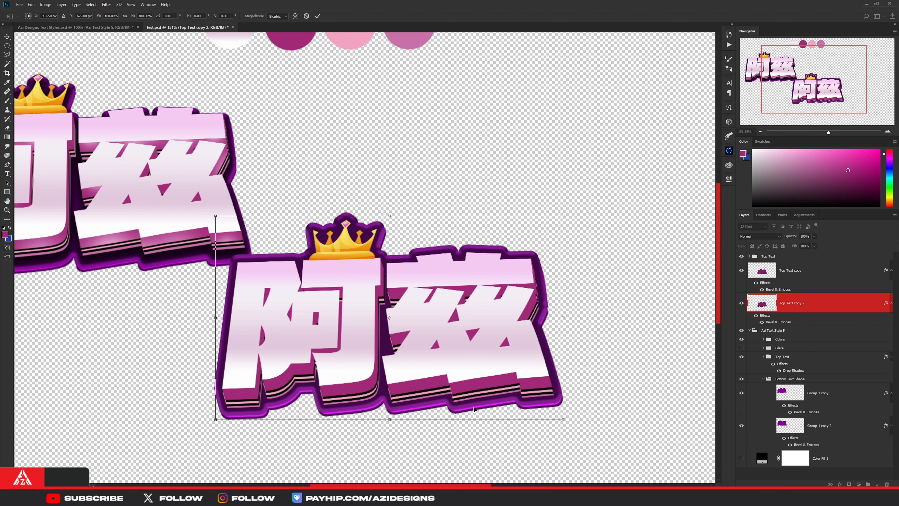
click(318, 16)
key(ctrl+0)
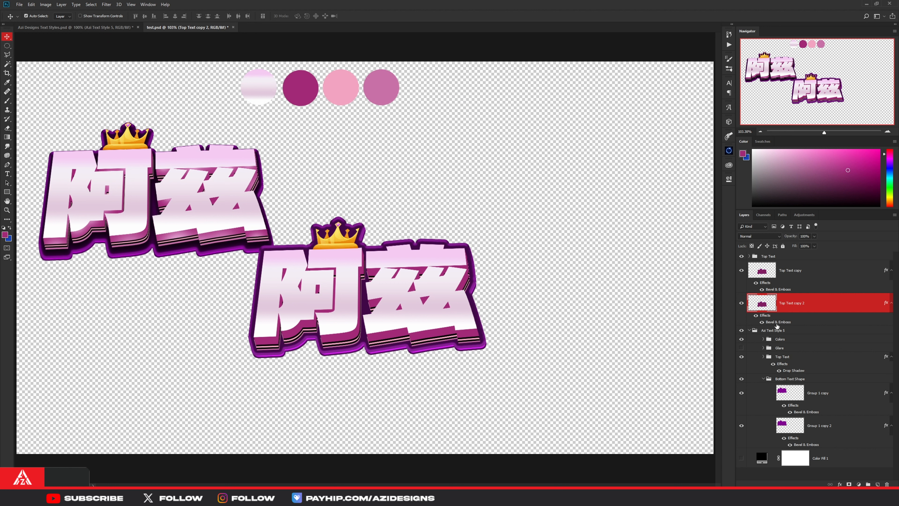
- Examine the Bevel & Emboss settings of Top Text copy 2, including its gloss contour and highlight color
double_click(778, 322)
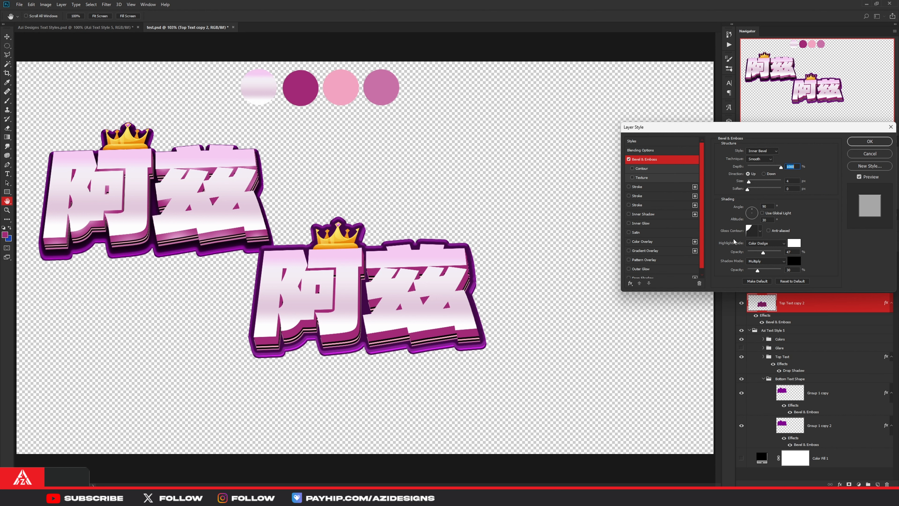
click(760, 232)
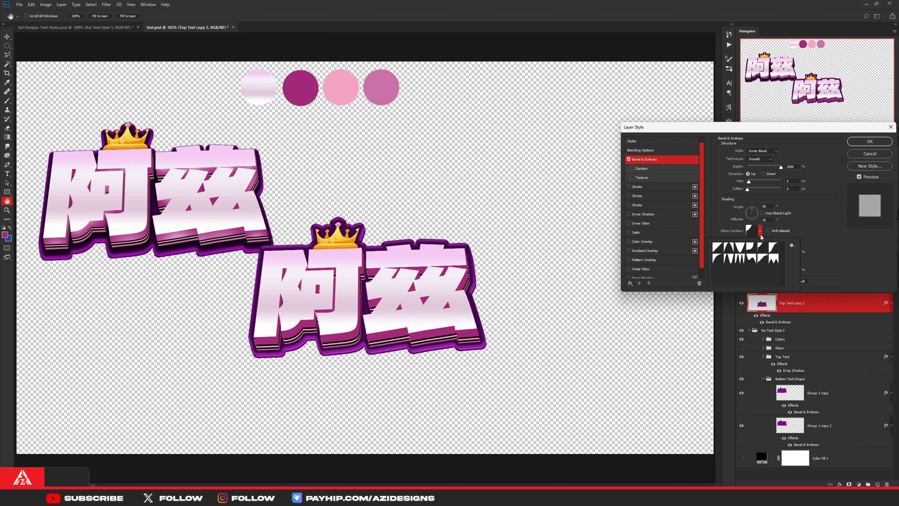
click(761, 232)
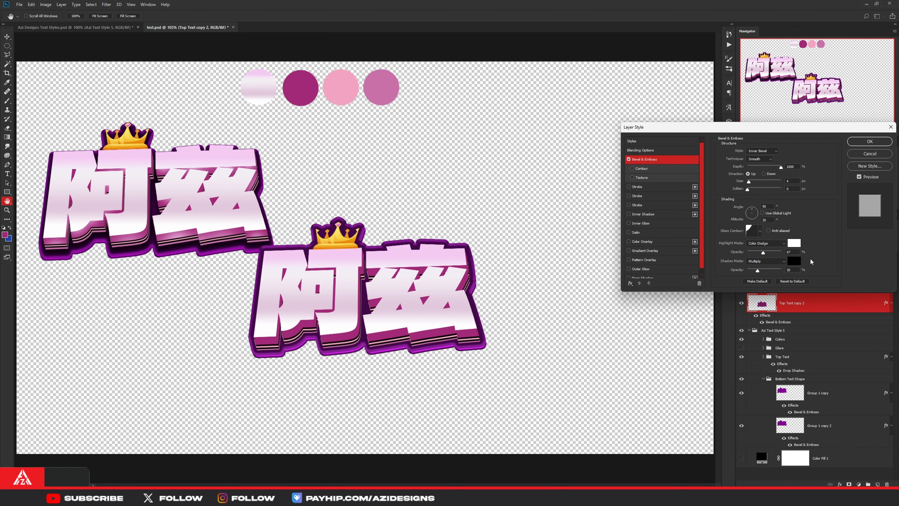
click(795, 244)
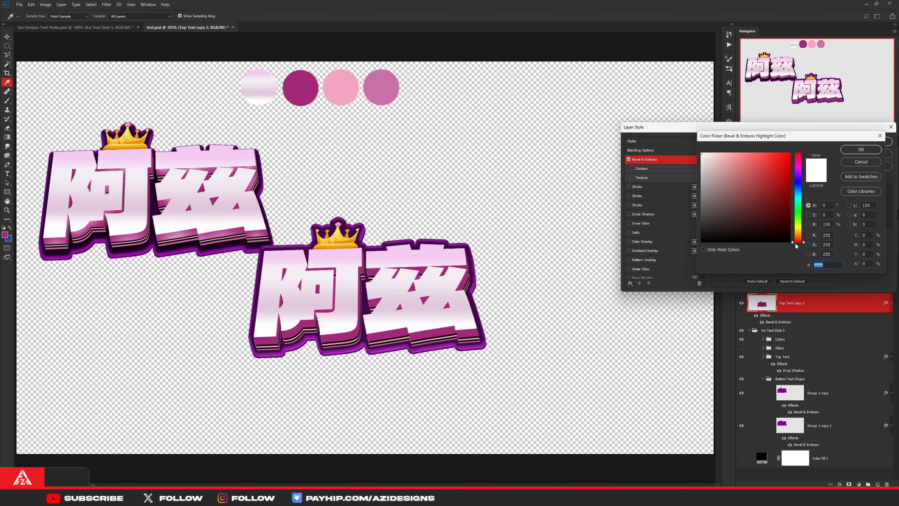
click(857, 151)
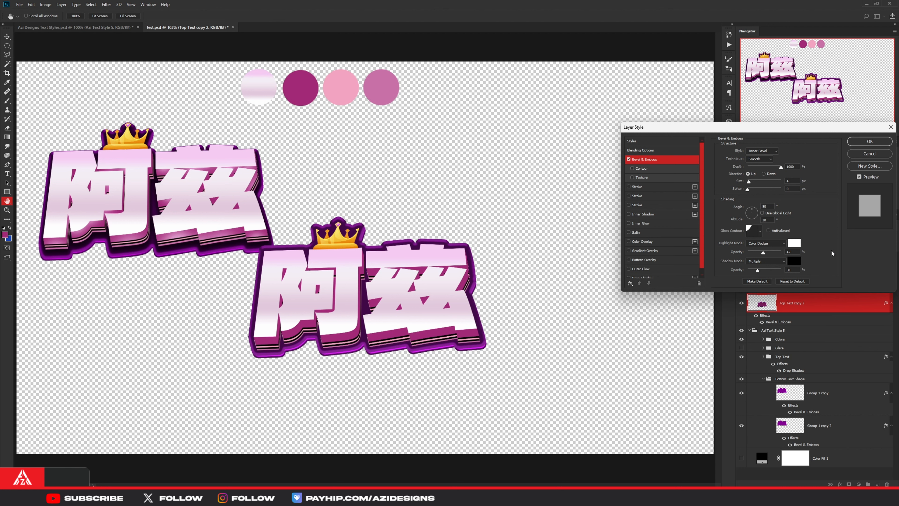
click(859, 141)
key(v)
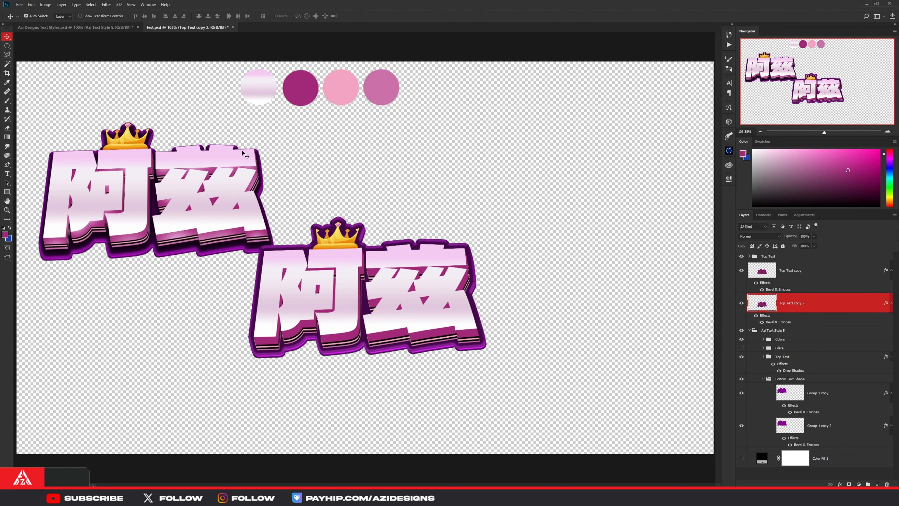
- Compare the outline with the reference, hide Top Text copy 2, and shift Top Text copy slightly down behind the lettering
scroll(243, 153, up, 5)
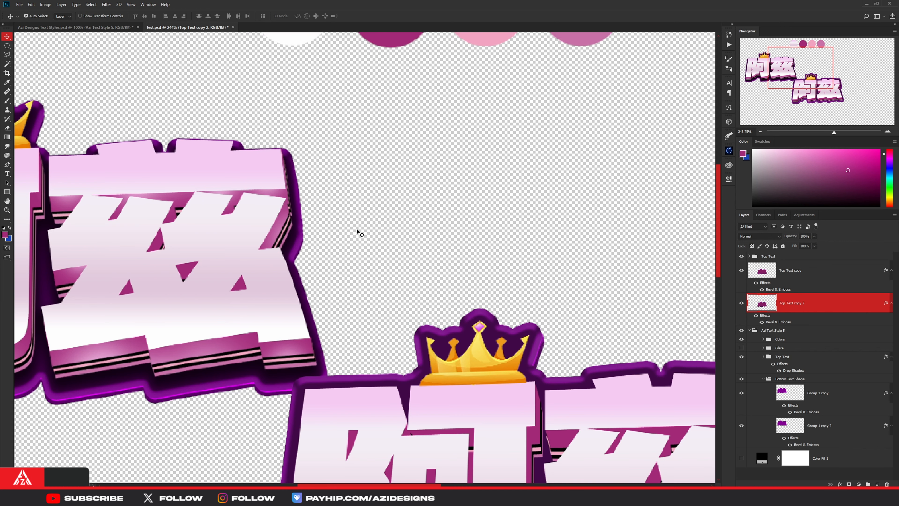
scroll(364, 235, down, 3)
scroll(648, 388, down, 1)
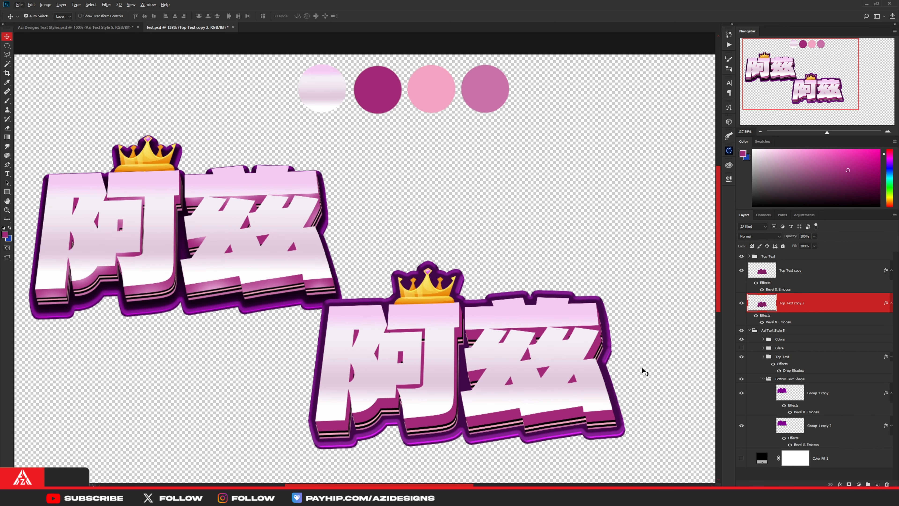
click(790, 270)
scroll(626, 338, up, 3)
click(741, 303)
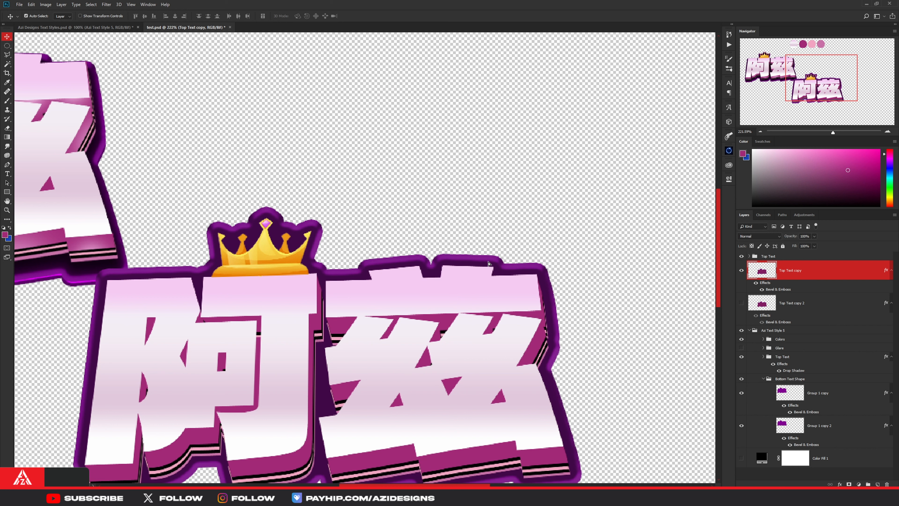
drag(487, 261, 488, 270)
key(ctrl+0)
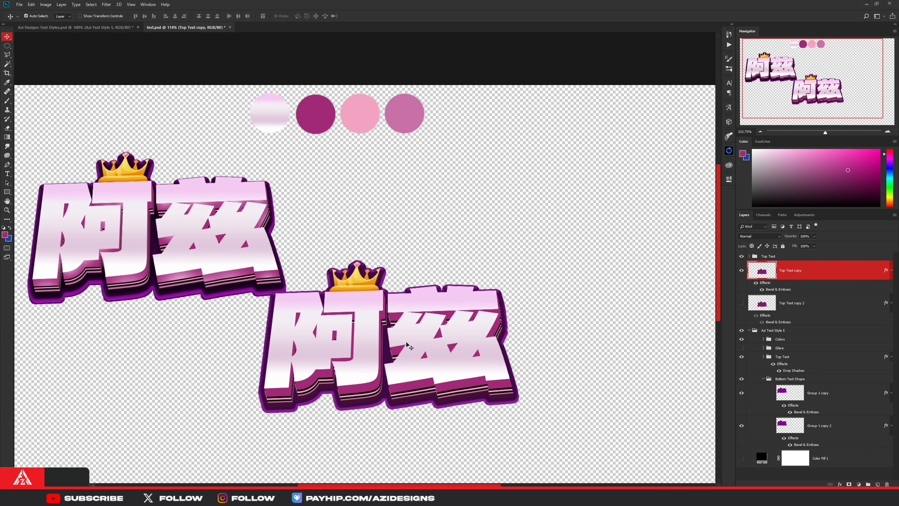
- Shift Top Text copy slightly to the right behind the lettering and make Top Text copy 2 visible again
scroll(487, 308, up, 3)
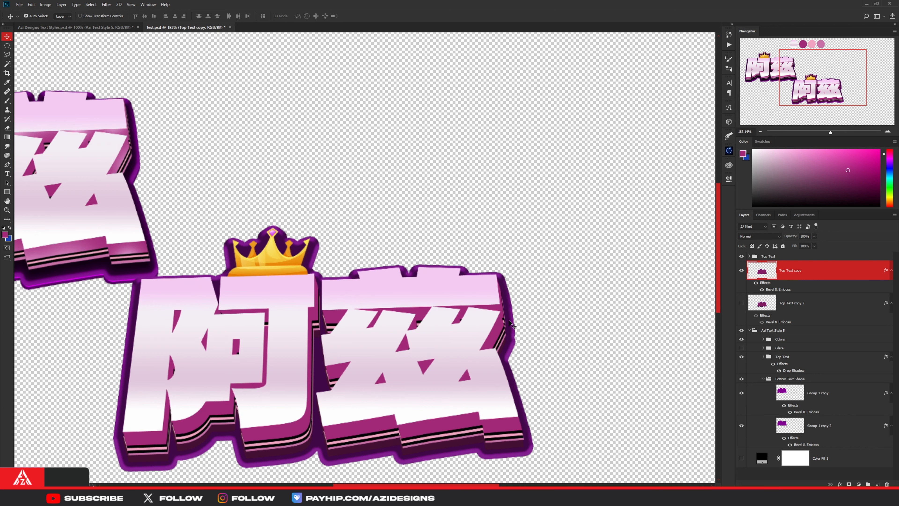
drag(510, 323, 513, 323)
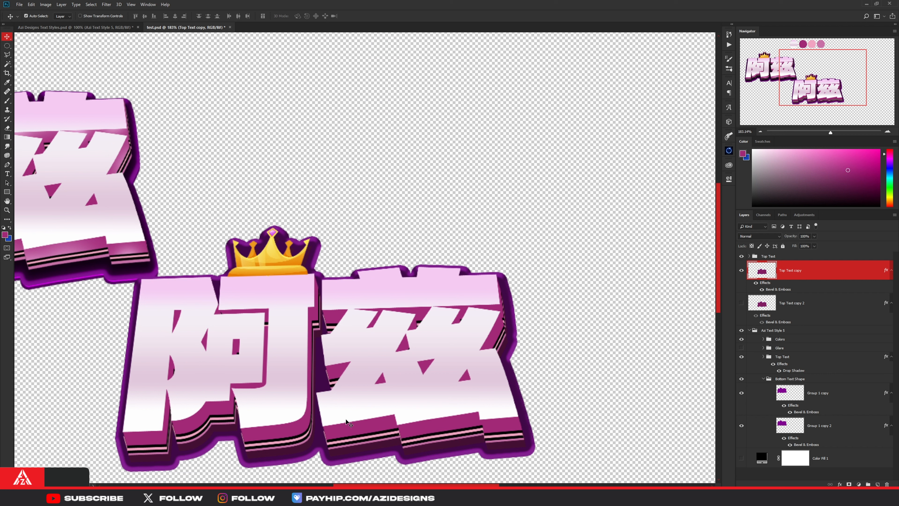
click(741, 303)
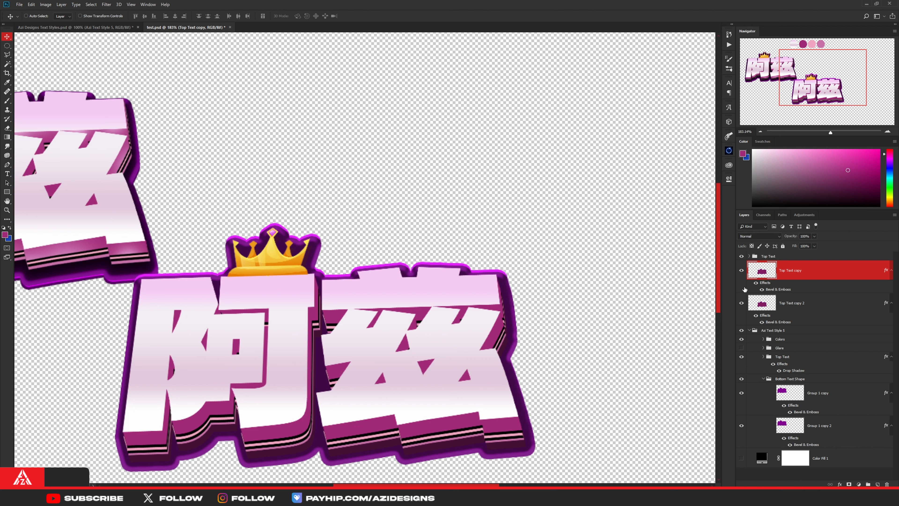
- Move Top Text copy 2 slightly down and to the right so its bevelled rim shows below Top Text copy
key(ctrl+t)
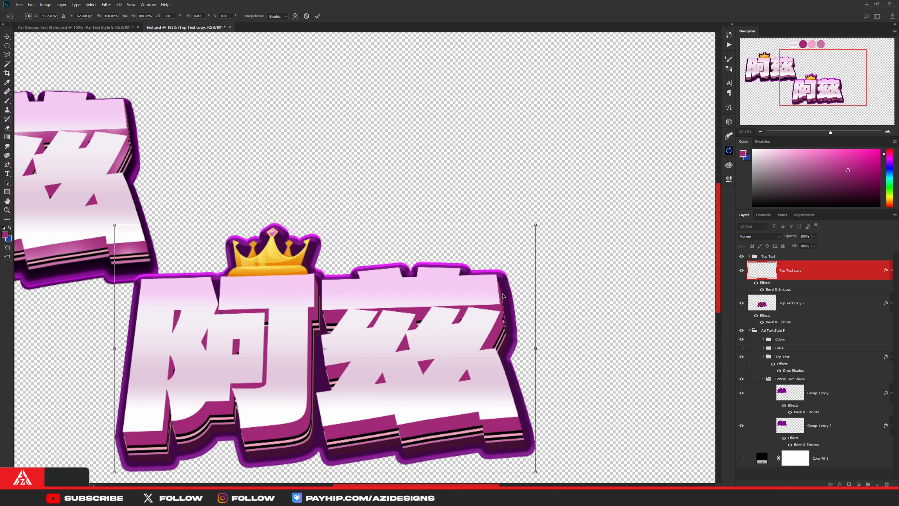
key(Return)
key(alt+bracketleft)
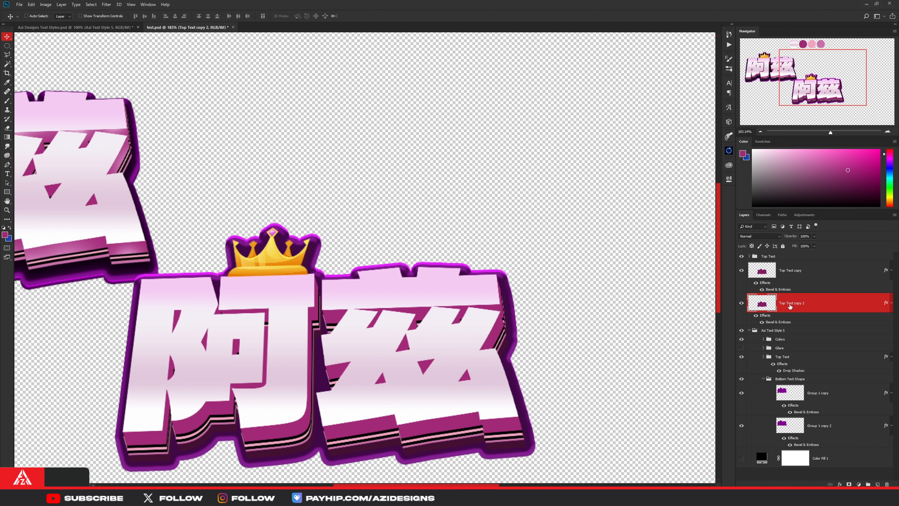
key(ctrl+t)
drag(500, 314, 502, 320)
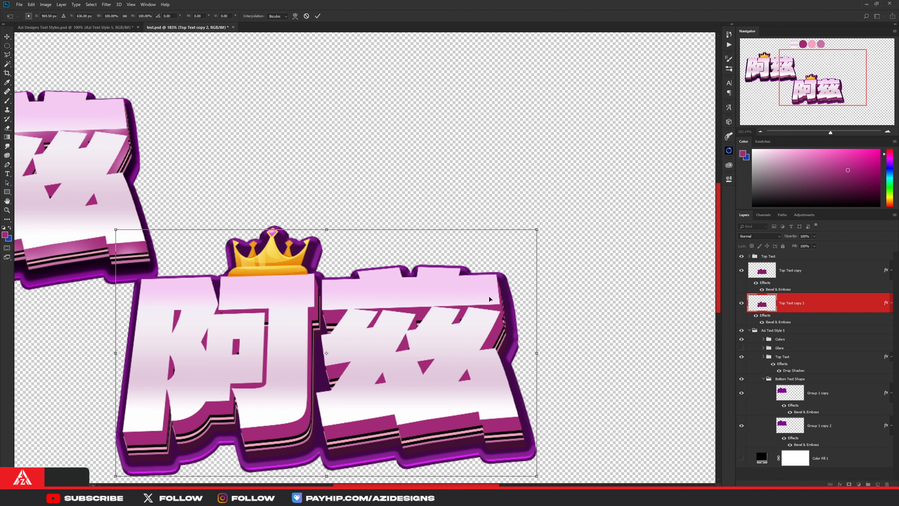
click(320, 17)
- Move the Azi Text Style 5 reference group slightly up and to the left, away from the new lettering
key(ctrl+0)
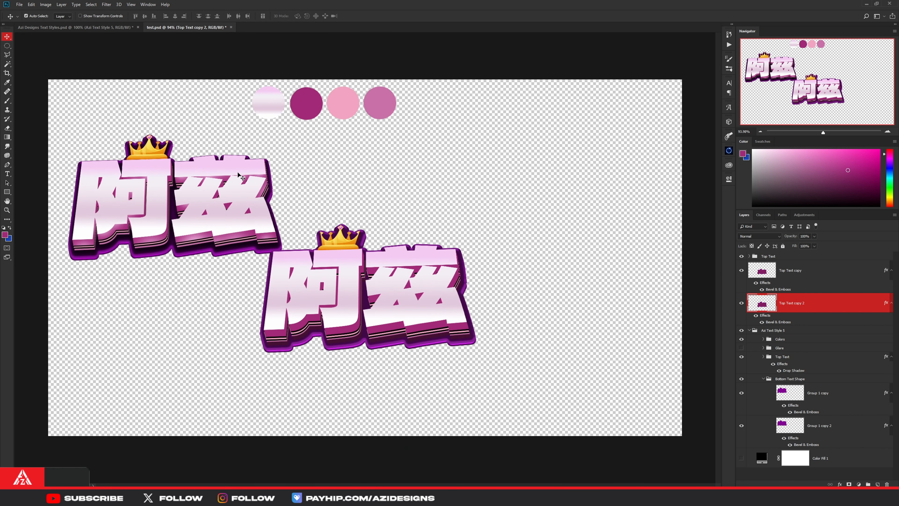
click(774, 331)
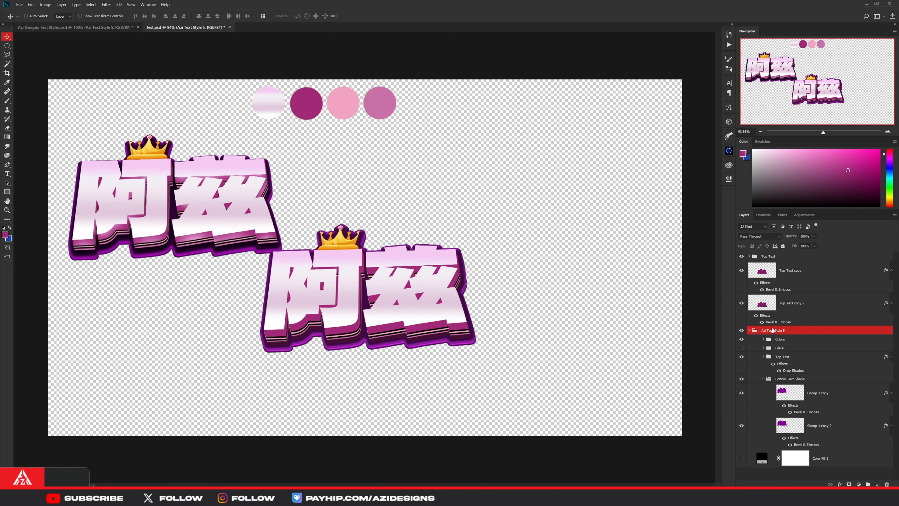
key(ctrl+t)
drag(345, 203, 338, 193)
click(317, 16)
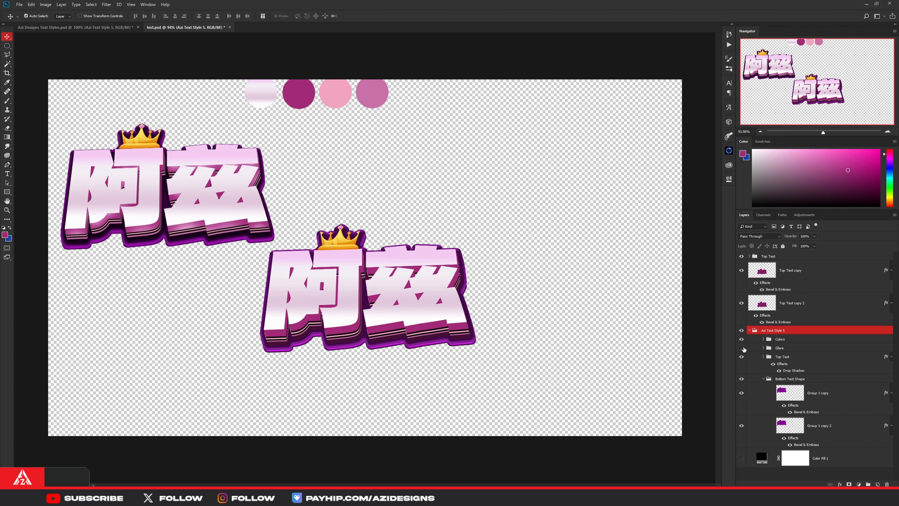
- Show the black Color Fill 1 background and collapse the Bottom Text Shape group
click(741, 458)
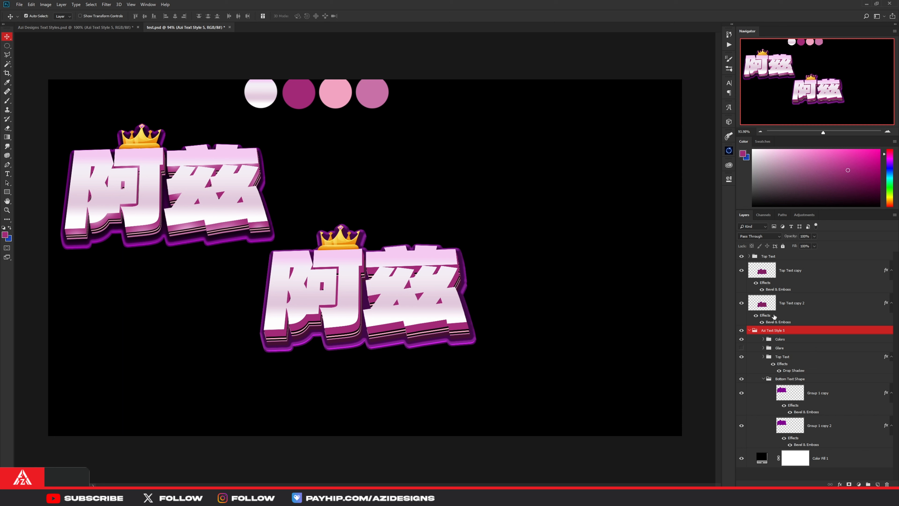
click(763, 358)
click(764, 358)
click(763, 379)
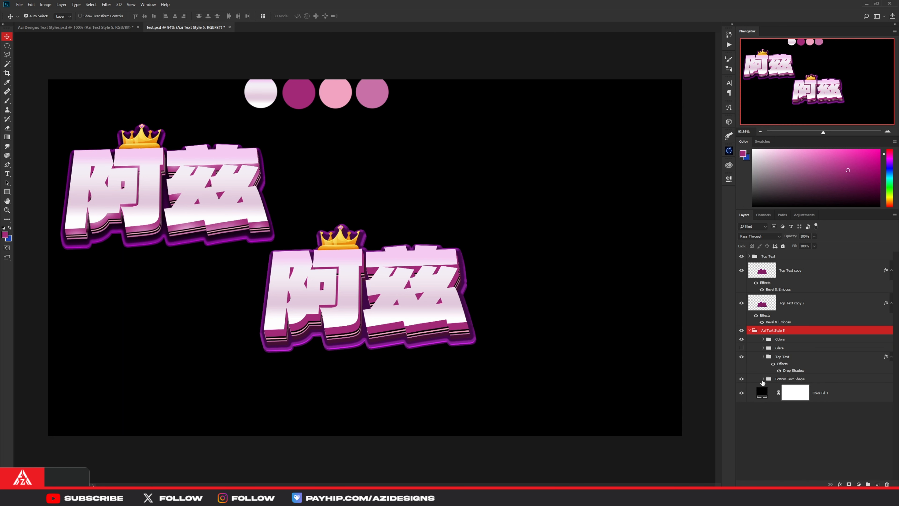
- Compare the reference and new Top Text groups by toggling each one's visibility over its bottom outline
click(741, 357)
click(742, 357)
click(741, 357)
click(741, 357)
click(779, 258)
click(742, 256)
click(742, 256)
click(742, 256)
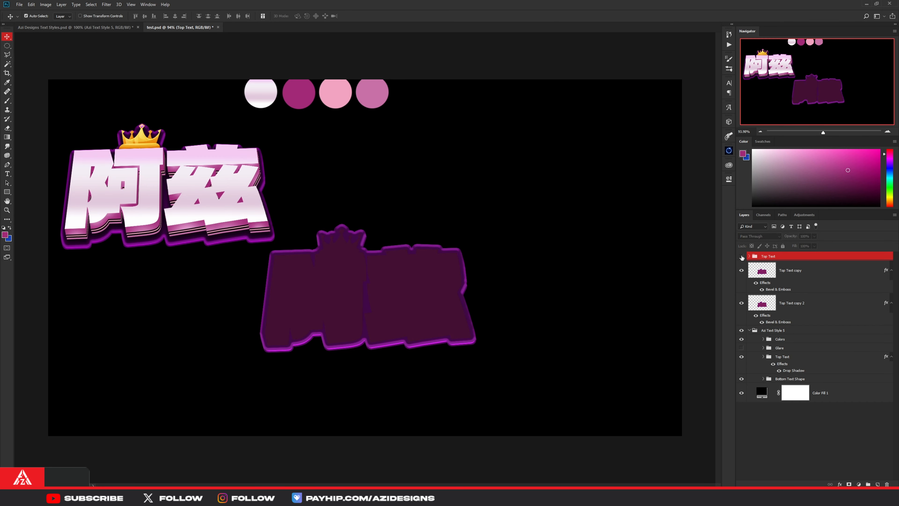
click(742, 257)
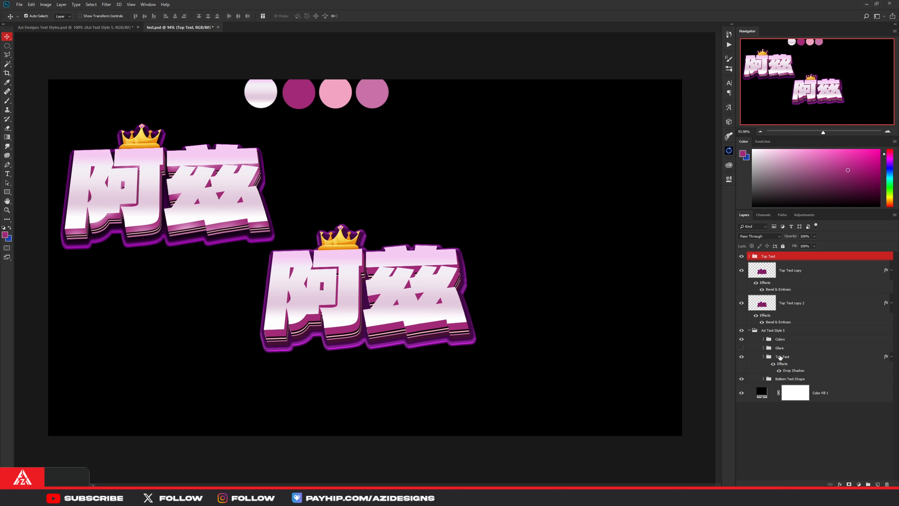
- Copy the layer style of the reference Top Text group and check the new Top Text group over its outline
right_click(799, 360)
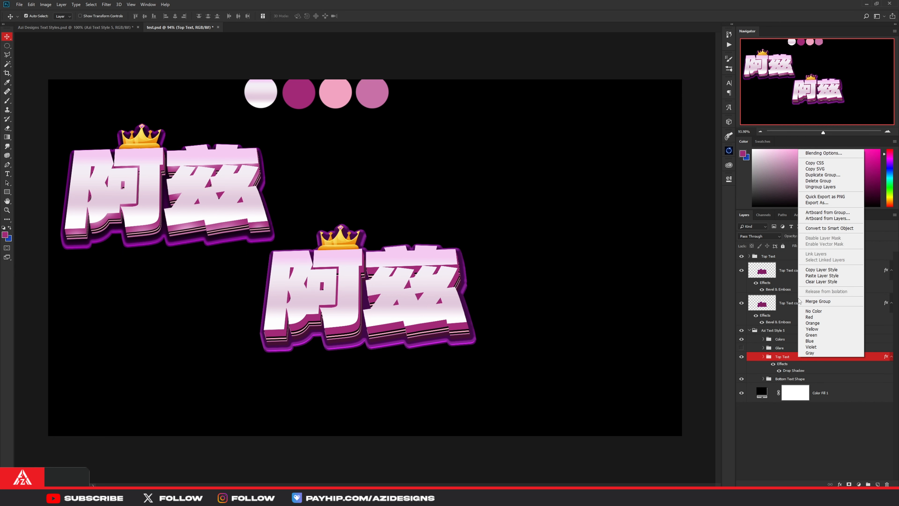
click(820, 271)
right_click(787, 256)
click(763, 263)
click(742, 257)
click(742, 257)
click(742, 257)
click(743, 257)
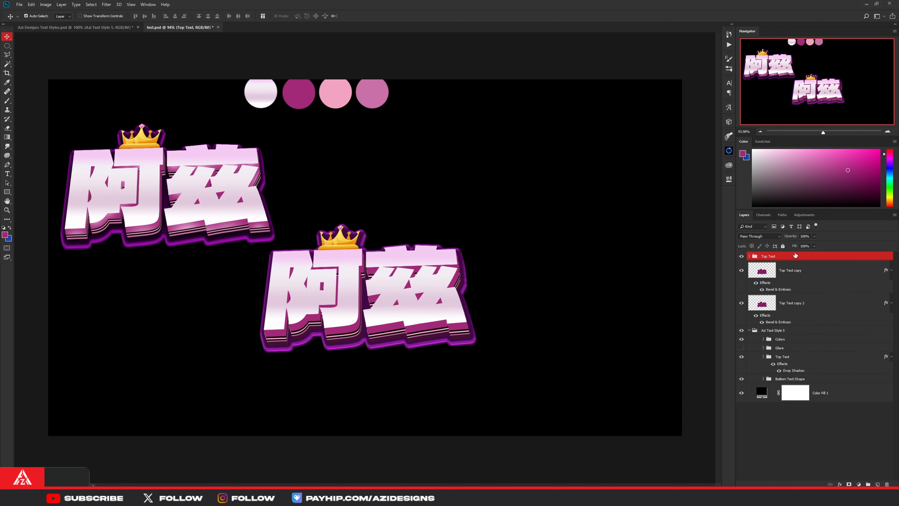
- Paste the copied drop shadow style onto the new Top Text group and open its Drop Shadow settings
right_click(787, 257)
click(819, 386)
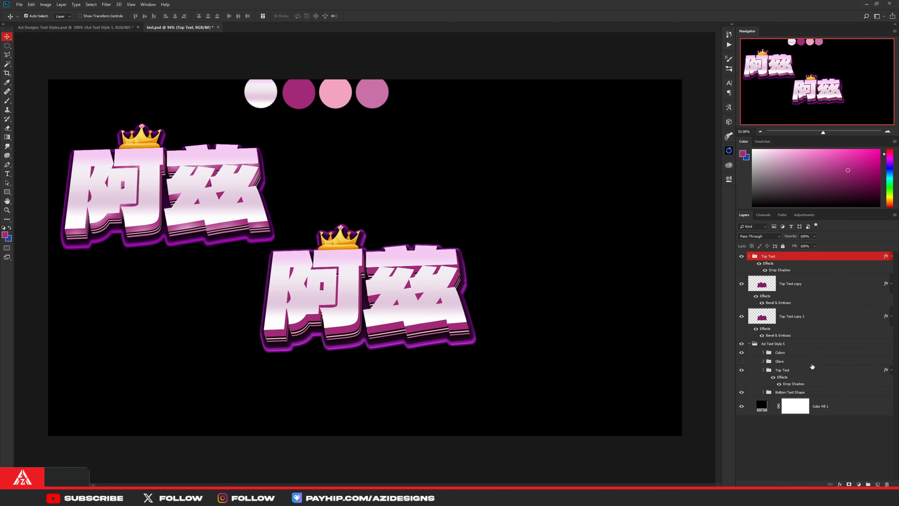
double_click(780, 271)
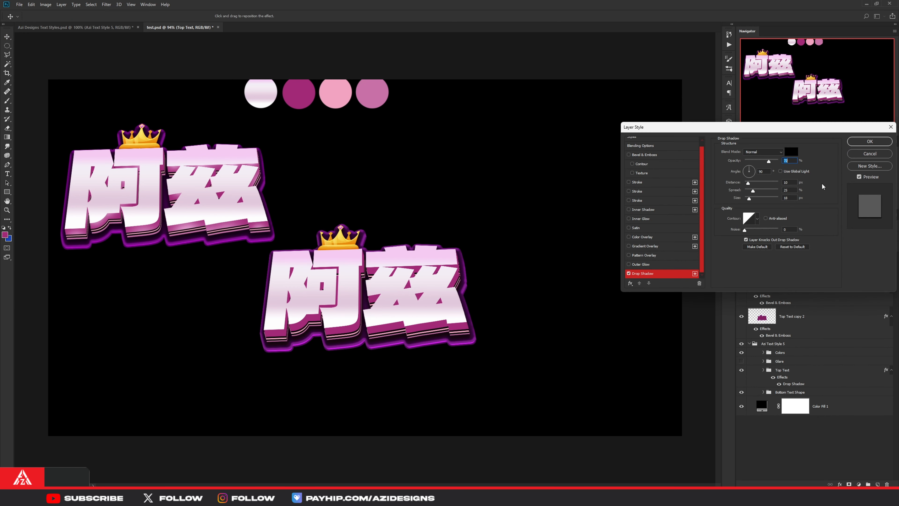